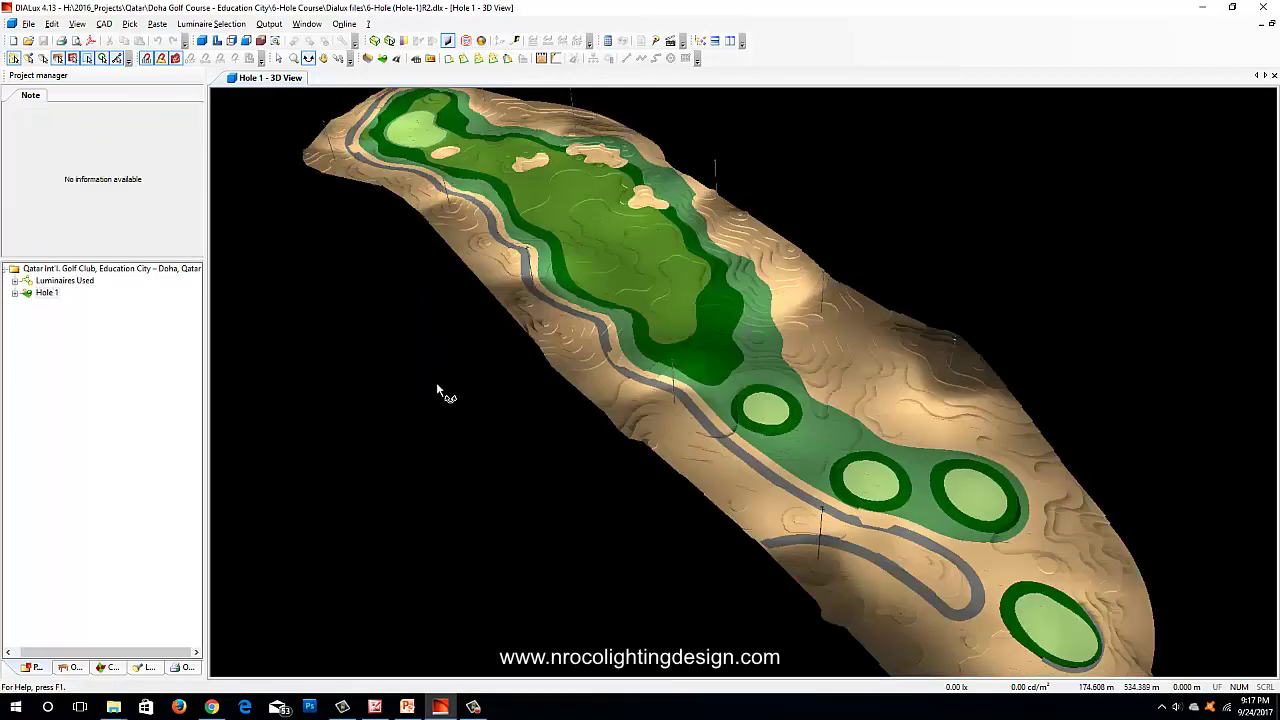
Examine the terrain, greens and lighting masts of Hole 1 in the 3D view
{"action": "left_click_drag", "start_coordinate": [436, 388], "coordinate": [601, 336]}
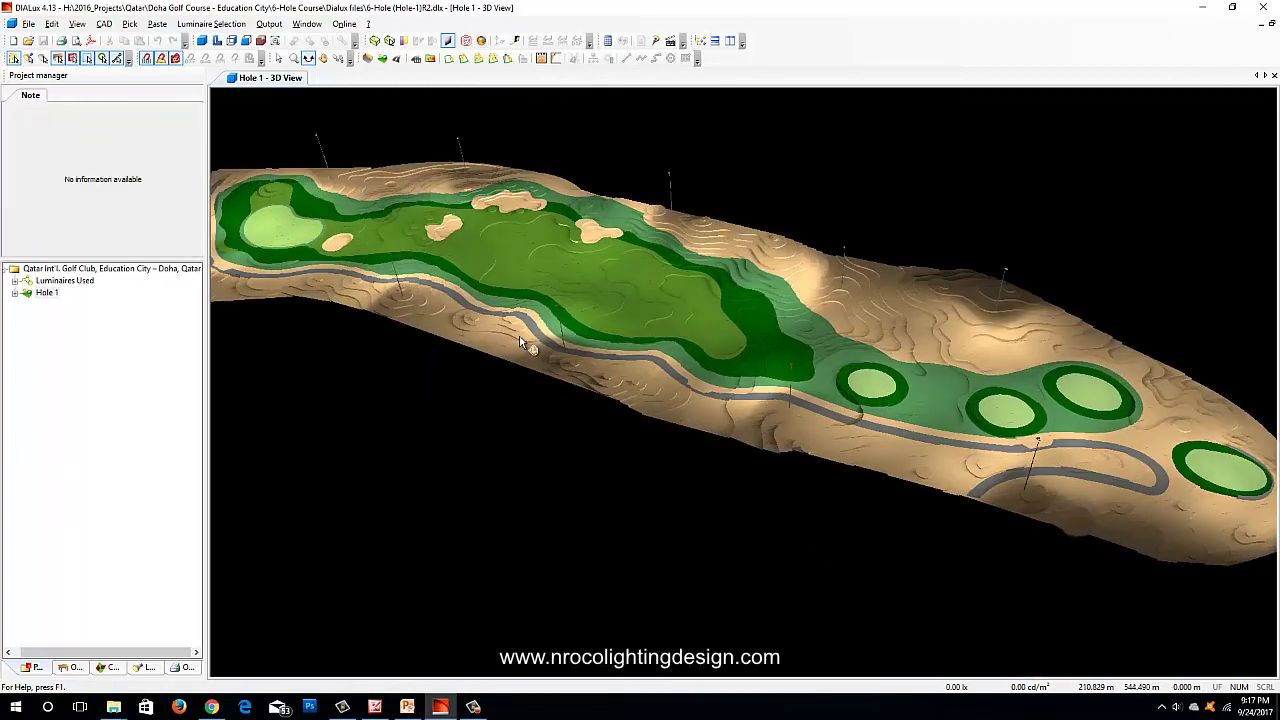
{"action": "middle_click_drag", "start_coordinate": [758, 470], "coordinate": [648, 476]}
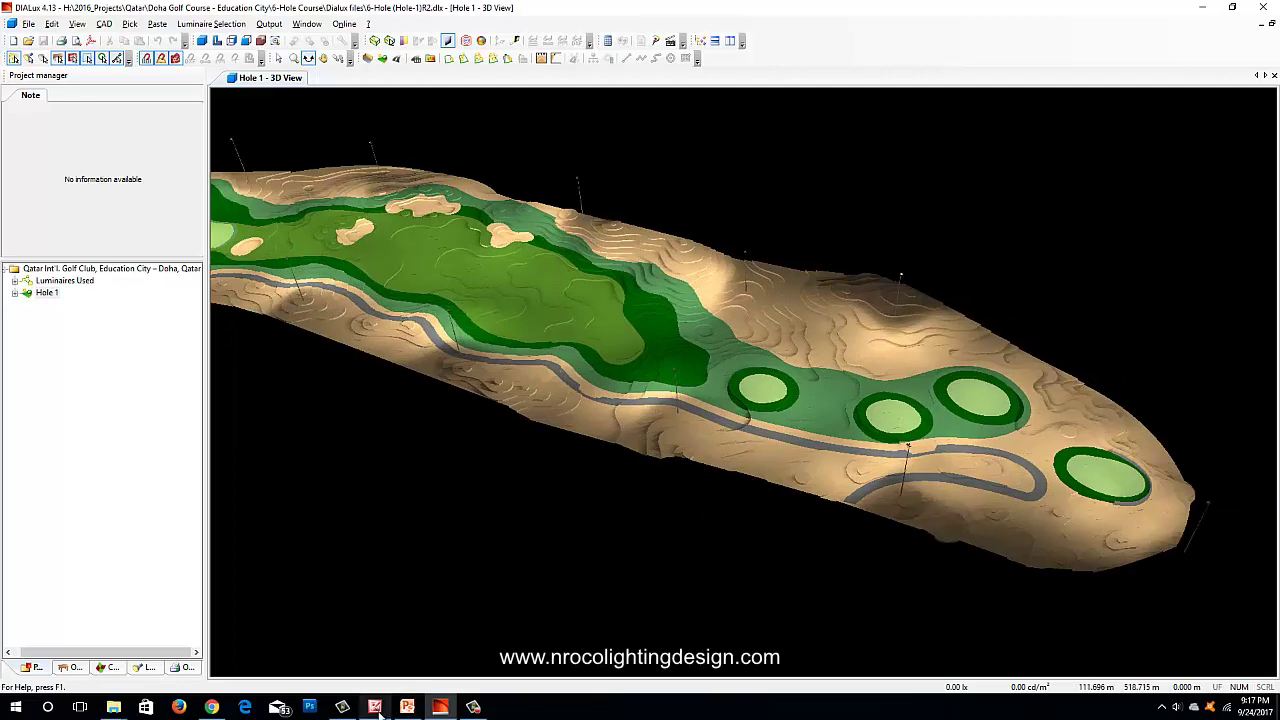
Switch to Chrome and look through the "shadow on golf ball" image results around the enlarged putting green photo
{"action": "mouse_move", "coordinate": [376, 712]}
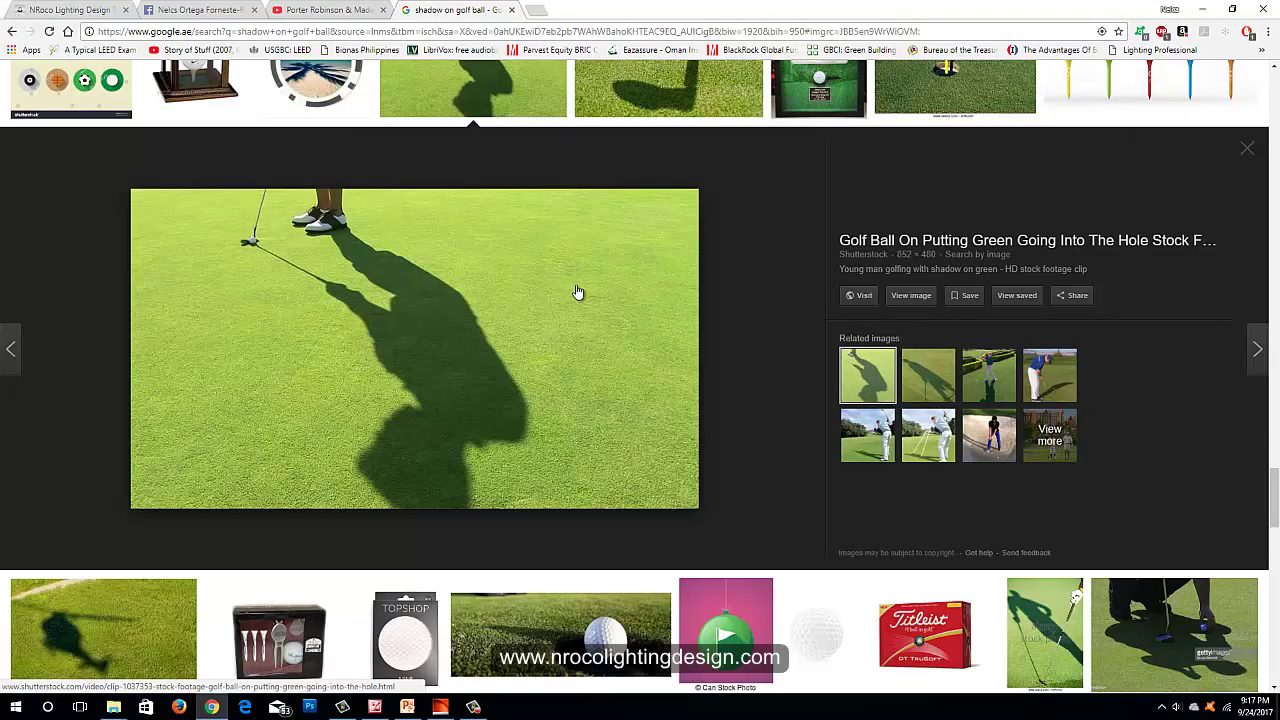
{"action": "scroll", "coordinate": [708, 288], "scroll_direction": "up", "scroll_amount": 2}
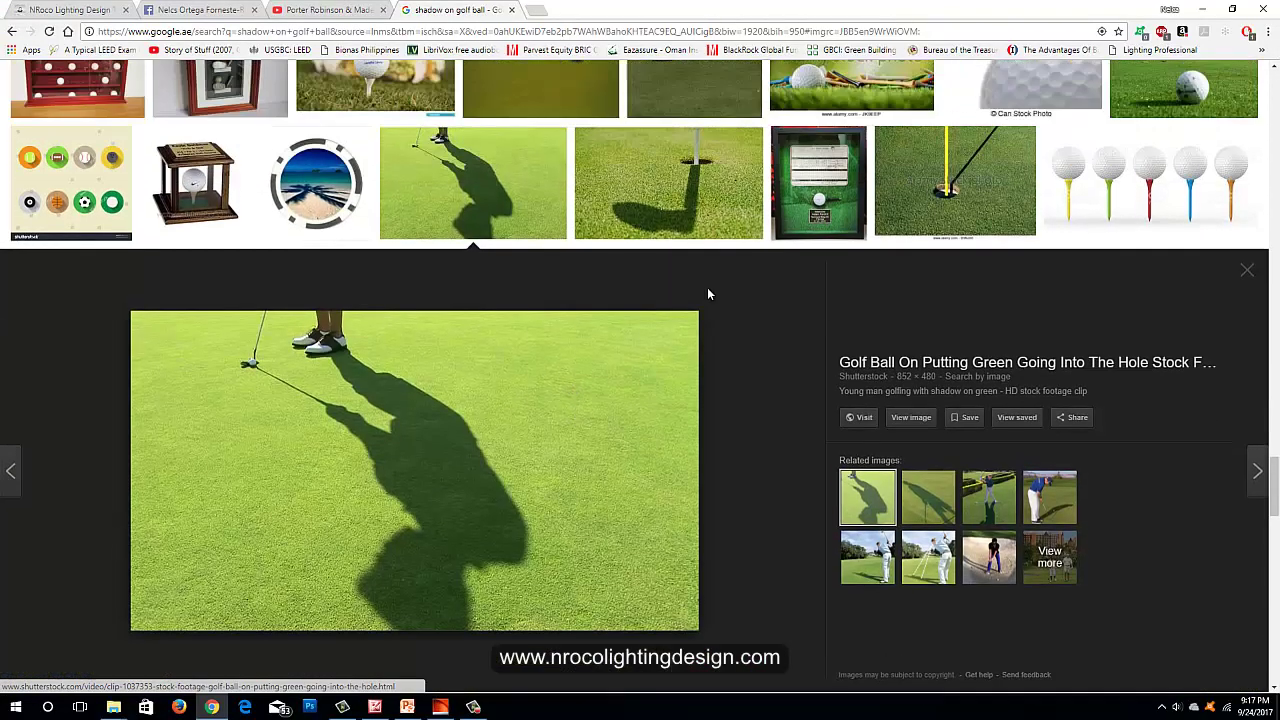
{"action": "scroll", "coordinate": [706, 300], "scroll_direction": "up", "scroll_amount": 2}
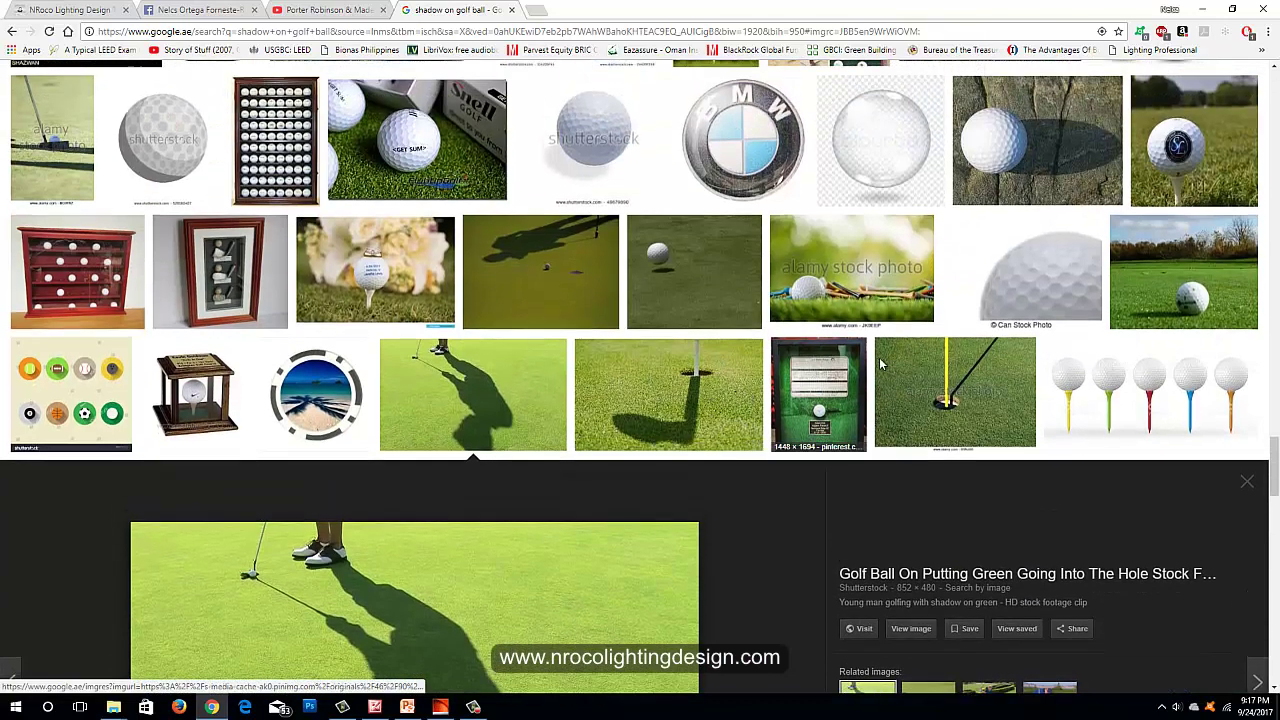
{"action": "scroll", "coordinate": [880, 365], "scroll_direction": "up", "scroll_amount": 1}
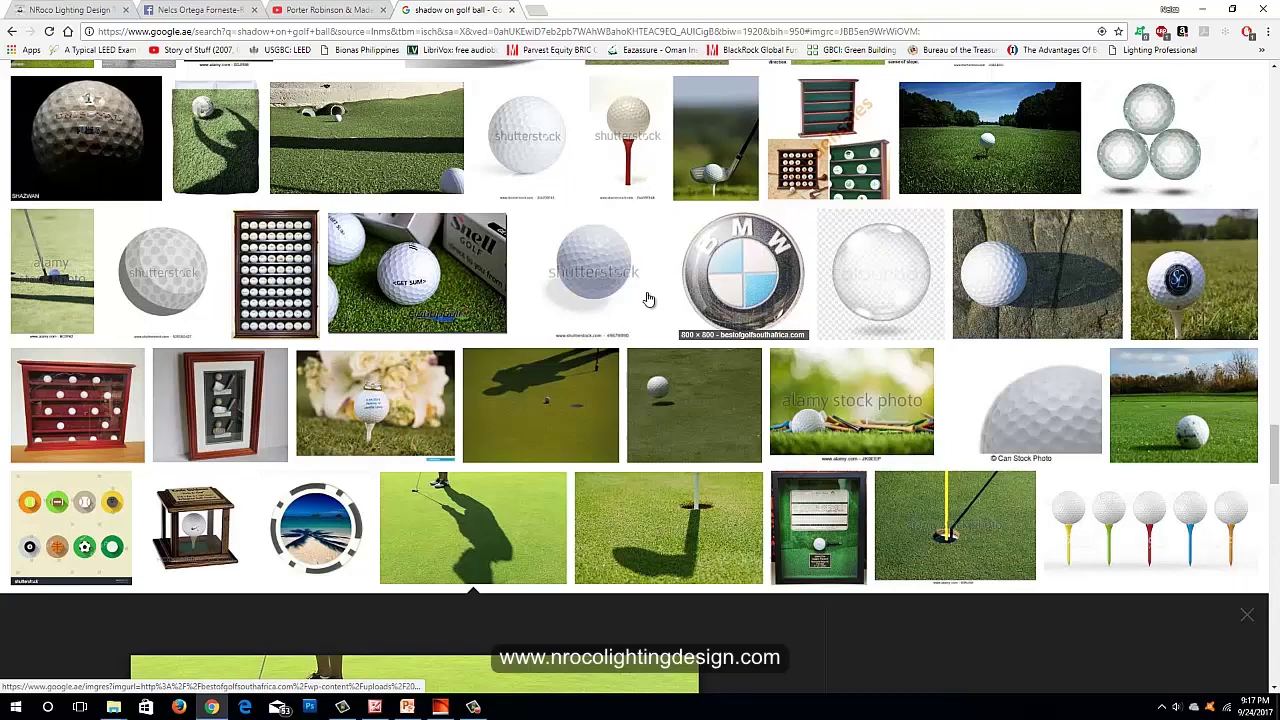
{"action": "scroll", "coordinate": [880, 365], "scroll_direction": "down", "scroll_amount": 3}
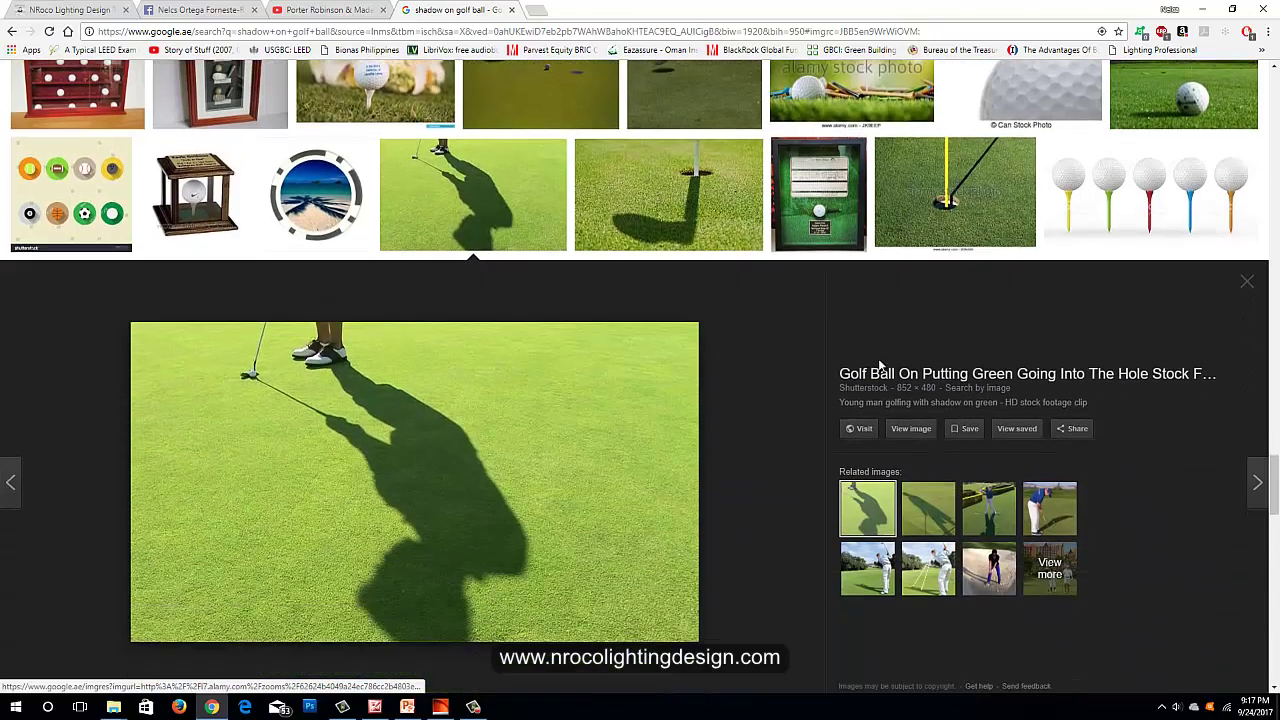
{"action": "scroll", "coordinate": [880, 365], "scroll_direction": "down", "scroll_amount": 1}
Return to DIALux and inspect Hole 1 from the putting green along the fairway to the tees
{"action": "left_click", "coordinate": [440, 706]}
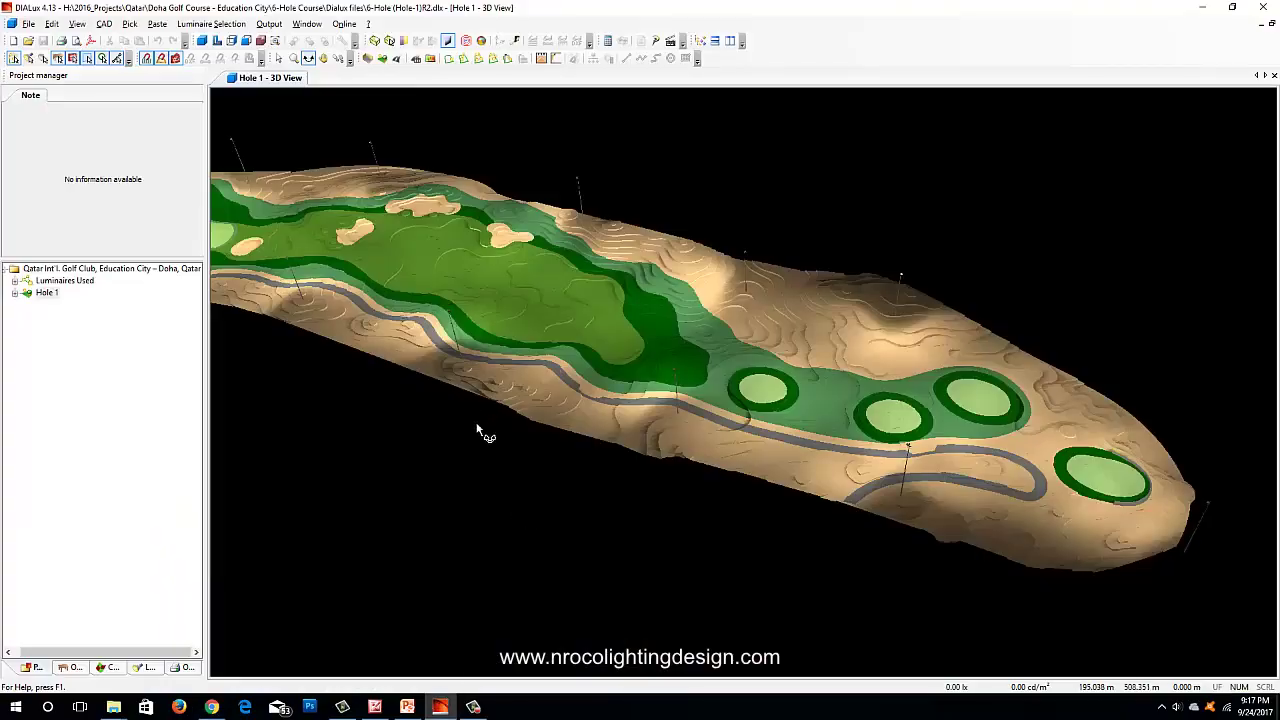
{"action": "scroll", "coordinate": [488, 486], "scroll_direction": "up", "scroll_amount": 5}
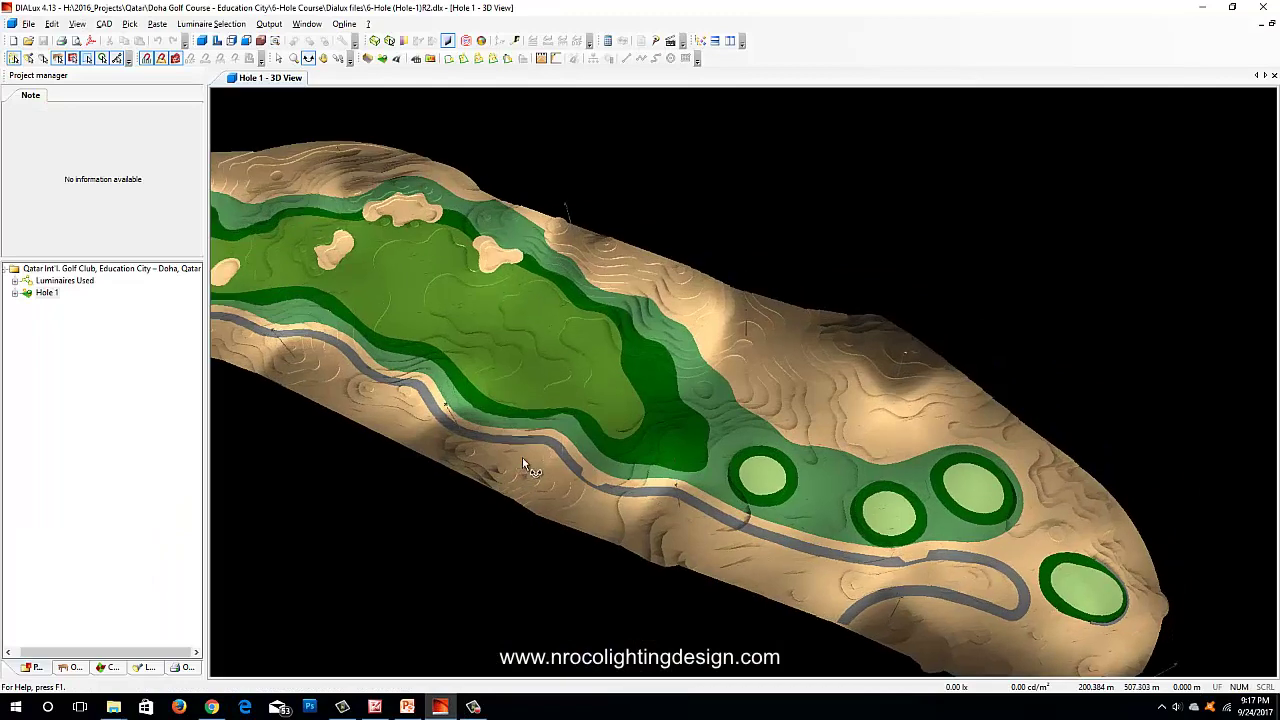
{"action": "left_click_drag", "start_coordinate": [592, 398], "coordinate": [714, 396]}
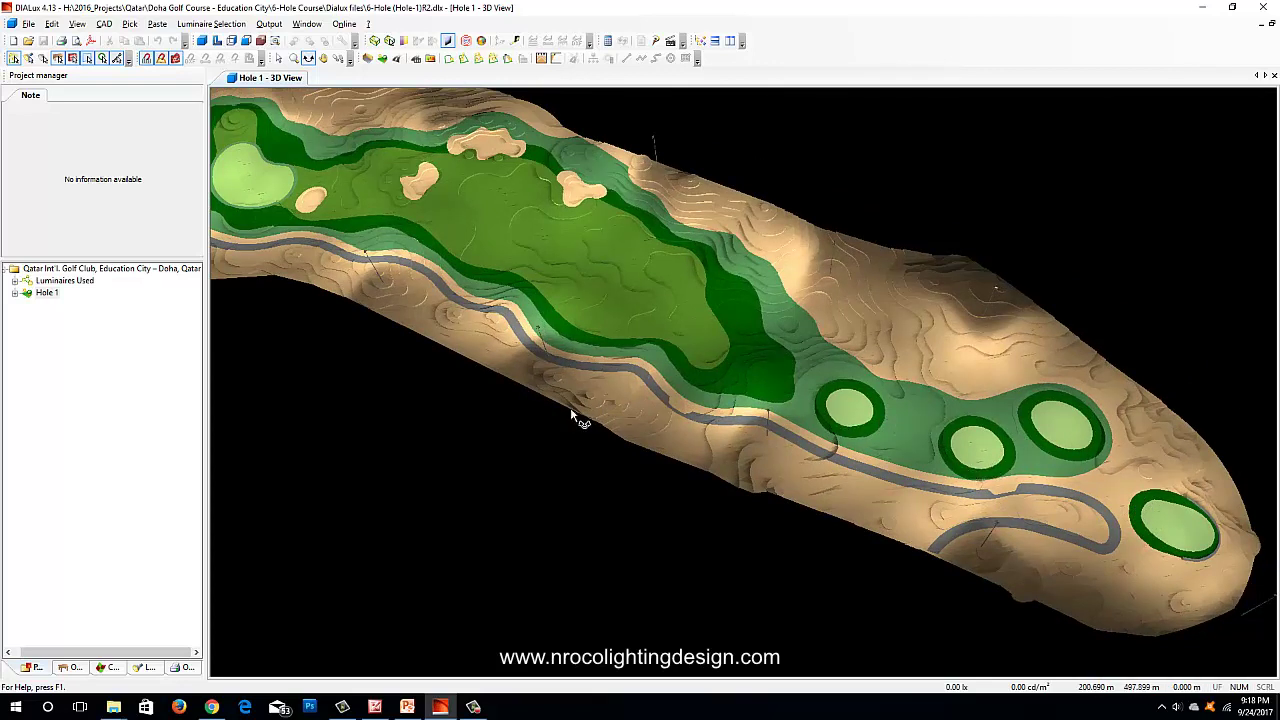
{"action": "middle_click_drag", "start_coordinate": [498, 437], "coordinate": [601, 486]}
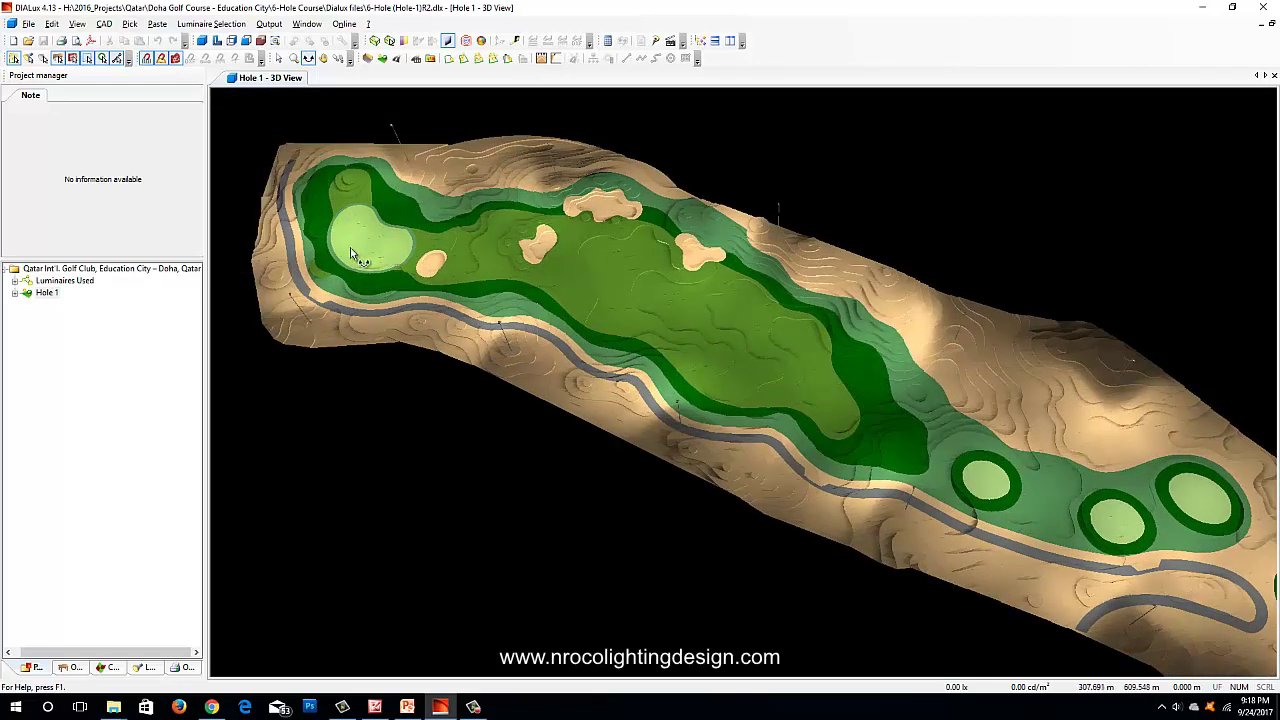
{"action": "left_click_drag", "start_coordinate": [437, 392], "coordinate": [643, 463]}
{"action": "mouse_move", "coordinate": [817, 474]}
{"action": "left_mouse_down"}
{"action": "mouse_move", "coordinate": [749, 474]}
{"action": "mouse_move", "coordinate": [829, 480]}
{"action": "left_mouse_up"}
{"action": "left_click_drag", "start_coordinate": [722, 432], "coordinate": [687, 421]}
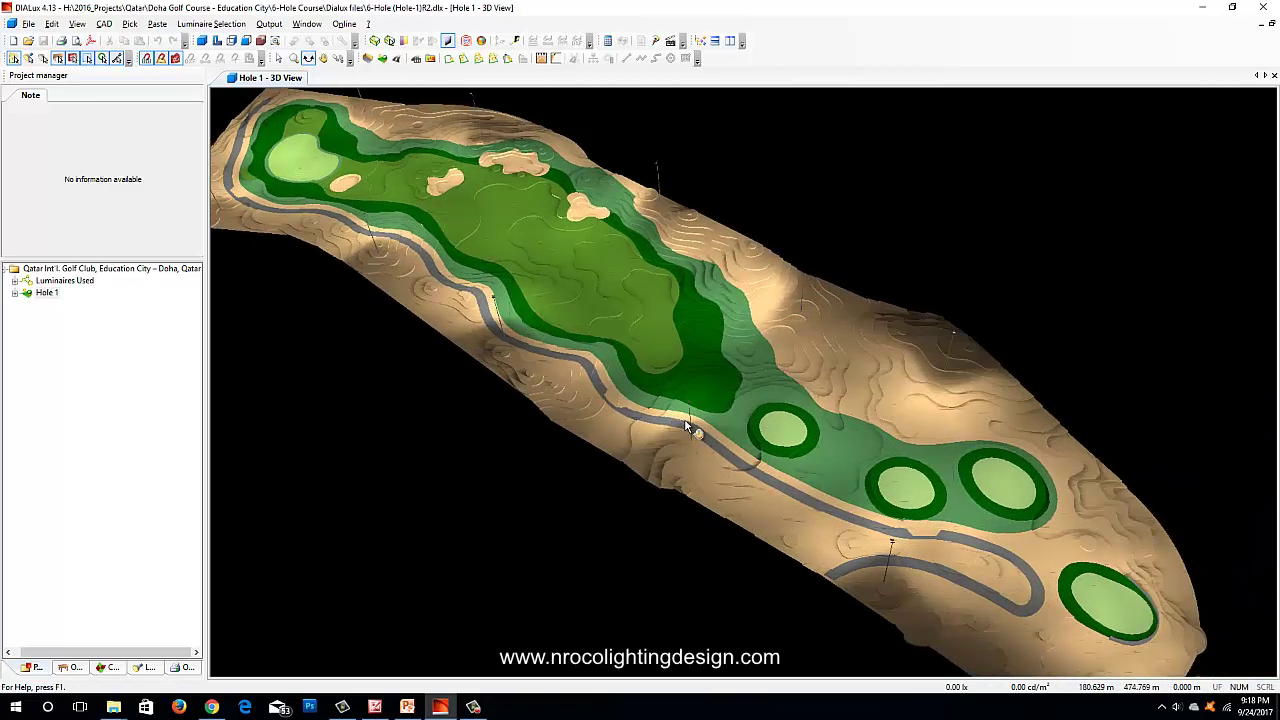
{"action": "left_click_drag", "start_coordinate": [969, 561], "coordinate": [590, 667]}
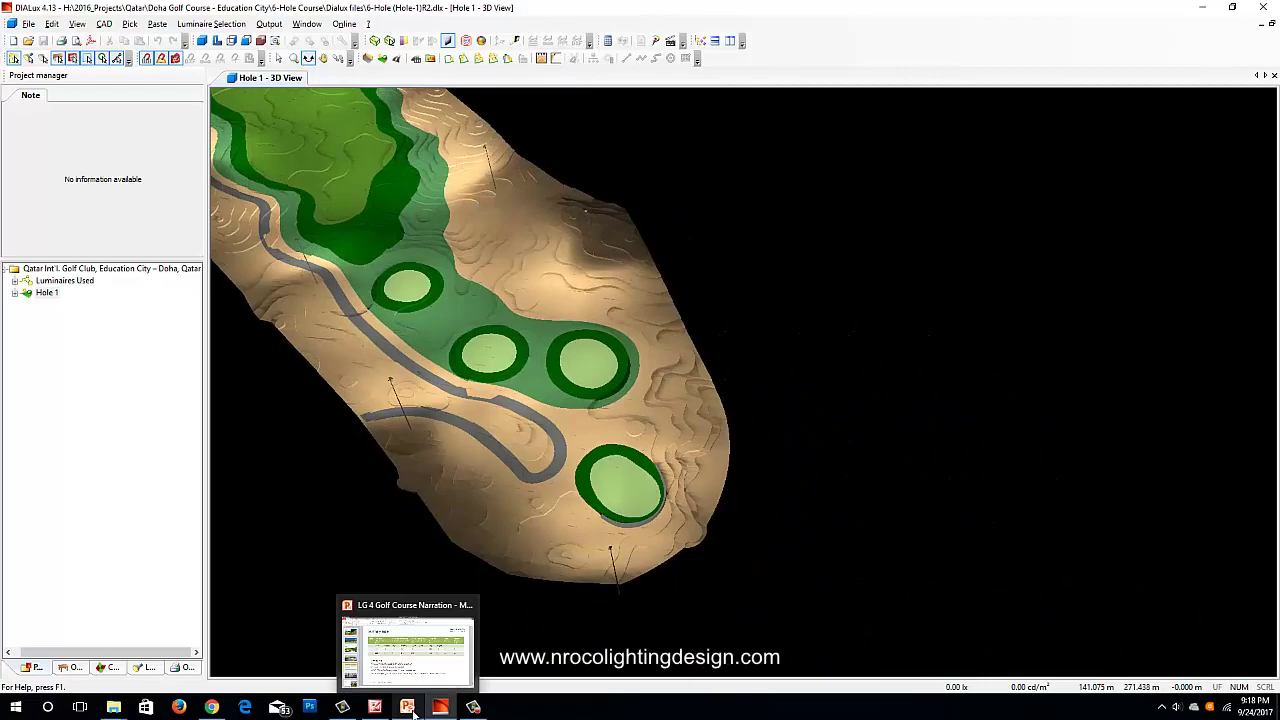
Consult the golf course presentation in PowerPoint, then return to DIALux and inspect the mast positions around the tees and fairway
{"action": "left_click", "coordinate": [407, 707]}
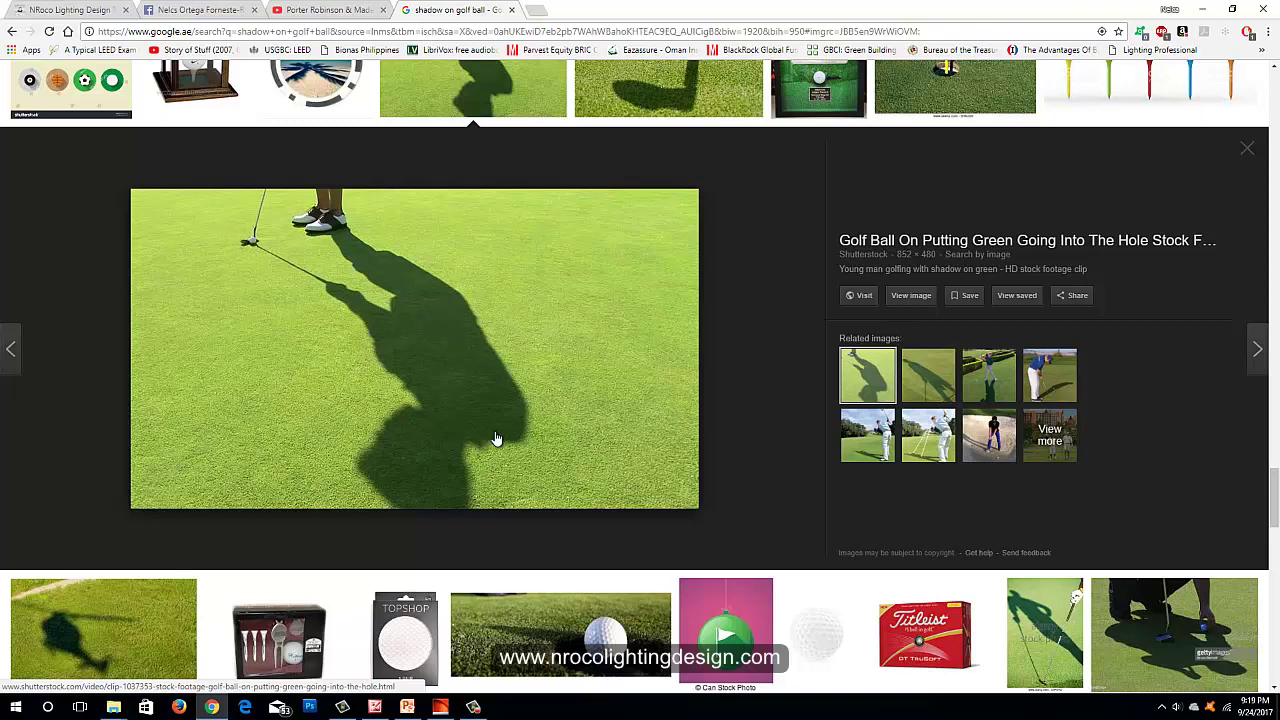
{"action": "left_click", "coordinate": [440, 707]}
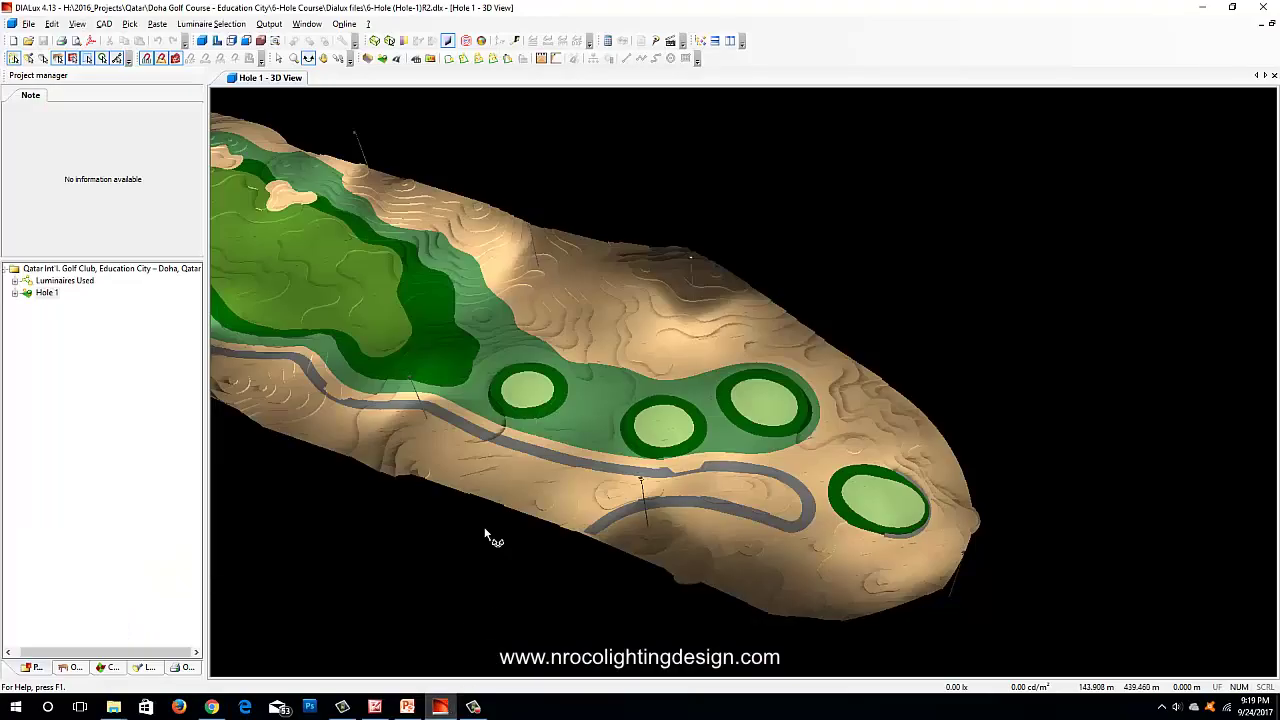
{"action": "middle_click_drag", "start_coordinate": [551, 360], "coordinate": [555, 441]}
{"action": "left_click_drag", "start_coordinate": [556, 441], "coordinate": [622, 445]}
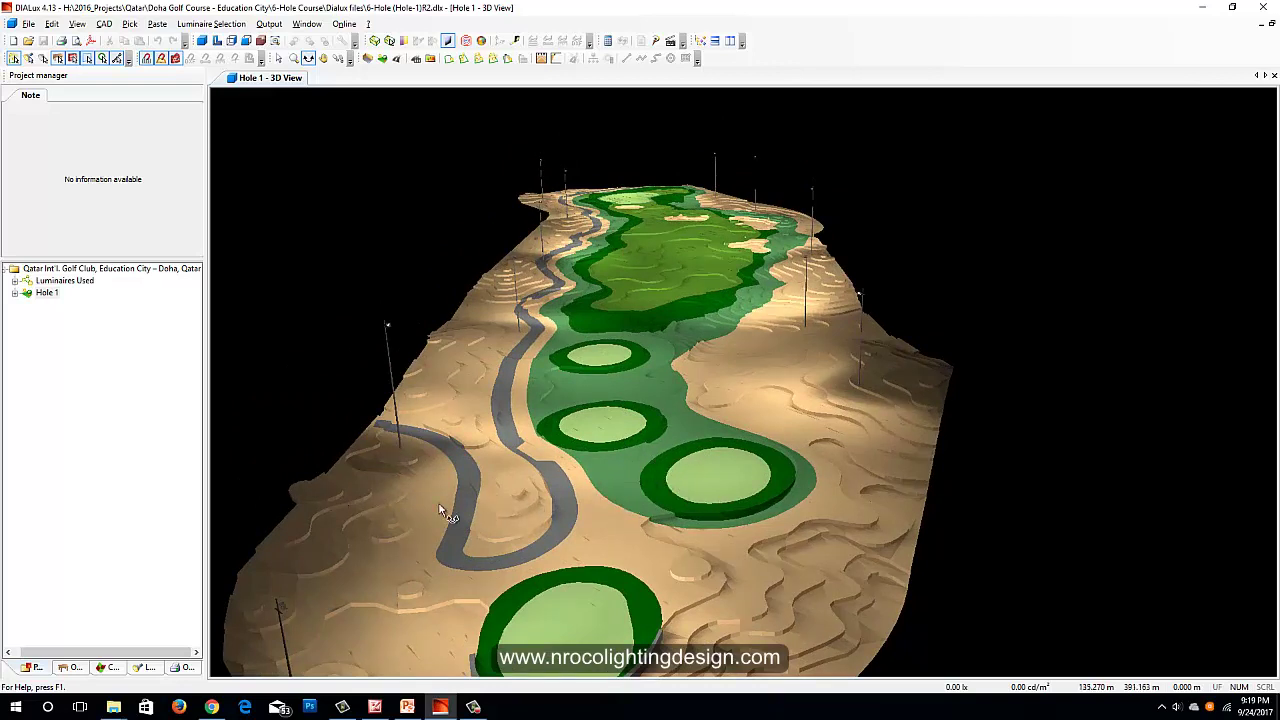
{"action": "left_click_drag", "start_coordinate": [450, 510], "coordinate": [480, 509]}
{"action": "left_click_drag", "start_coordinate": [730, 344], "coordinate": [674, 330]}
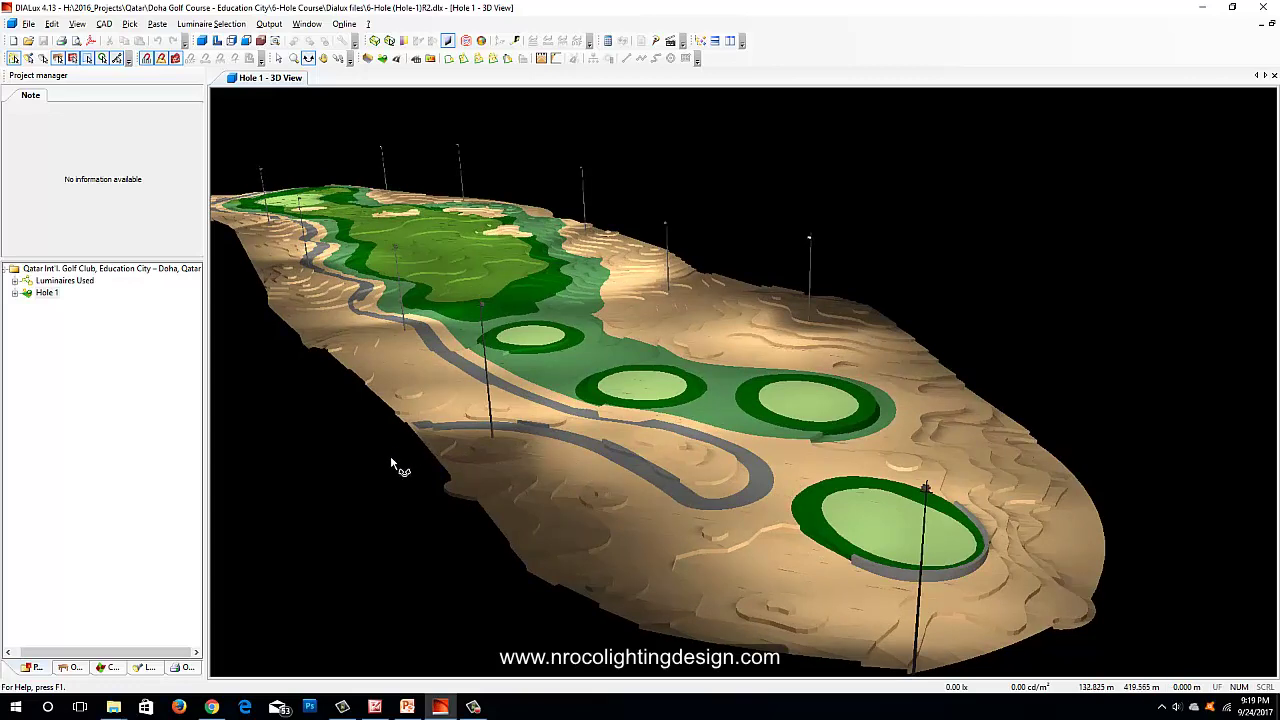
{"action": "left_click_drag", "start_coordinate": [397, 465], "coordinate": [398, 469]}
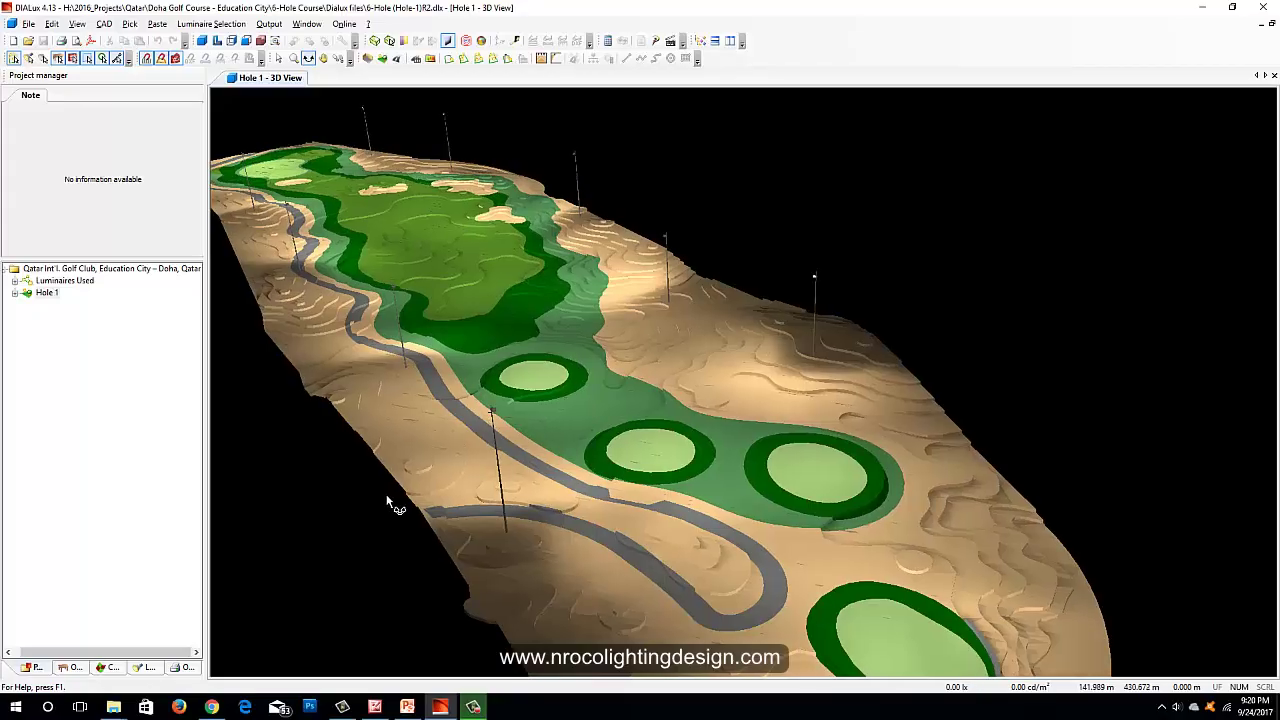
Display Hole 1 in false colours, examine the illuminance distribution around the tees, and restore the normal rendering
{"action": "left_click_drag", "start_coordinate": [398, 478], "coordinate": [543, 70]}
{"action": "left_click", "coordinate": [481, 40]}
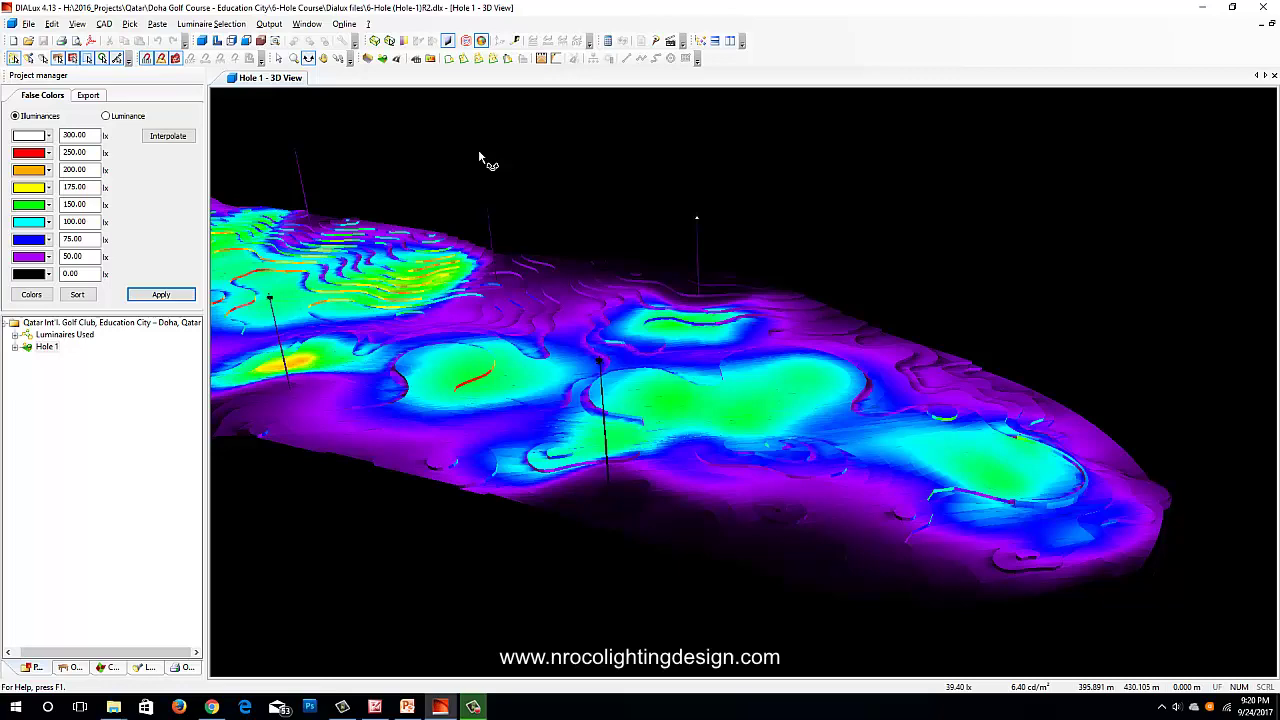
{"action": "left_click_drag", "start_coordinate": [479, 152], "coordinate": [493, 173]}
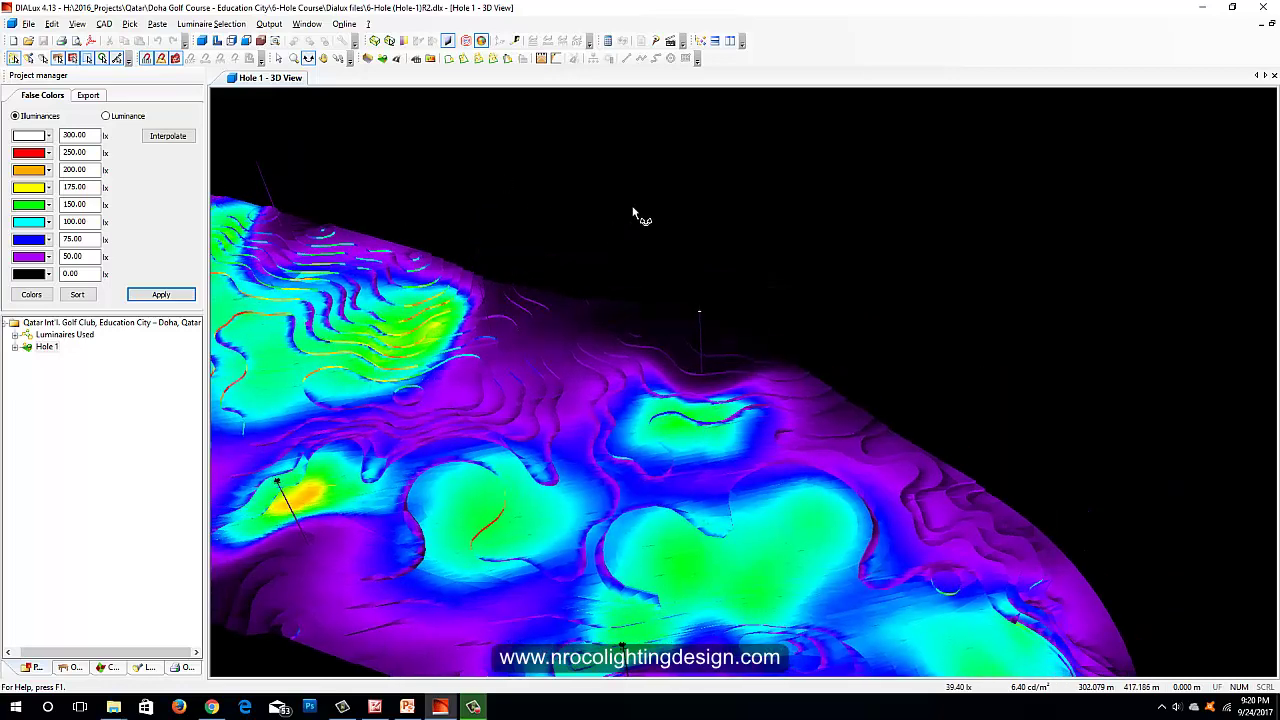
{"action": "left_click_drag", "start_coordinate": [632, 173], "coordinate": [631, 168]}
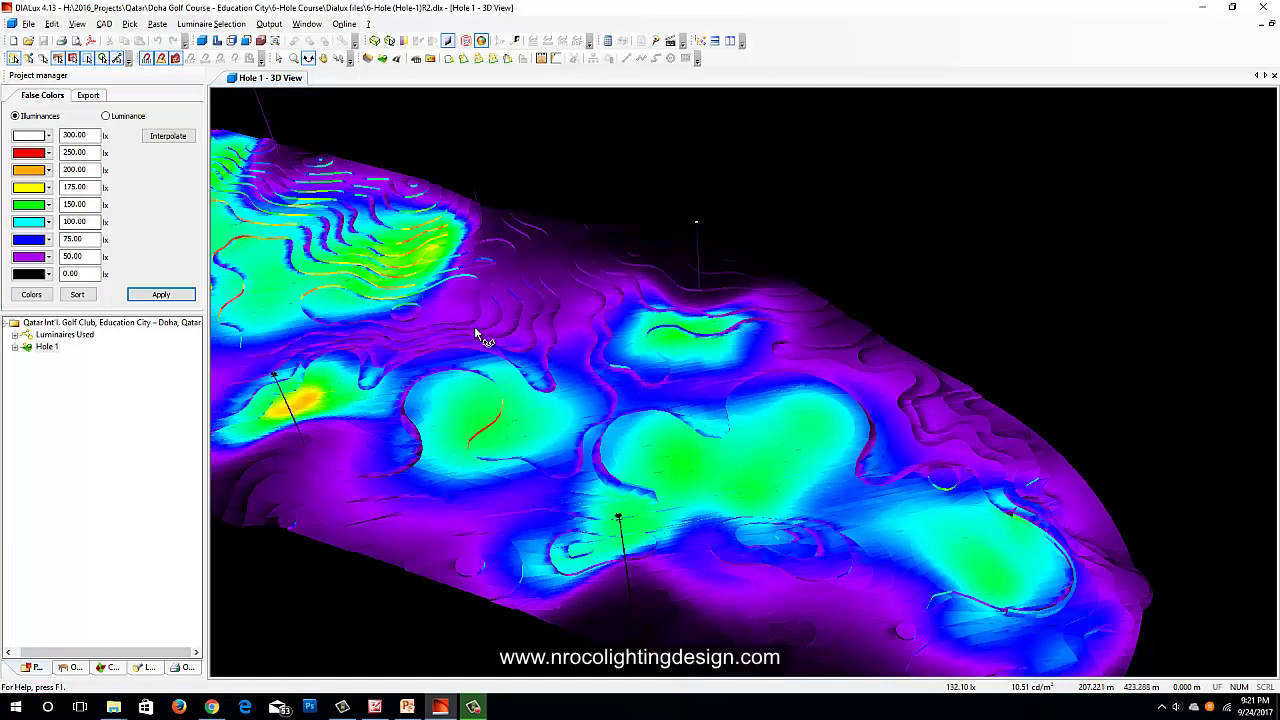
{"action": "left_click_drag", "start_coordinate": [480, 334], "coordinate": [511, 106]}
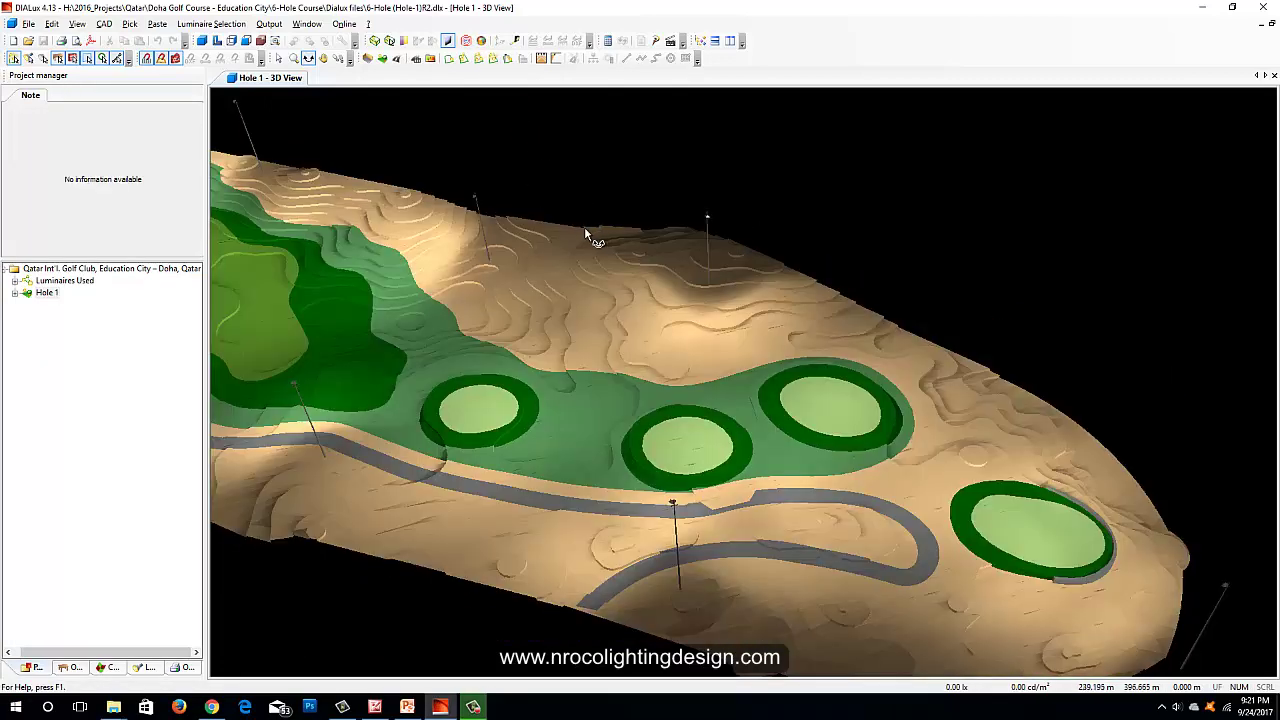
Select the floodlight on the mast beside the cart path near the tees and set its mounting height to 23 m
{"action": "left_click_drag", "start_coordinate": [535, 243], "coordinate": [454, 343]}
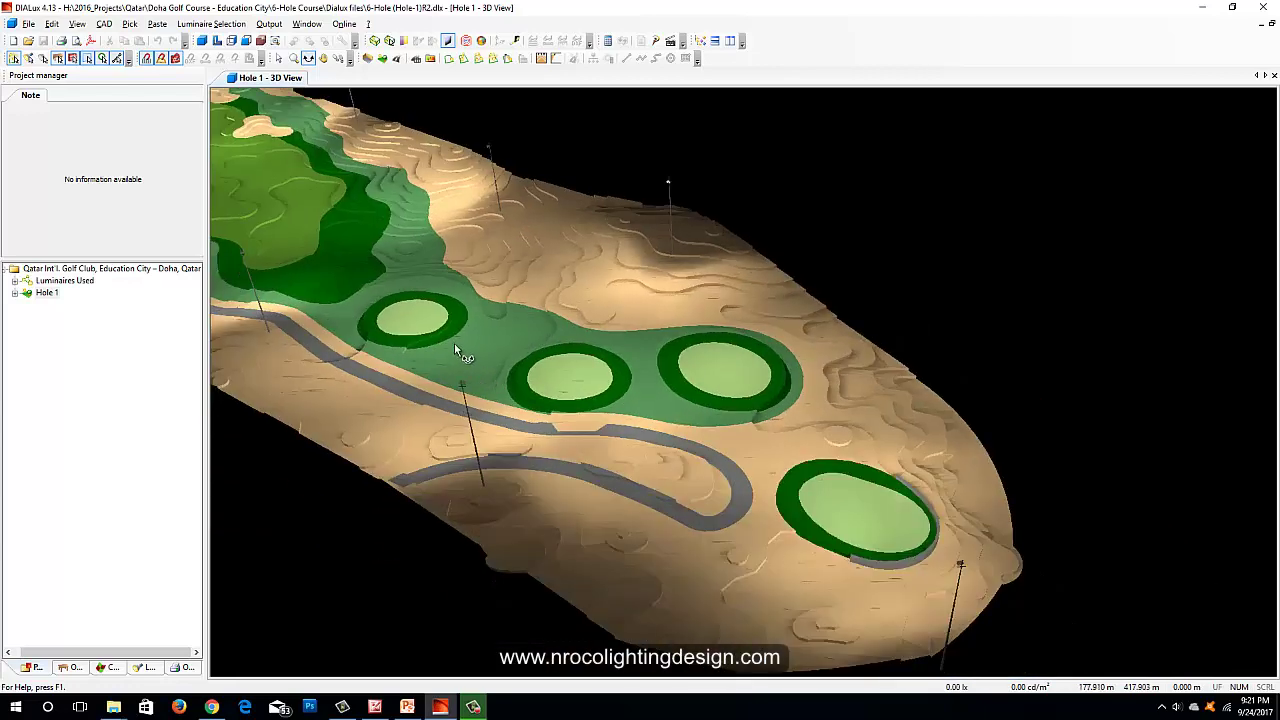
{"action": "left_click", "coordinate": [280, 59]}
{"action": "scroll", "coordinate": [468, 403], "scroll_direction": "up", "scroll_amount": 3}
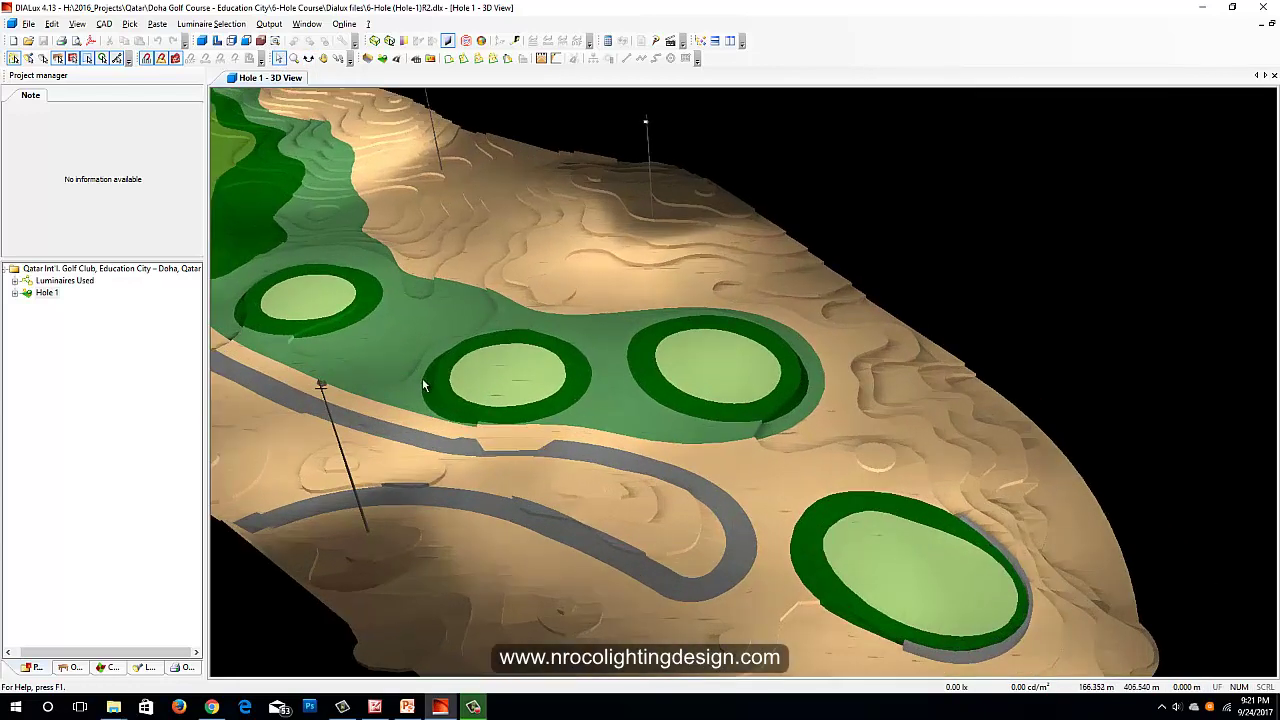
{"action": "left_click", "coordinate": [322, 386]}
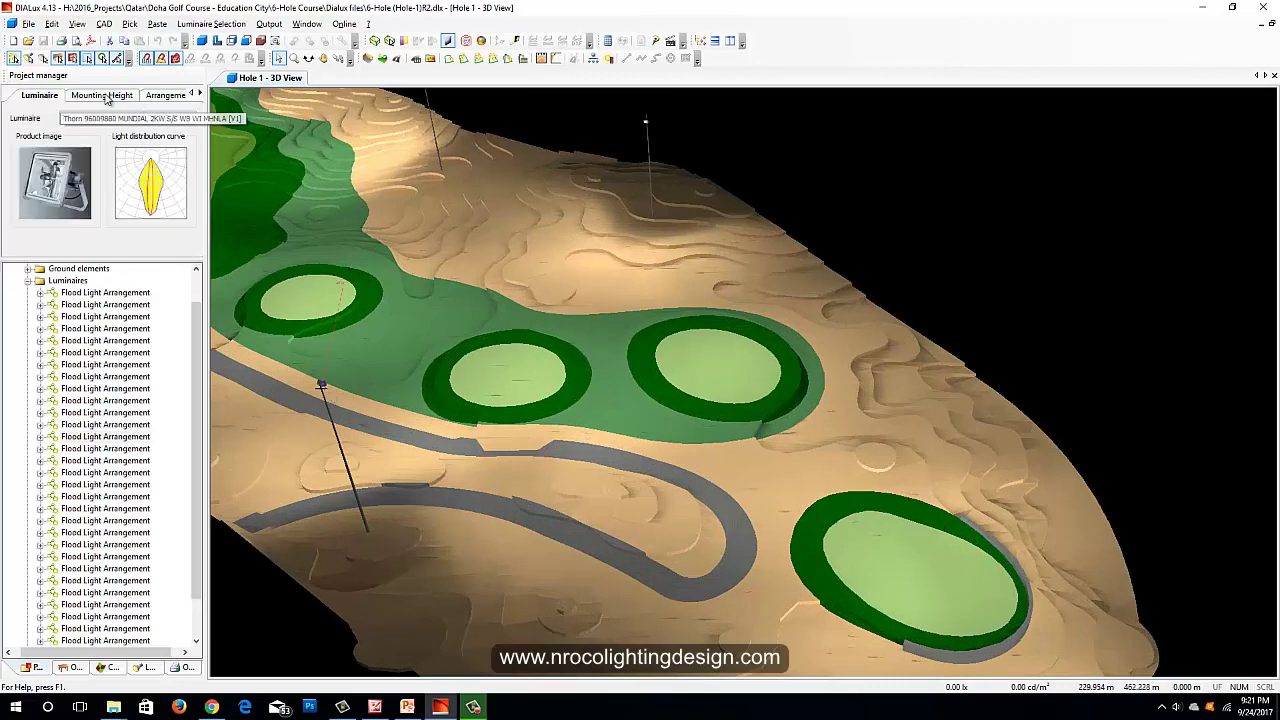
{"action": "left_click", "coordinate": [101, 94]}
{"action": "left_click", "coordinate": [133, 158]}
{"action": "left_click_drag", "start_coordinate": [133, 158], "coordinate": [80, 182]}
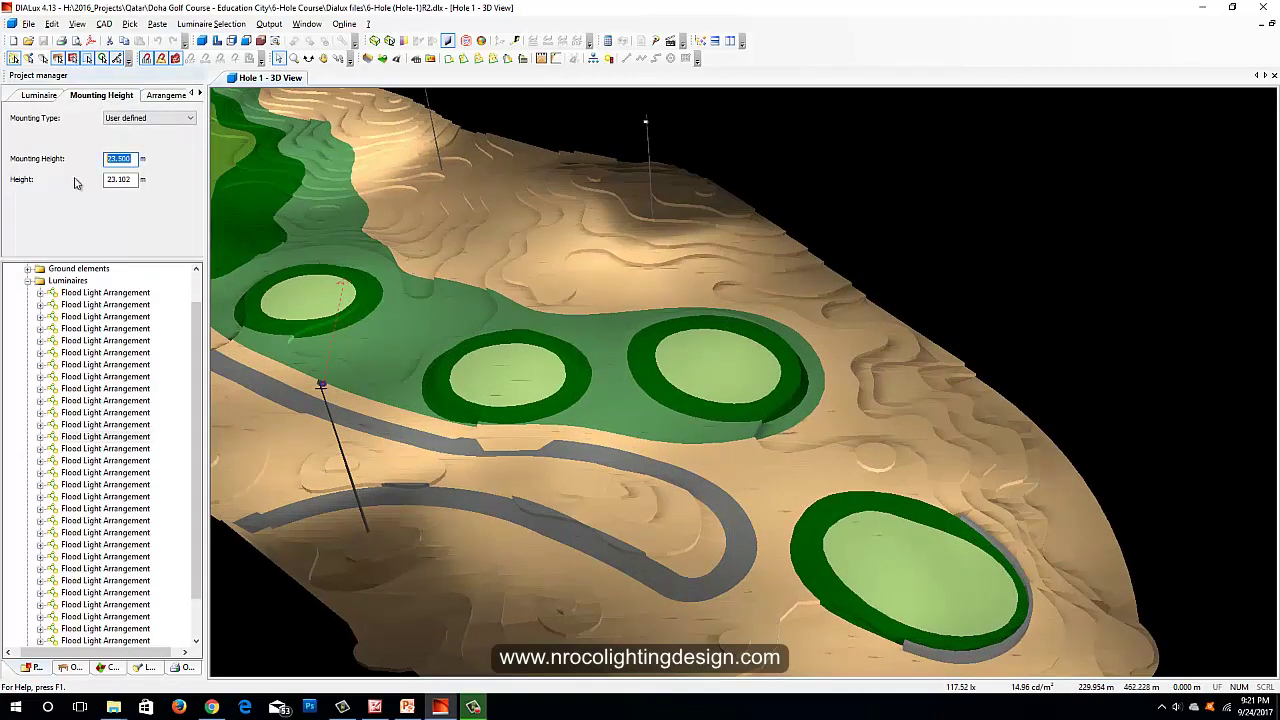
{"action": "type", "text": "23"}
{"action": "key", "text": "Return"}
Set the selected floodlight's mounting height to 23.5 m
{"action": "left_click", "coordinate": [677, 414]}
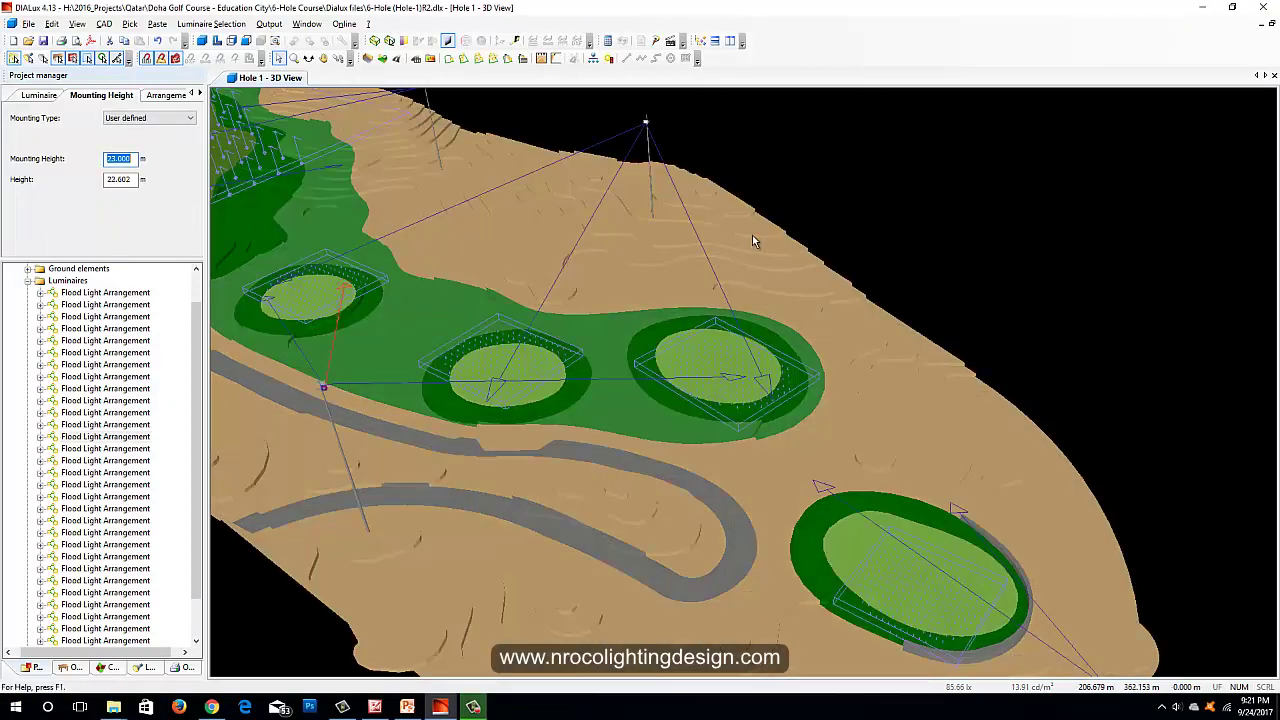
{"action": "left_click", "coordinate": [806, 248]}
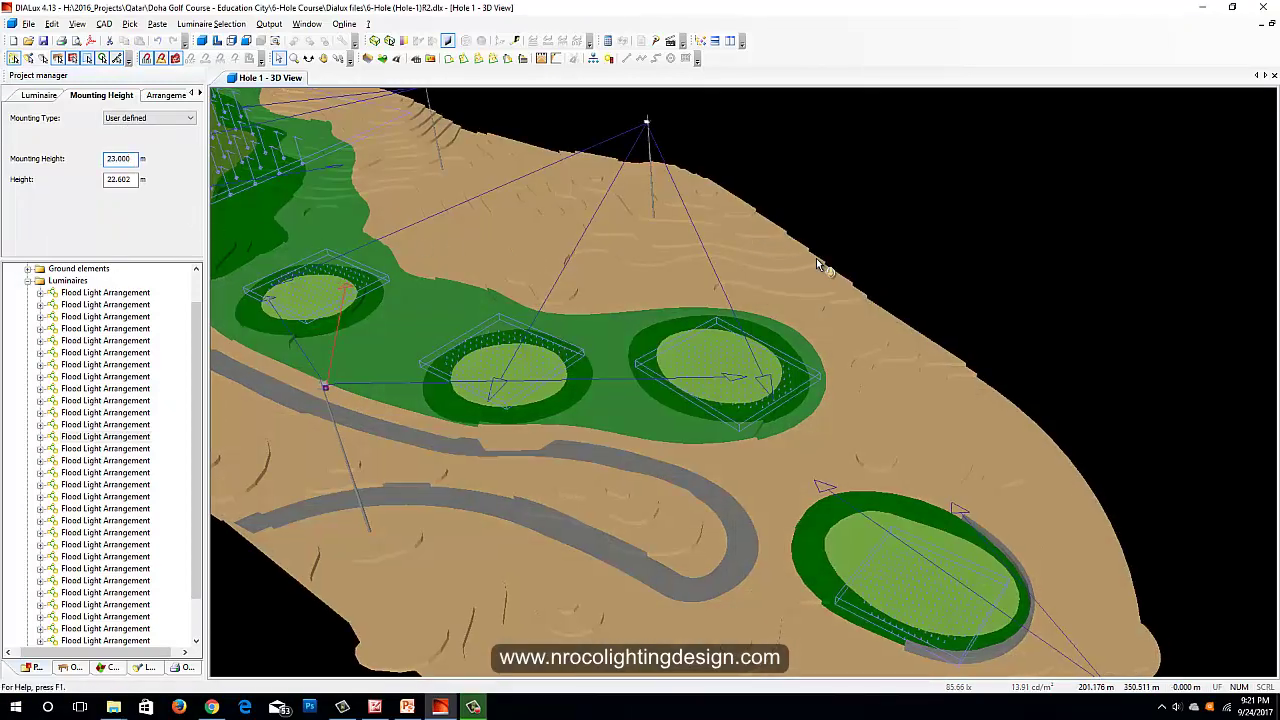
{"action": "left_click_drag", "start_coordinate": [817, 263], "coordinate": [310, 258]}
{"action": "left_click_drag", "start_coordinate": [134, 159], "coordinate": [124, 160]}
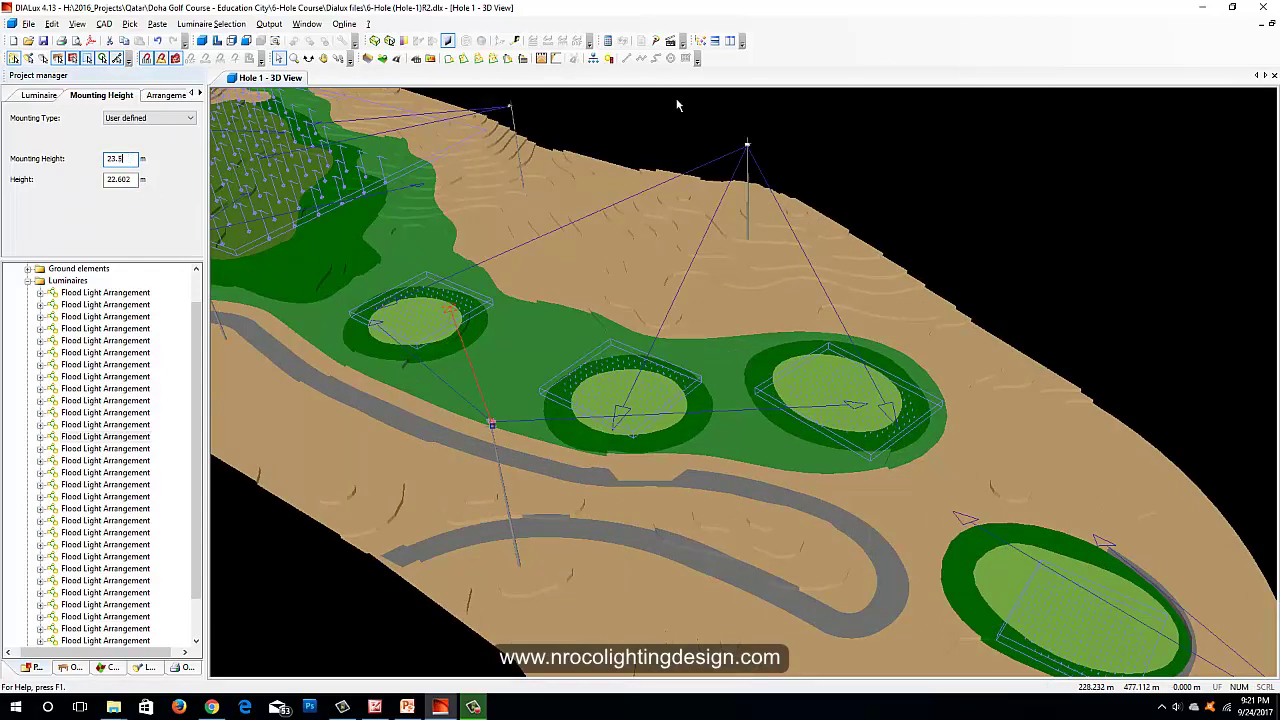
{"action": "key", "text": "Return"}
Deselect the floodlight and inspect the aiming lines and calculation grids over the tees, leaving nothing selected
{"action": "left_click", "coordinate": [798, 169]}
{"action": "middle_click_drag", "start_coordinate": [817, 160], "coordinate": [768, 113]}
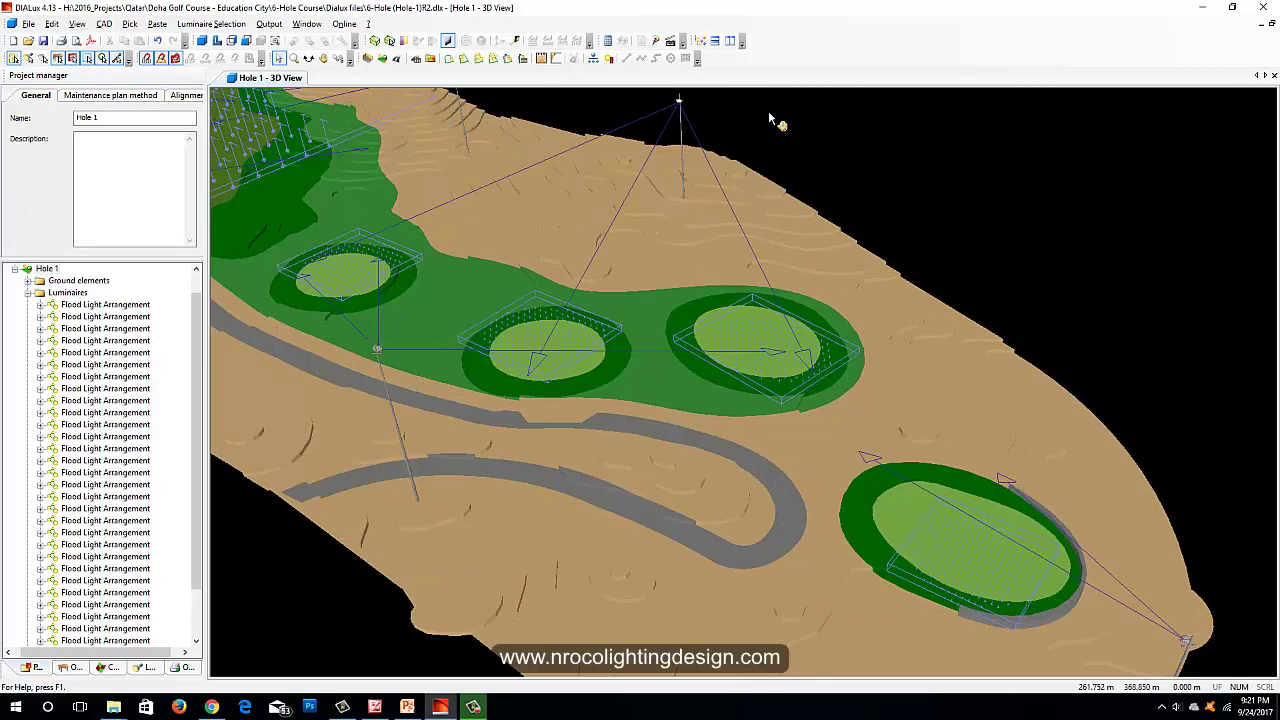
{"action": "left_click_drag", "start_coordinate": [760, 160], "coordinate": [800, 190]}
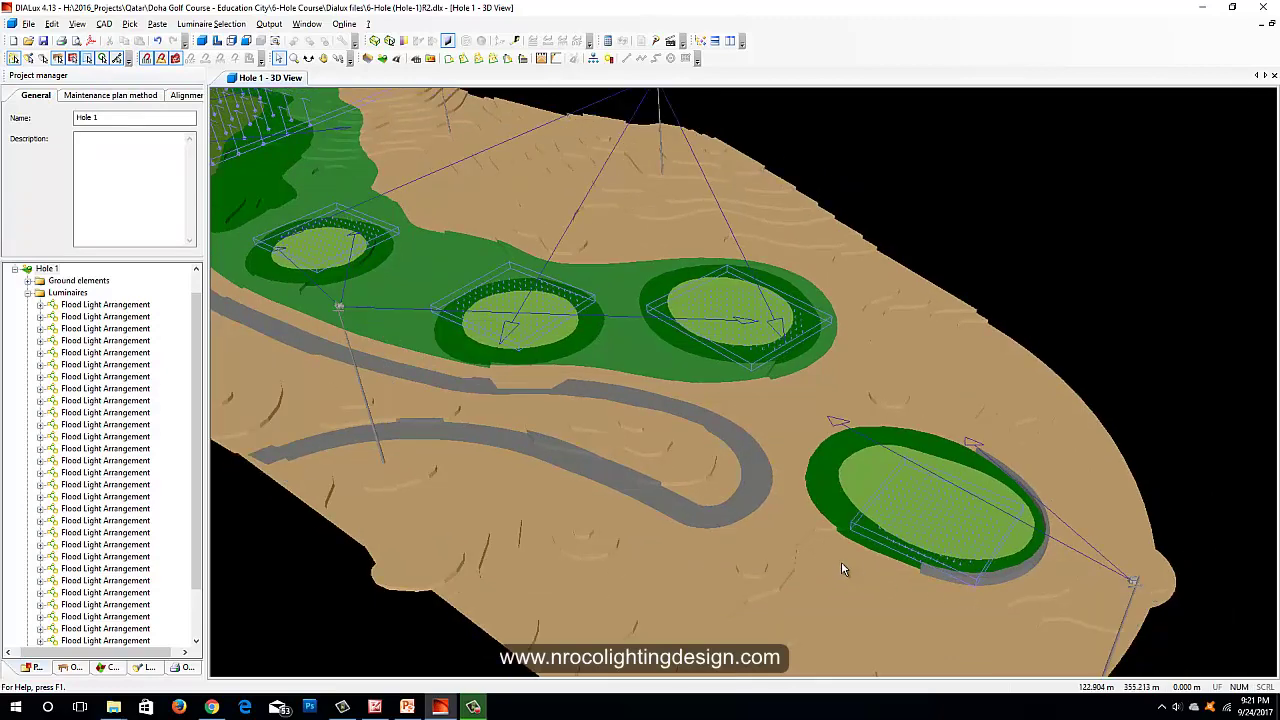
{"action": "left_click_drag", "start_coordinate": [724, 522], "coordinate": [797, 552]}
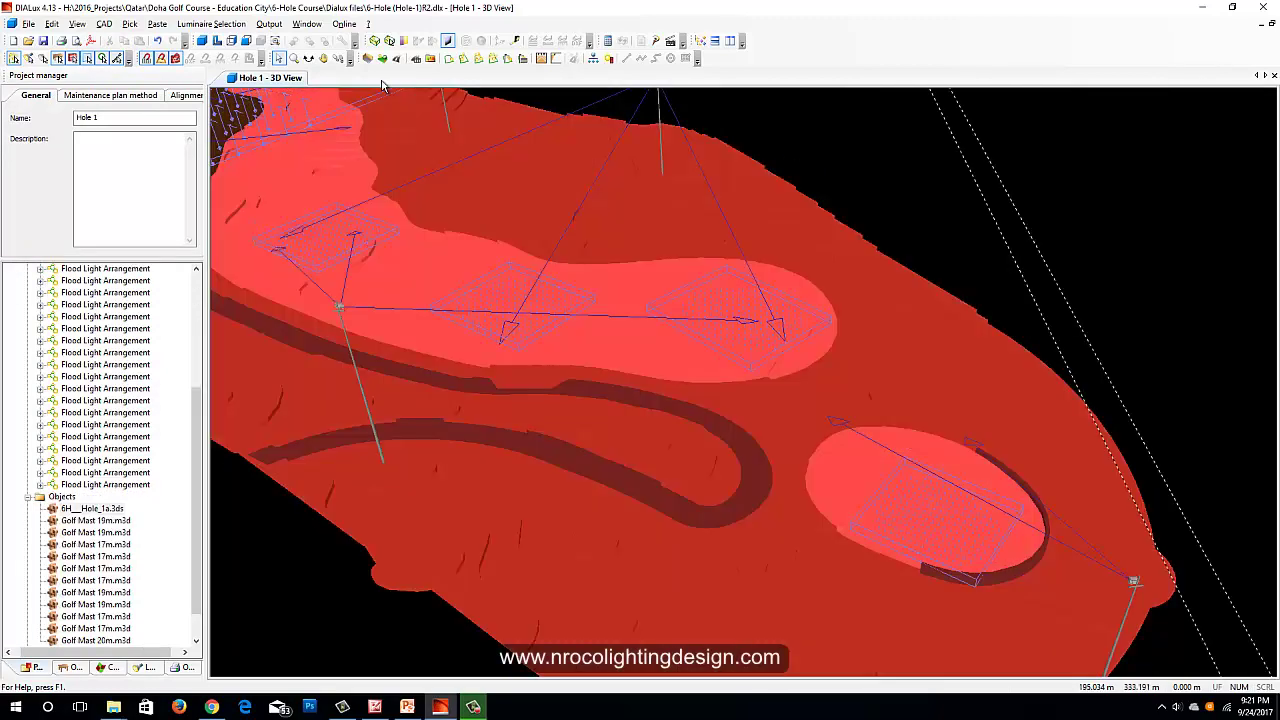
{"action": "left_click", "coordinate": [851, 147]}
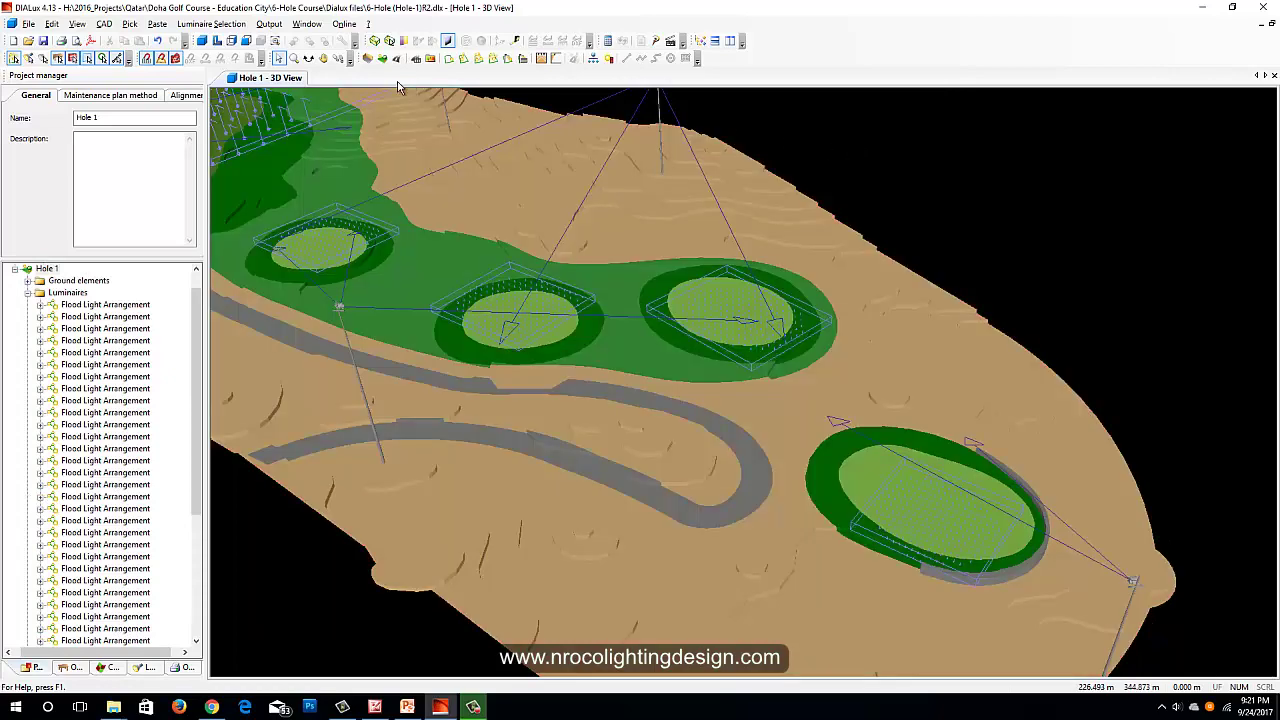
Rotate the 3D view to examine the illuminance results on the tee calculation grids
{"action": "left_click", "coordinate": [308, 58]}
{"action": "left_click_drag", "start_coordinate": [450, 310], "coordinate": [785, 380]}
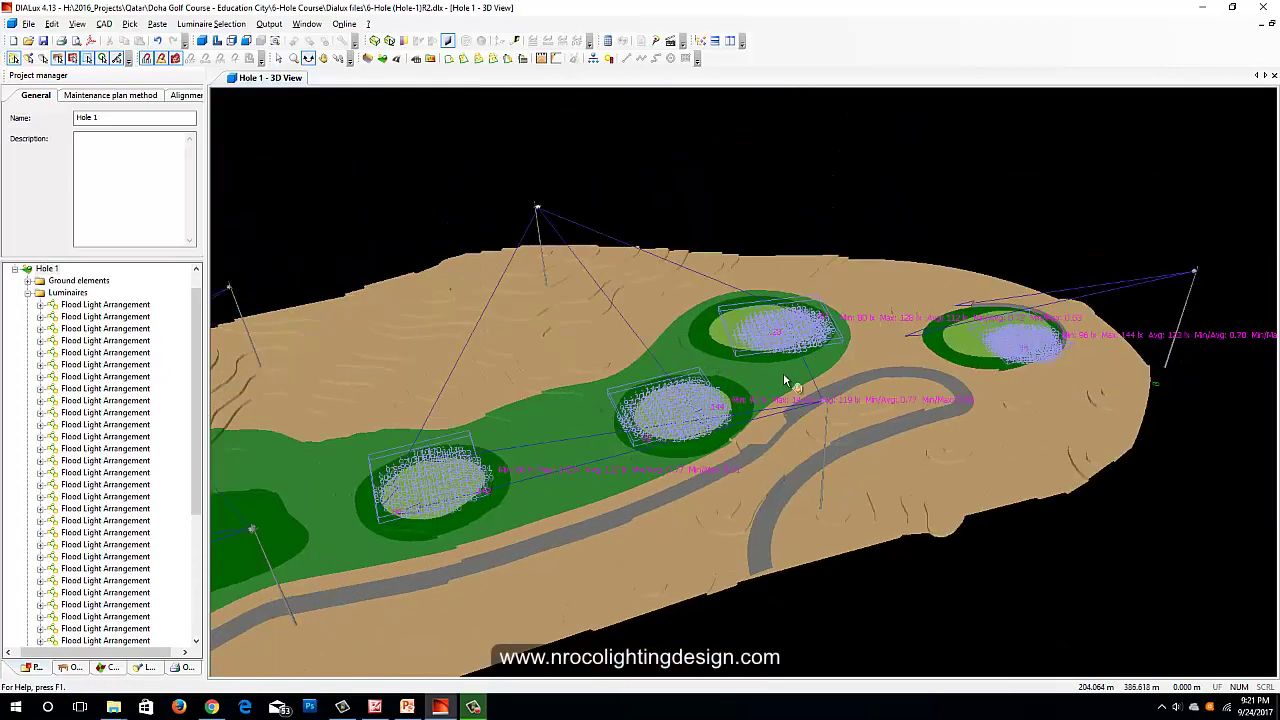
{"action": "left_click_drag", "start_coordinate": [912, 415], "coordinate": [866, 423]}
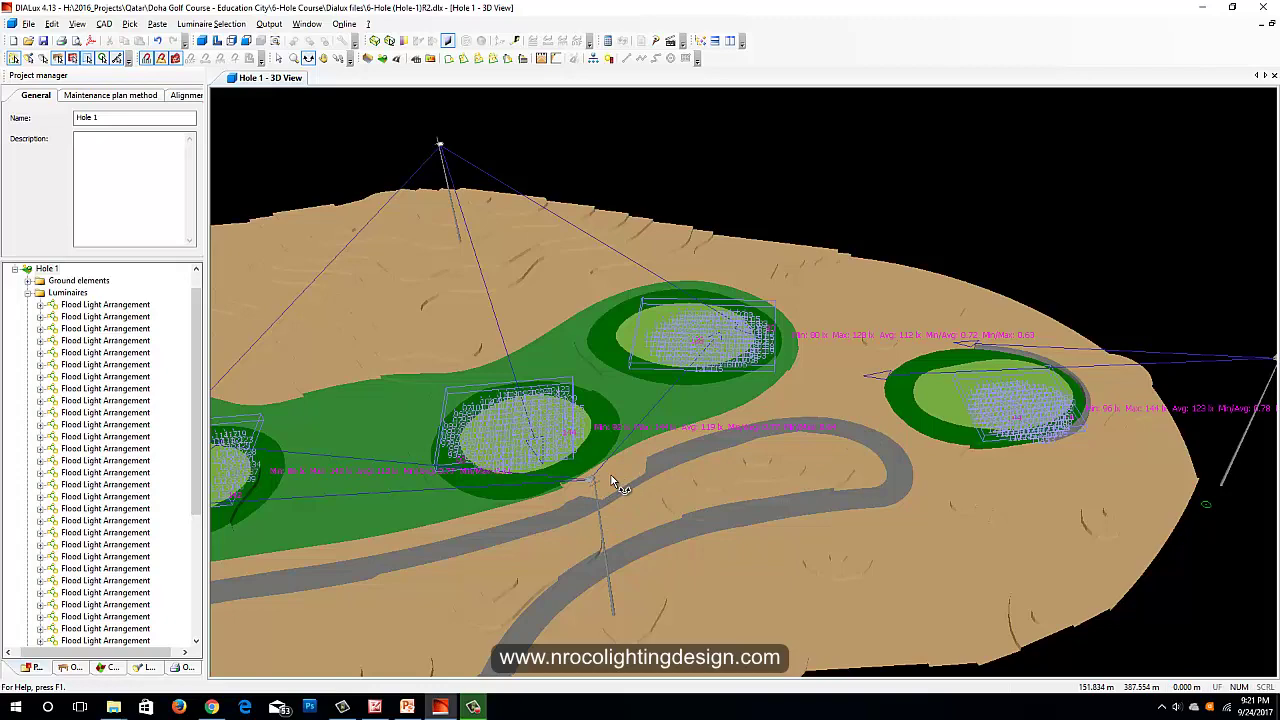
Examine the tees, aiming lines and illuminance results in the 3D view from several angles and distances
{"action": "left_click", "coordinate": [755, 306]}
{"action": "scroll", "coordinate": [1090, 260], "scroll_direction": "up", "scroll_amount": 3}
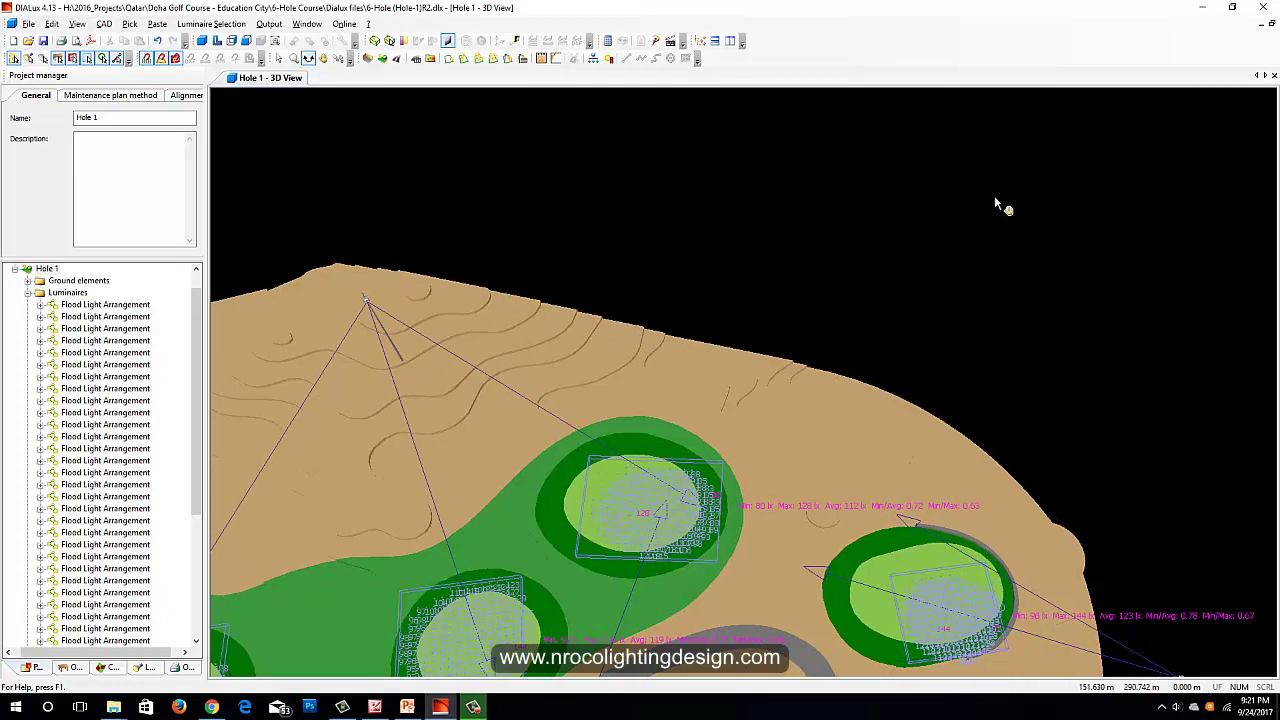
{"action": "middle_click_drag", "start_coordinate": [995, 198], "coordinate": [986, 182]}
{"action": "scroll", "coordinate": [949, 458], "scroll_direction": "up", "scroll_amount": 3}
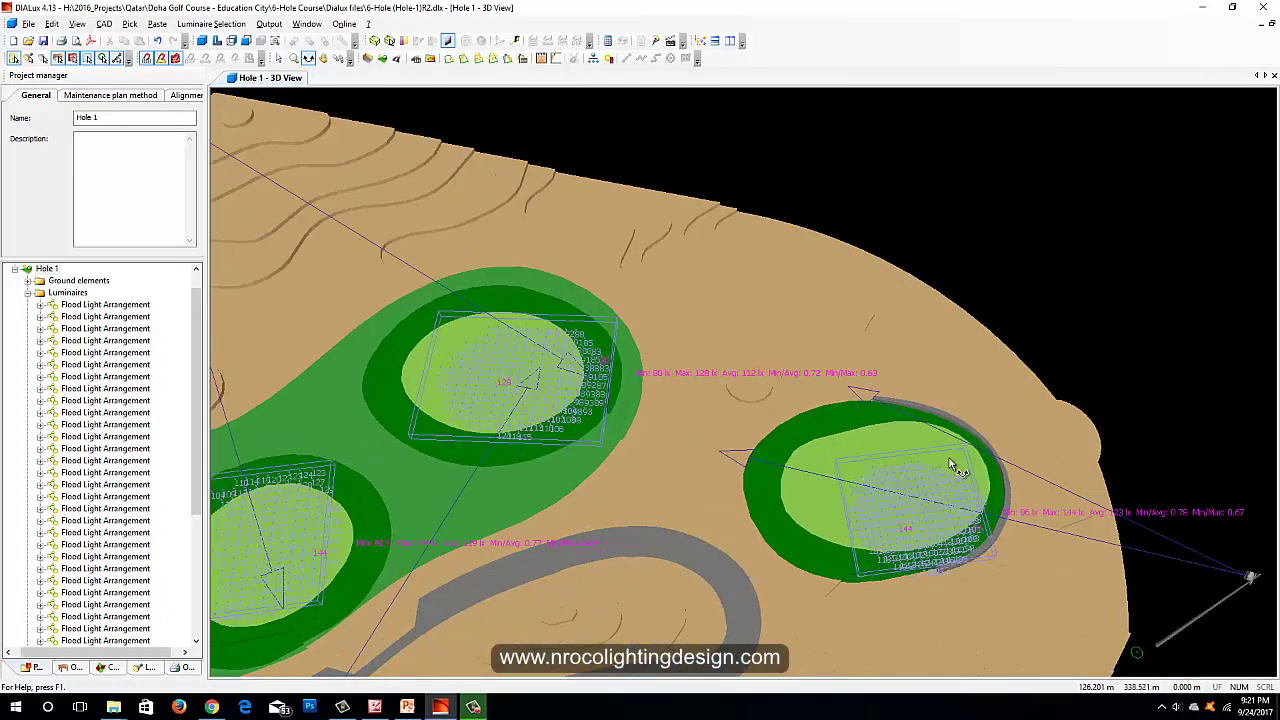
{"action": "scroll", "coordinate": [948, 505], "scroll_direction": "down", "scroll_amount": 2}
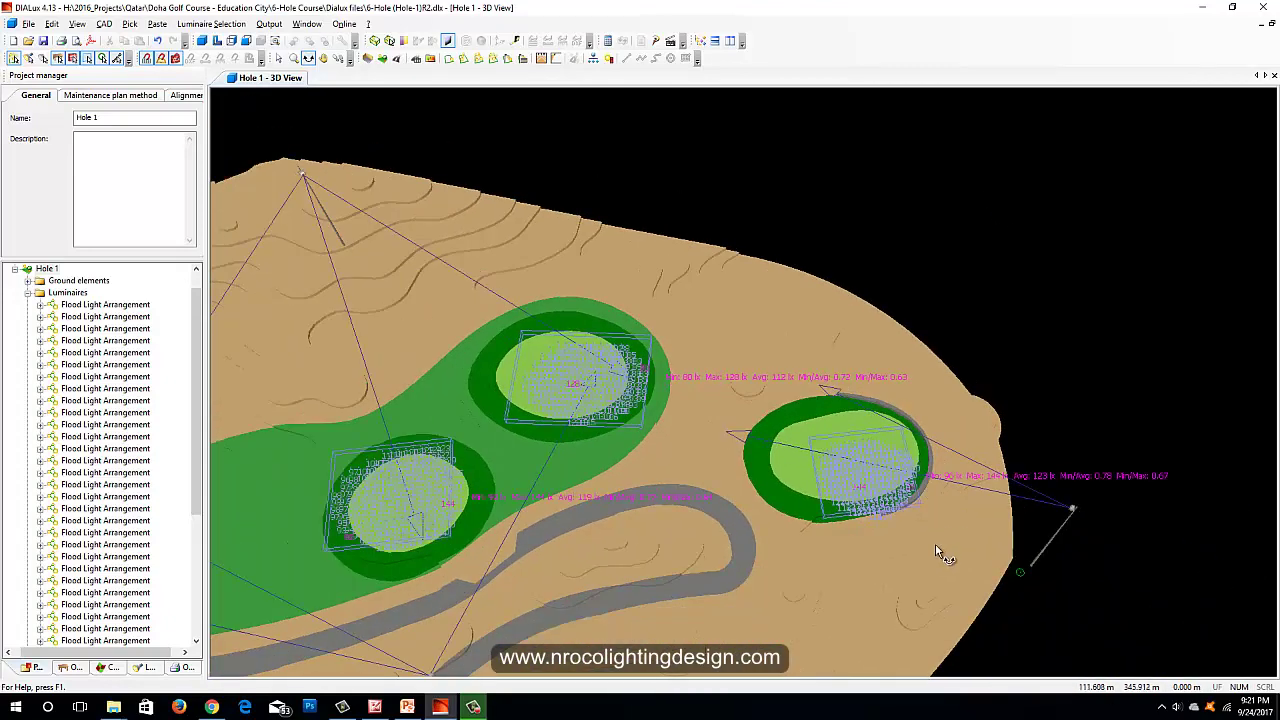
{"action": "scroll", "coordinate": [920, 550], "scroll_direction": "down", "scroll_amount": 2}
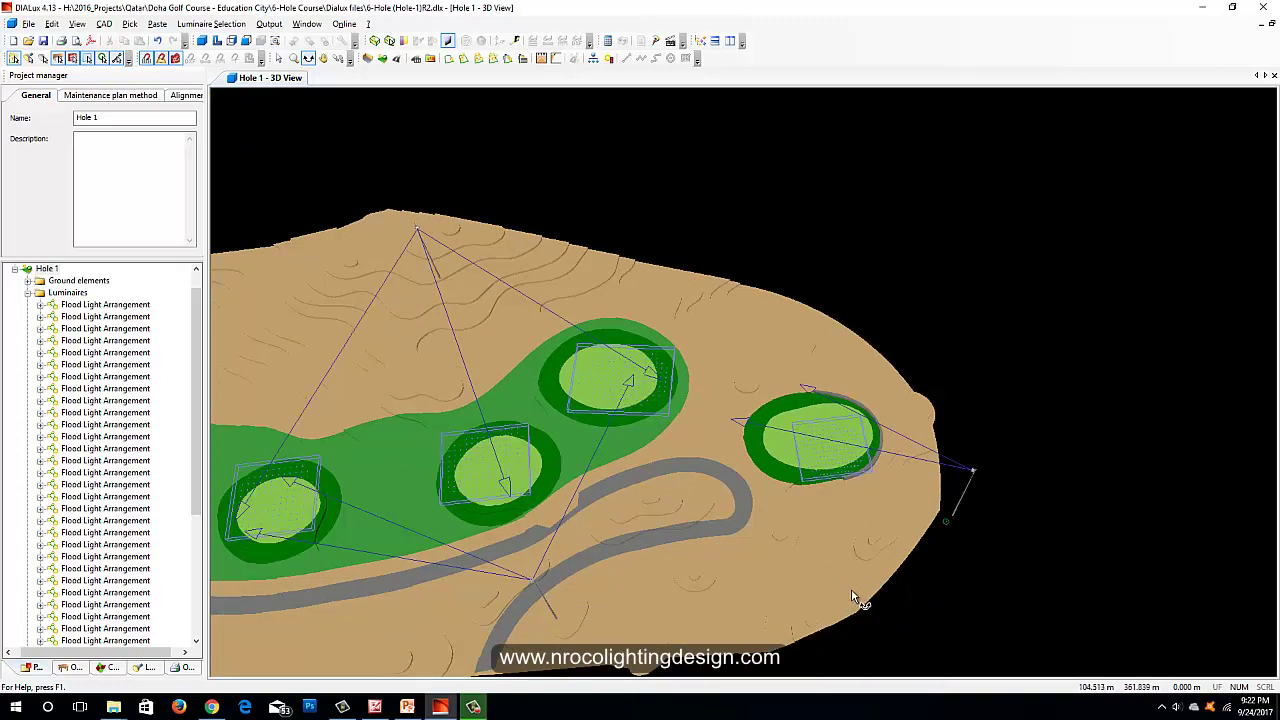
{"action": "scroll", "coordinate": [852, 590], "scroll_direction": "up", "scroll_amount": 2}
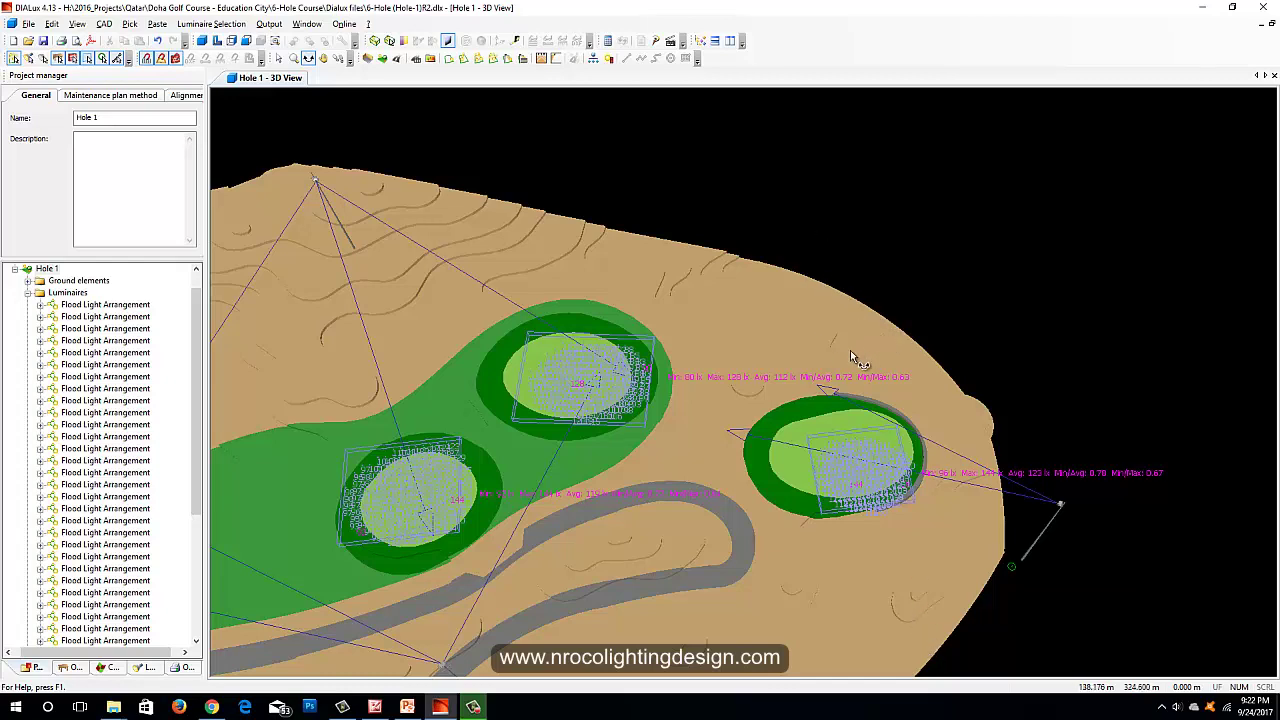
{"action": "left_click_drag", "start_coordinate": [850, 350], "coordinate": [955, 637]}
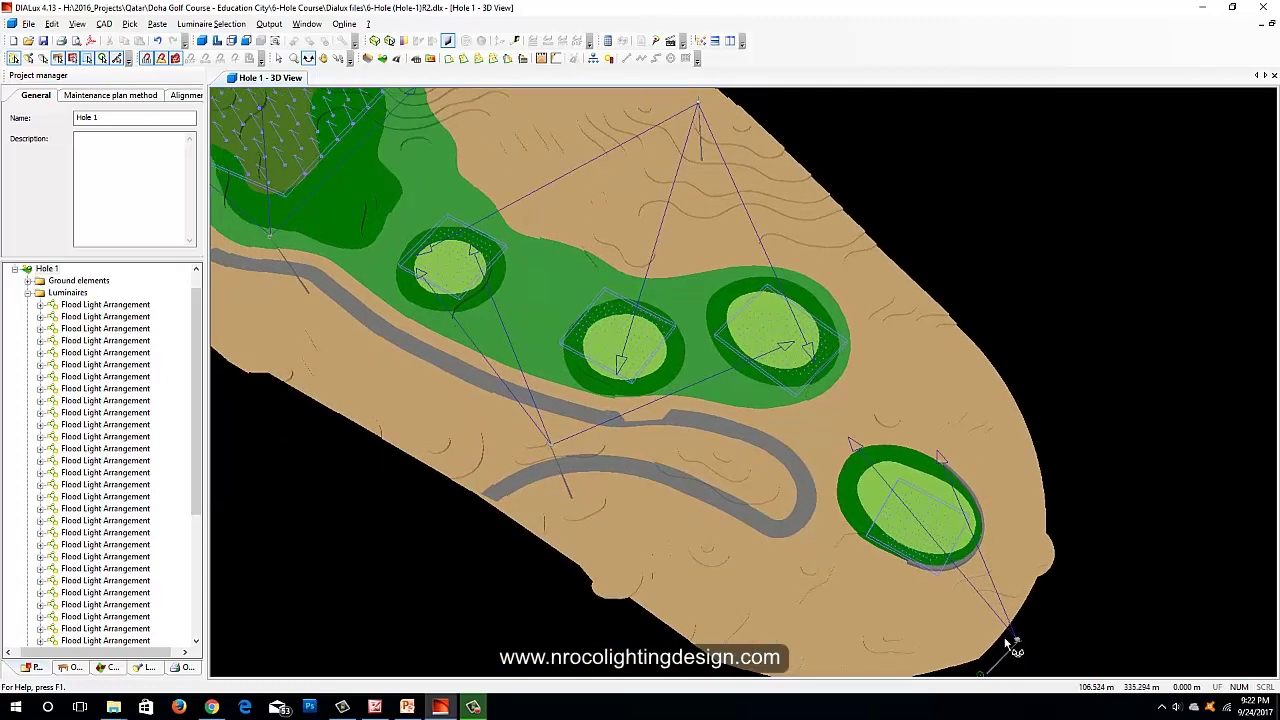
{"action": "left_click_drag", "start_coordinate": [867, 269], "coordinate": [960, 418]}
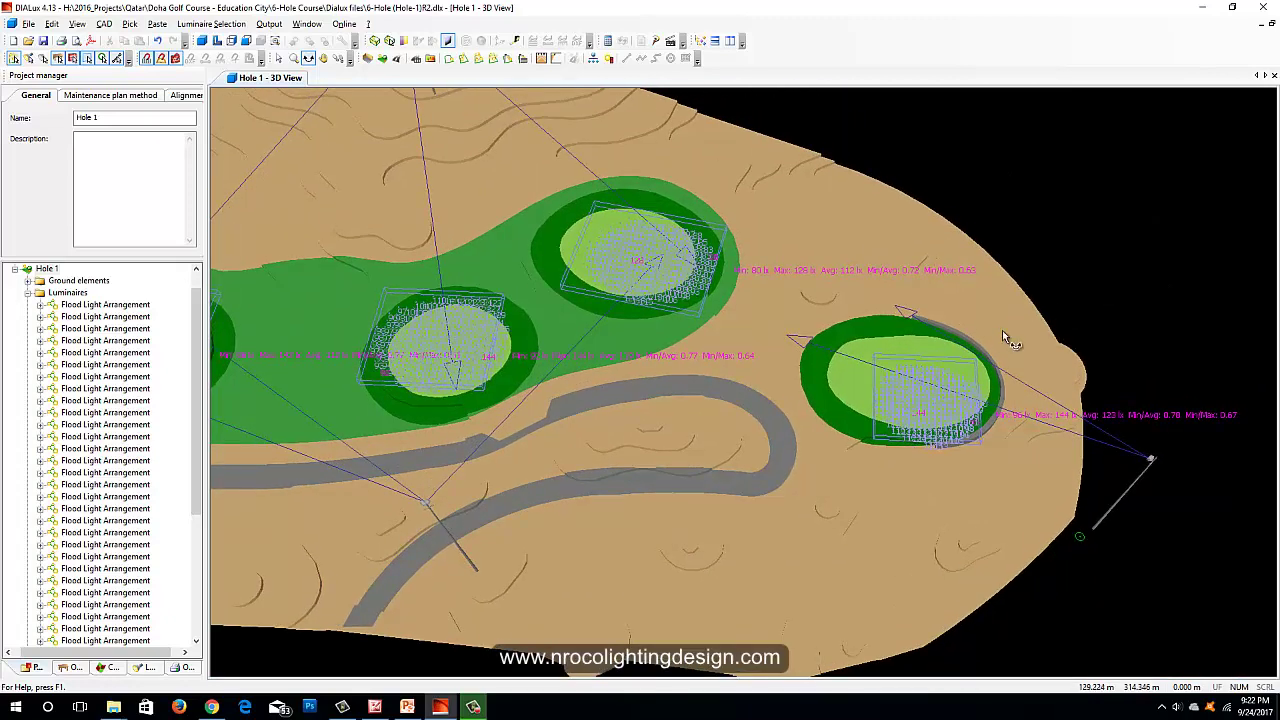
{"action": "left_click_drag", "start_coordinate": [1005, 337], "coordinate": [405, 103]}
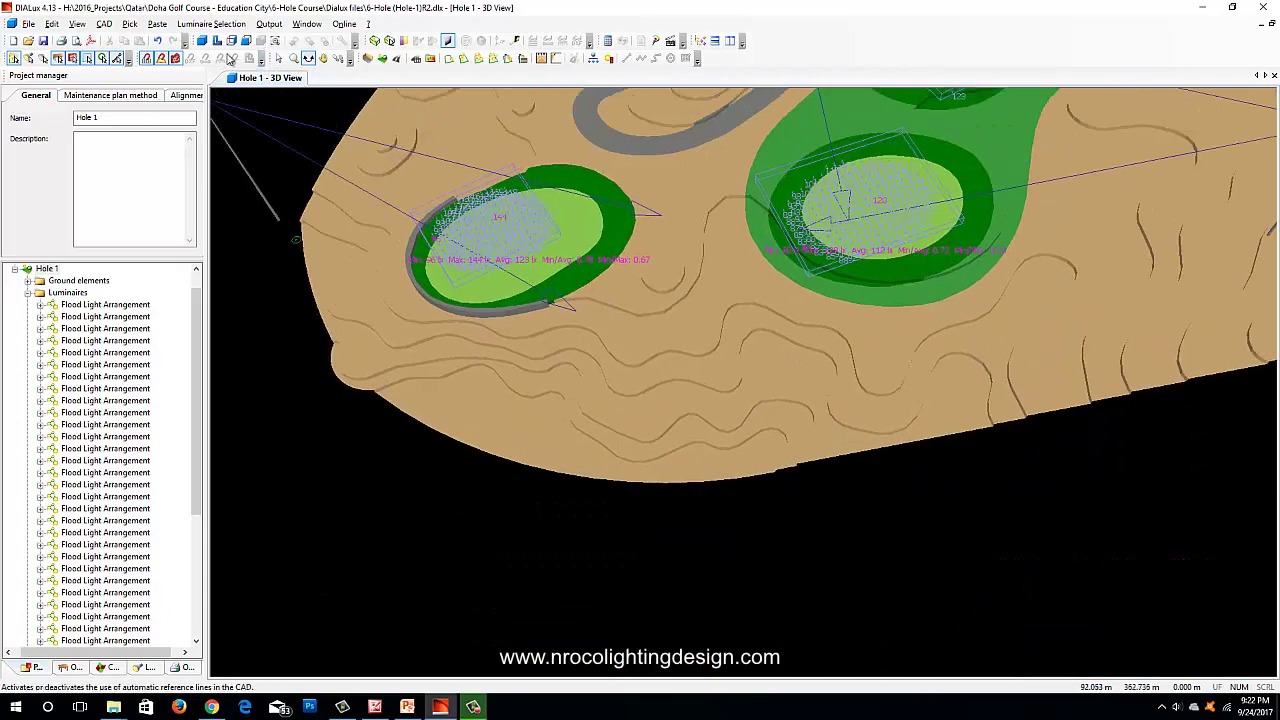
Open the floor plan of Hole 1 and hide the terrain object 6H___Hole_1a.3ds around the tees
{"action": "left_click", "coordinate": [217, 40]}
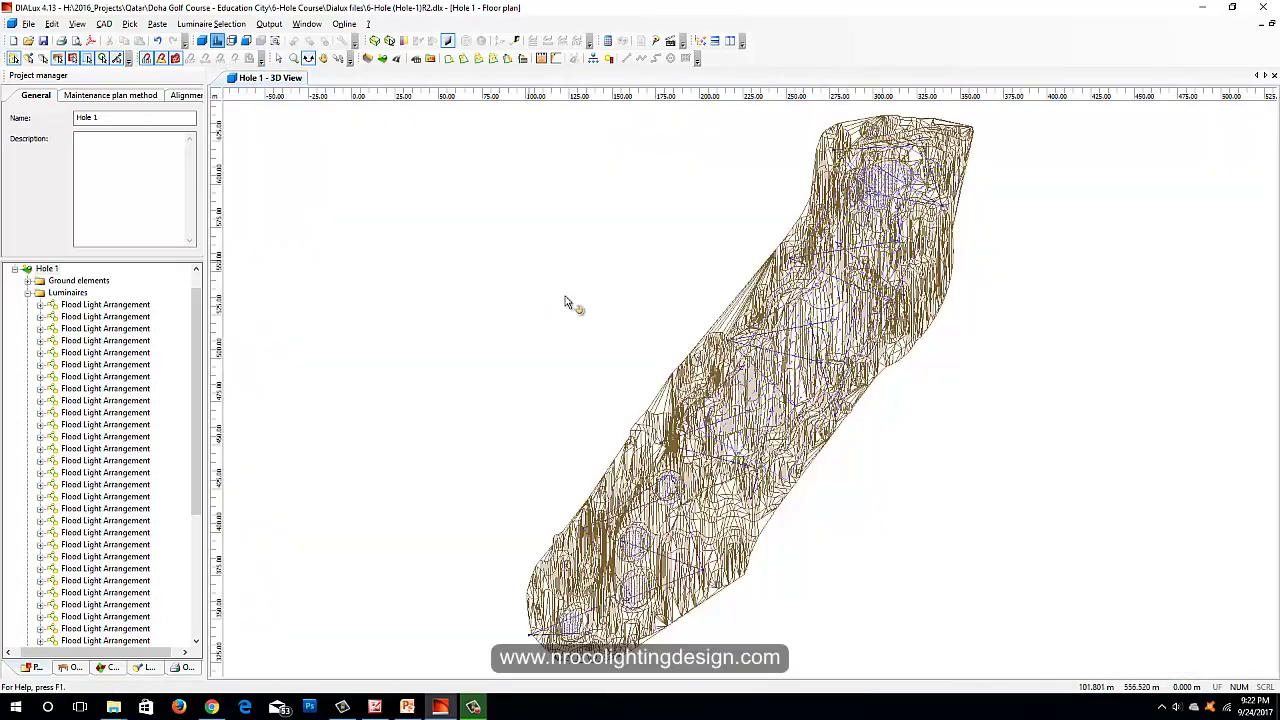
{"action": "left_click", "coordinate": [278, 60]}
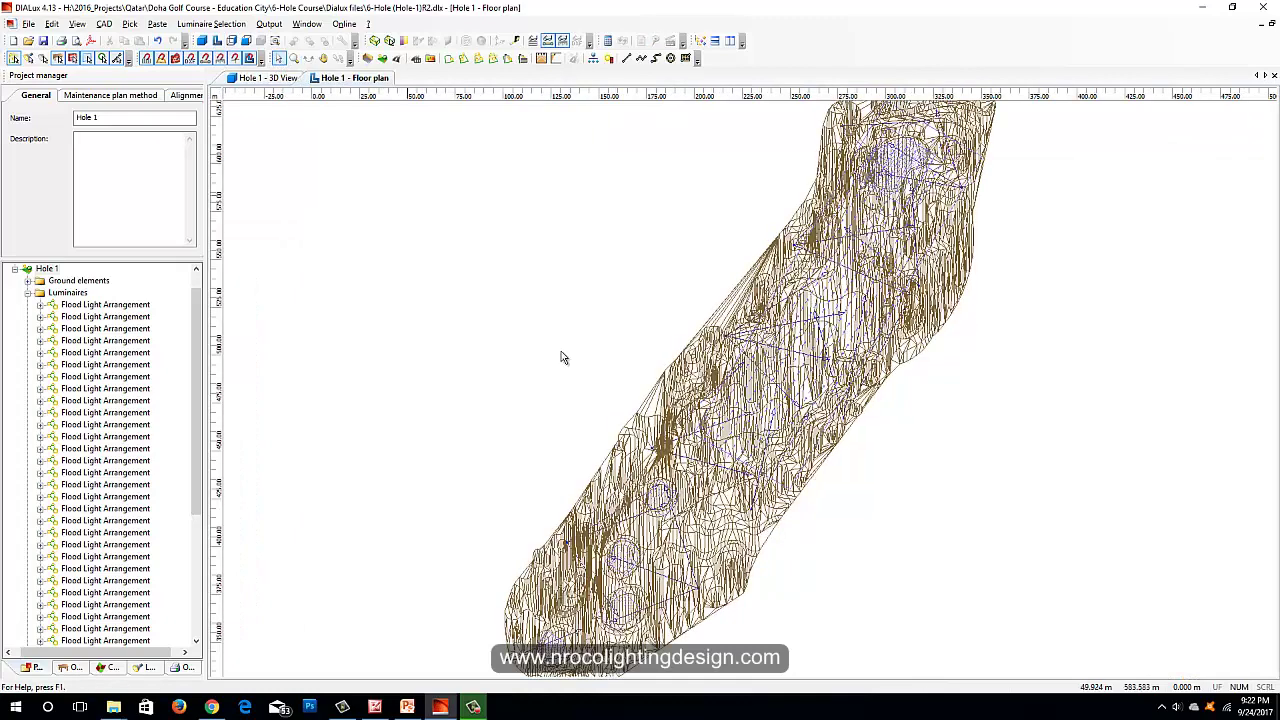
{"action": "middle_click_drag", "start_coordinate": [668, 656], "coordinate": [553, 542]}
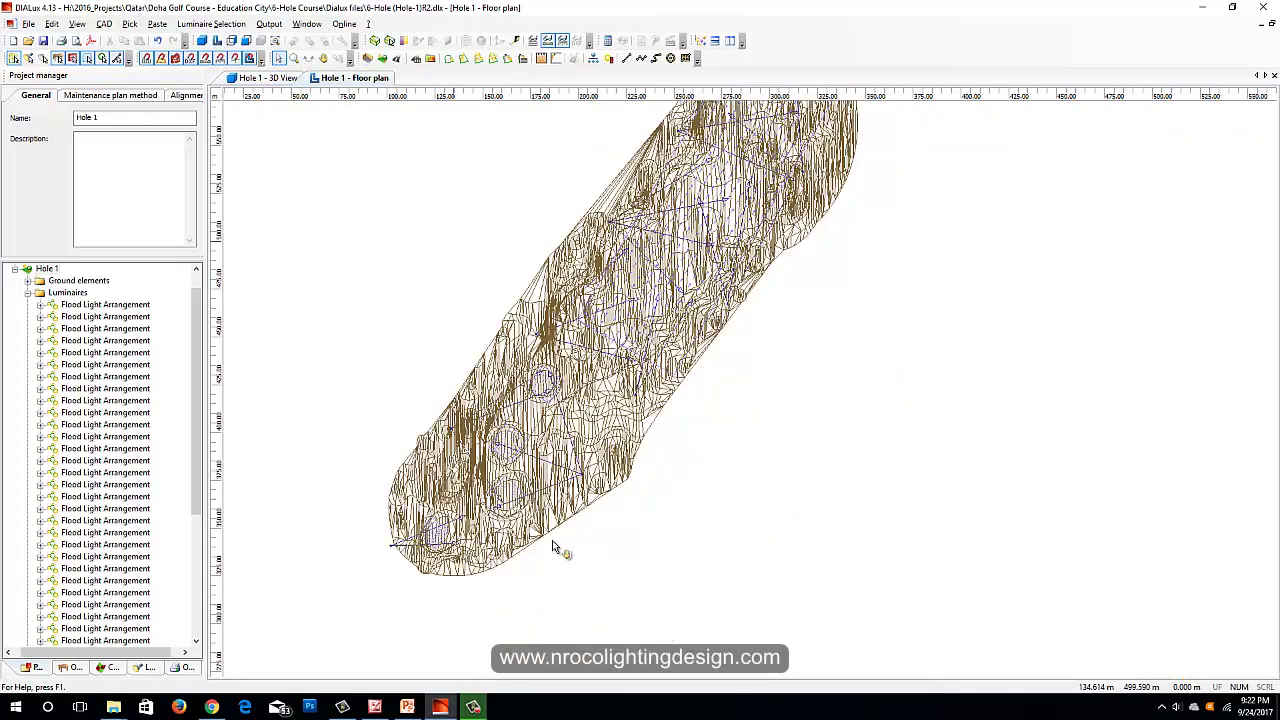
{"action": "scroll", "coordinate": [398, 403], "scroll_direction": "up", "scroll_amount": 1}
{"action": "scroll", "coordinate": [389, 415], "scroll_direction": "up", "scroll_amount": 2}
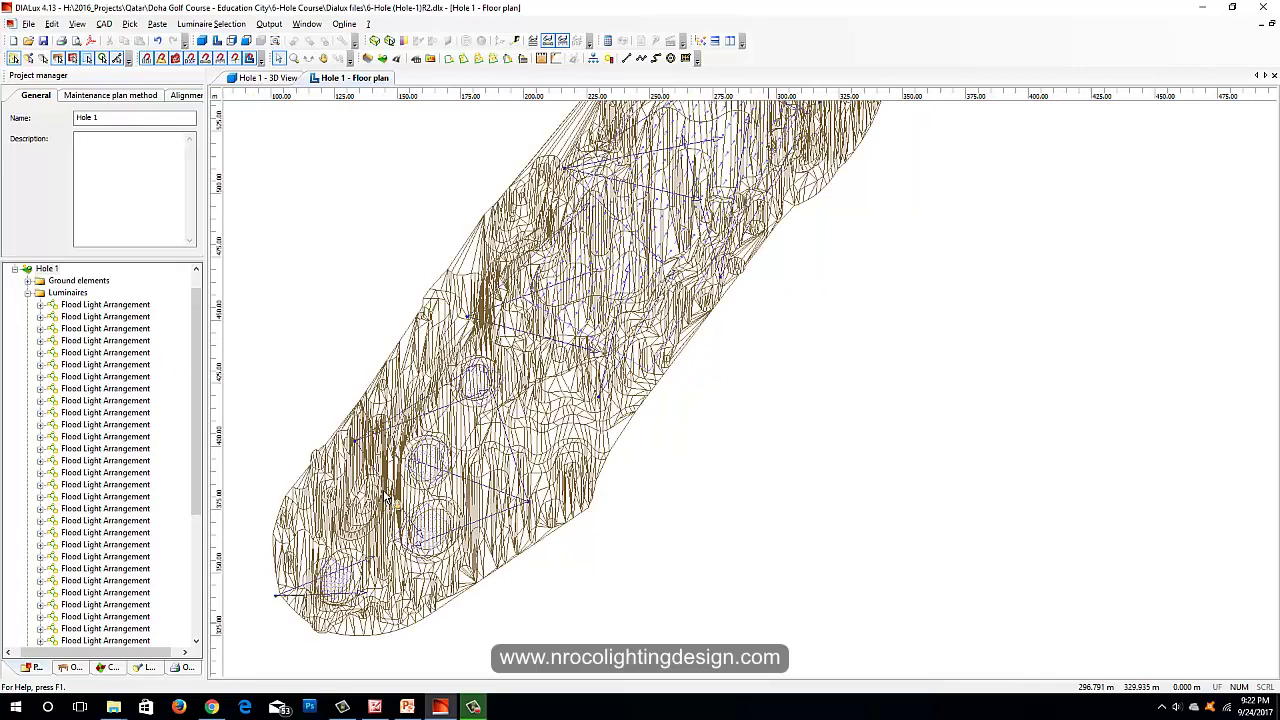
{"action": "middle_click_drag", "start_coordinate": [542, 586], "coordinate": [534, 410]}
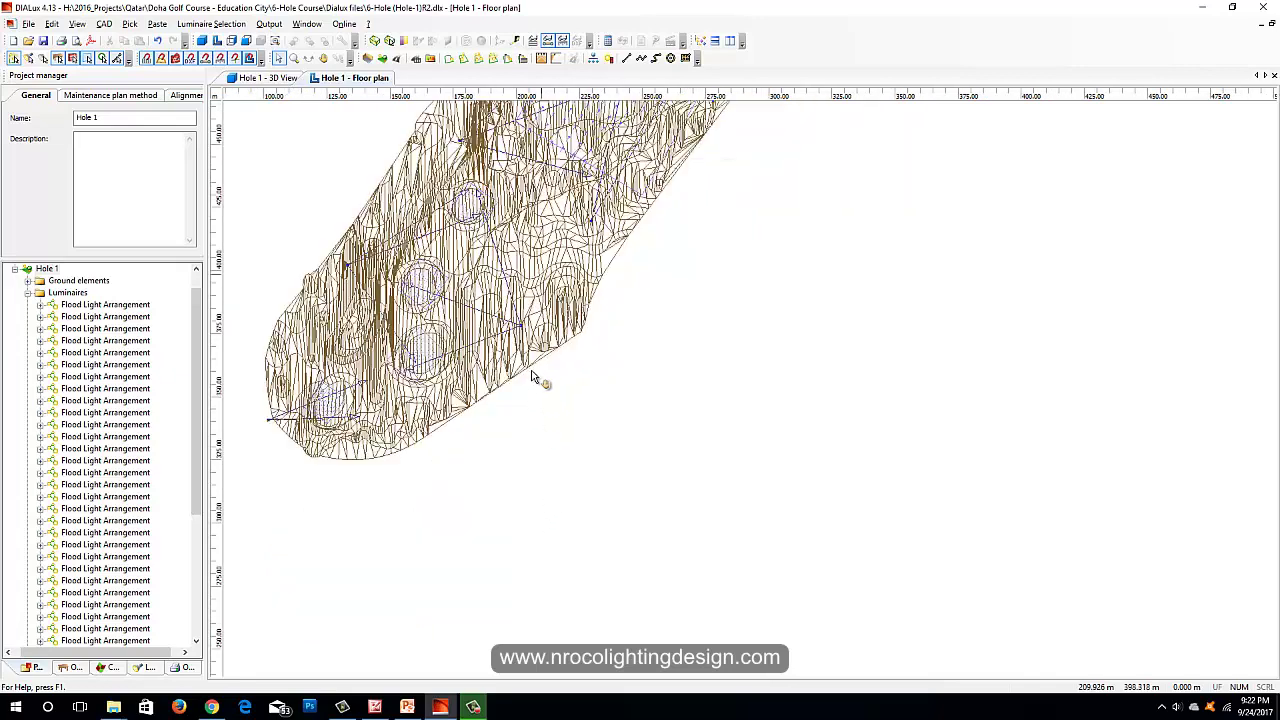
{"action": "scroll", "coordinate": [531, 371], "scroll_direction": "up", "scroll_amount": 3}
{"action": "left_click", "coordinate": [485, 239]}
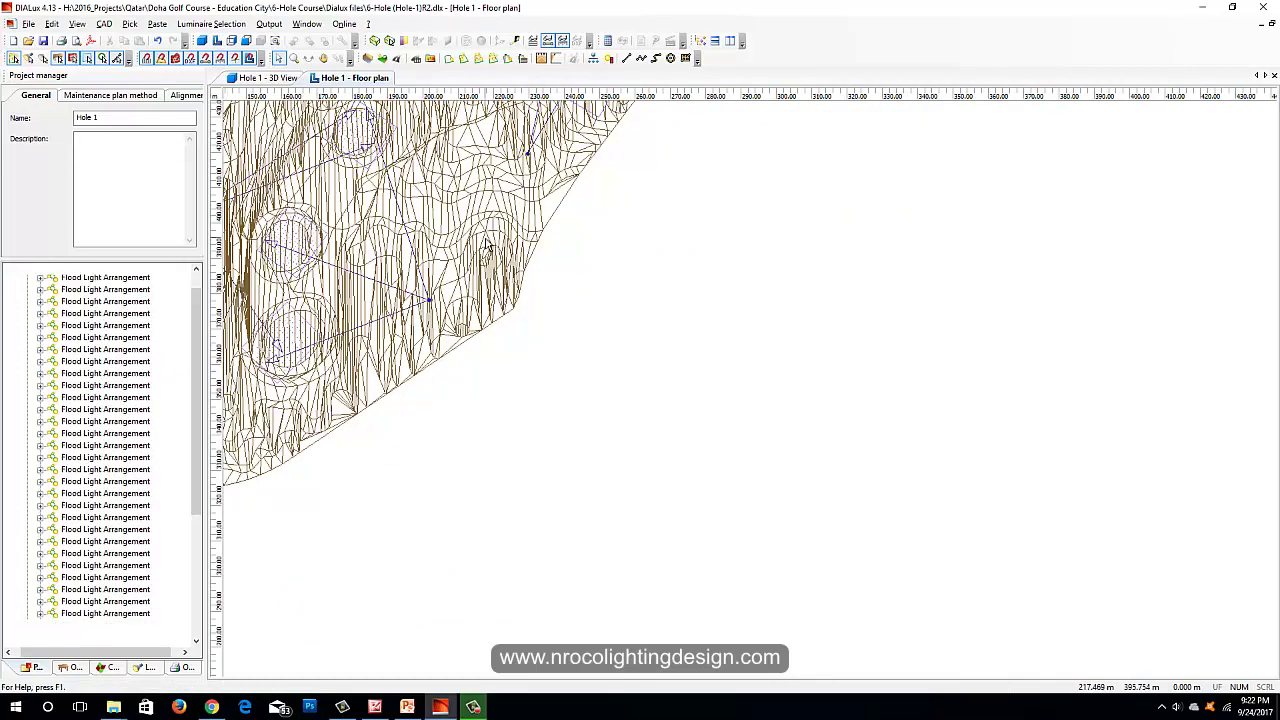
{"action": "left_click", "coordinate": [488, 245]}
{"action": "right_click", "coordinate": [488, 245]}
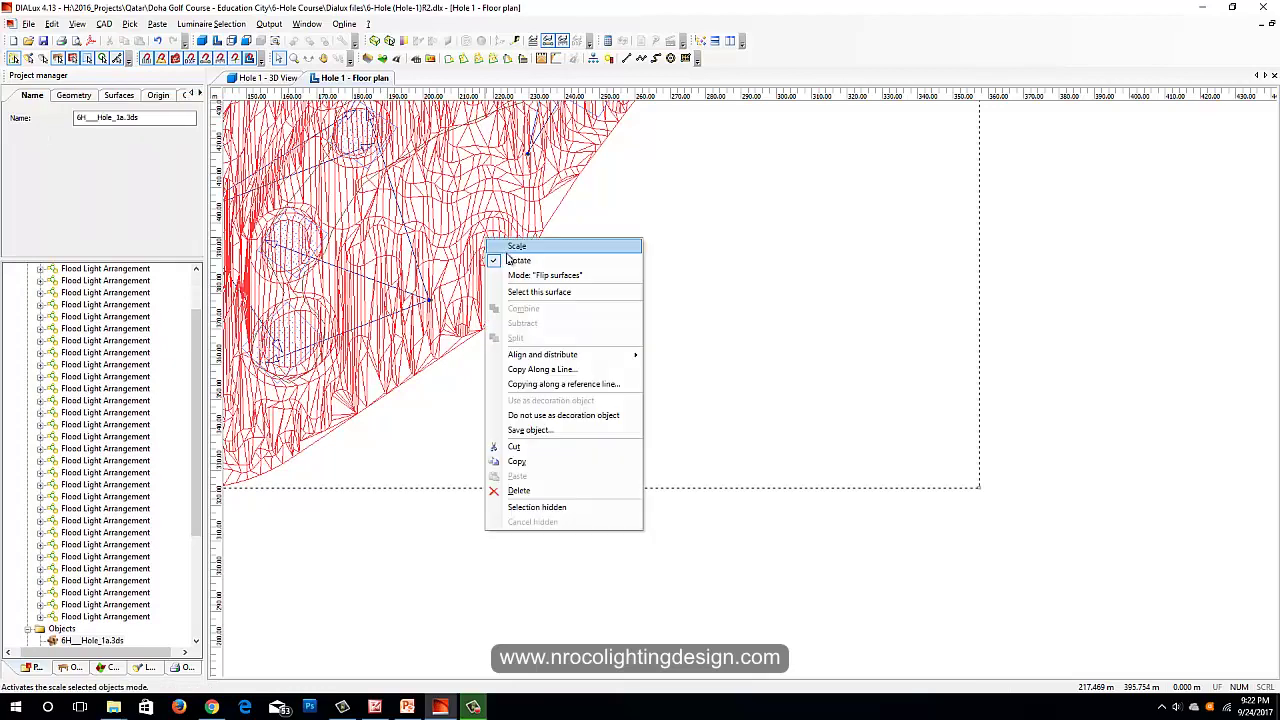
{"action": "left_click", "coordinate": [549, 507]}
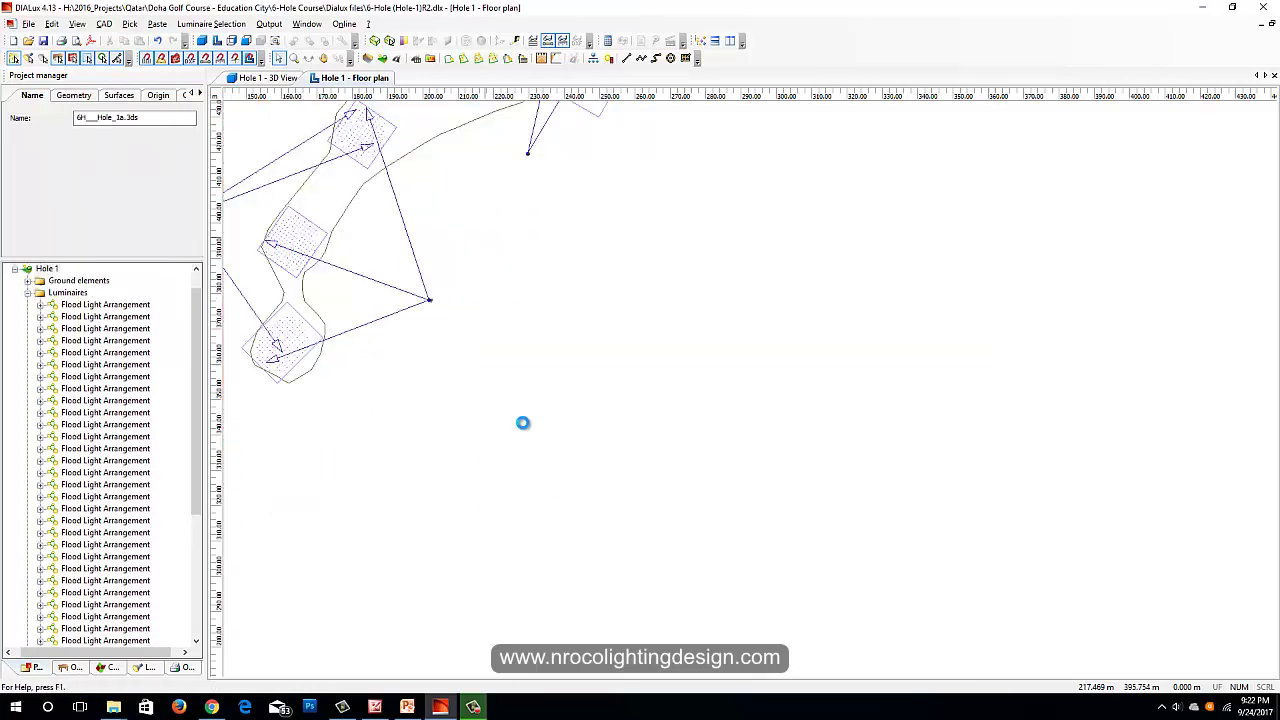
Compare the tee outlines and calculation grids in the floor plan and 3D view with the terrain hidden
{"action": "scroll", "coordinate": [744, 405], "scroll_direction": "up", "scroll_amount": 5}
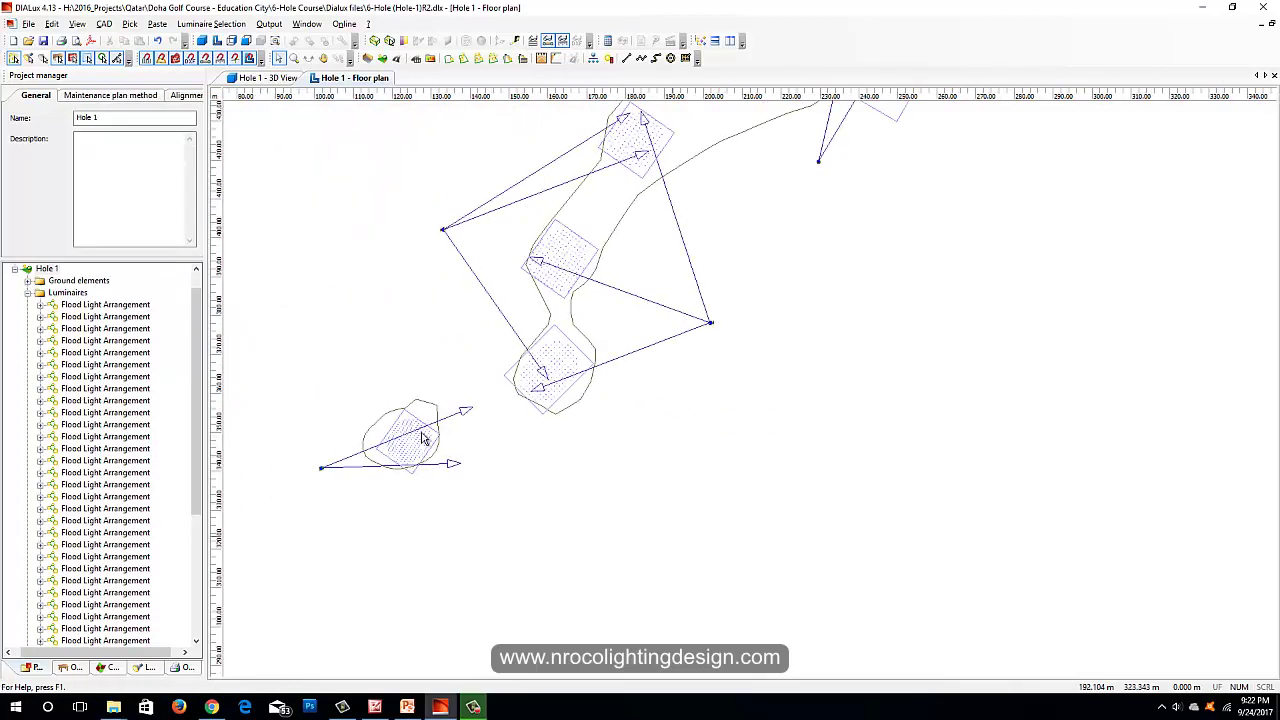
{"action": "middle_click_drag", "start_coordinate": [675, 397], "coordinate": [719, 422]}
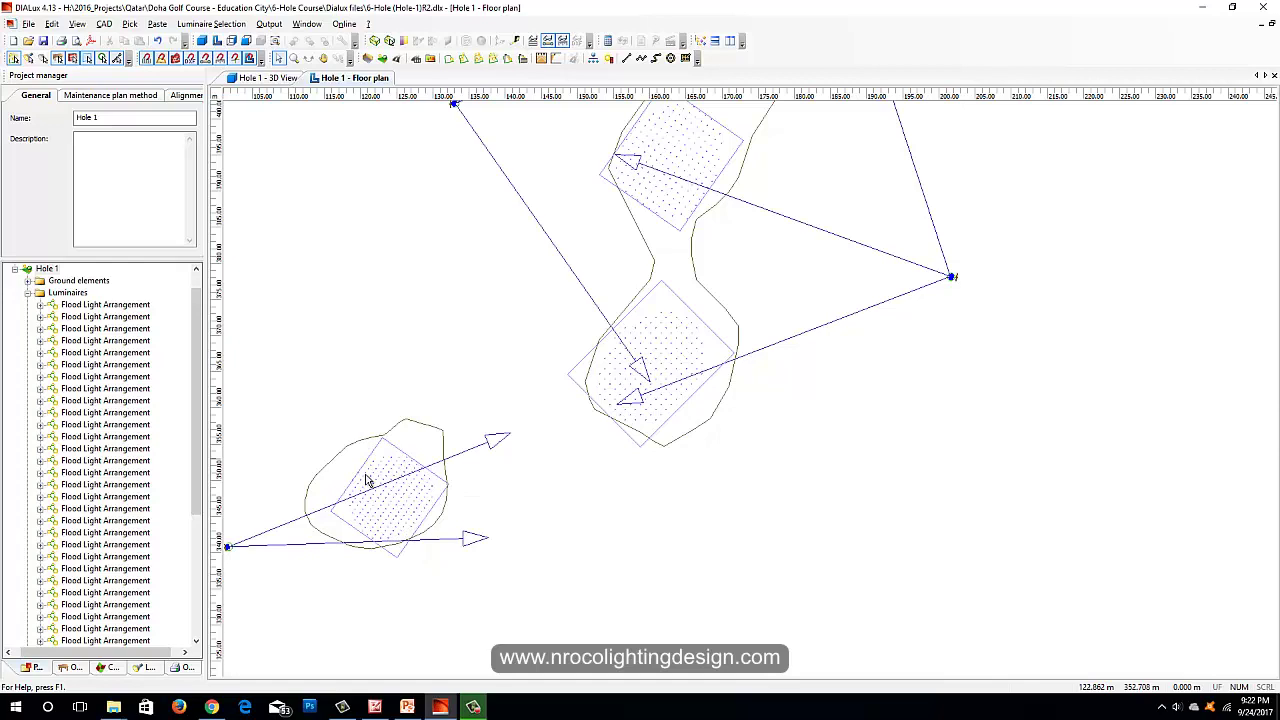
{"action": "middle_click_drag", "start_coordinate": [620, 322], "coordinate": [628, 391]}
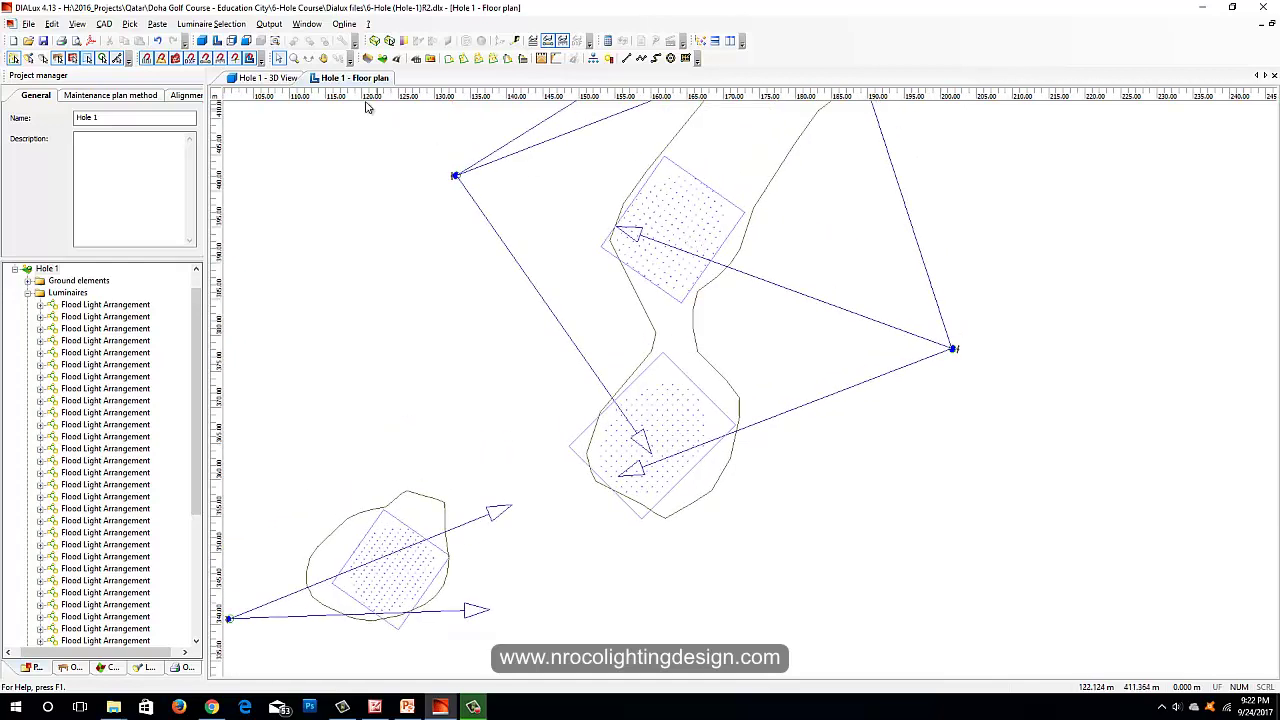
{"action": "left_click", "coordinate": [262, 78]}
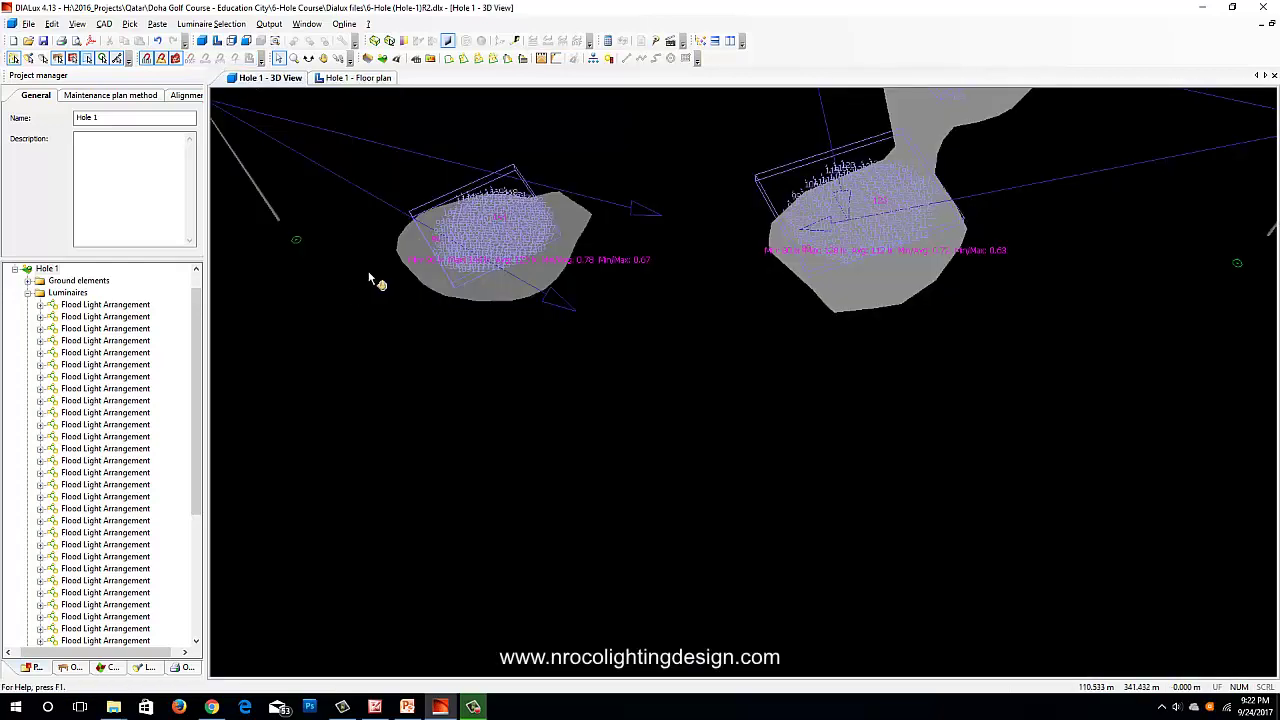
{"action": "left_click_drag", "start_coordinate": [375, 282], "coordinate": [424, 343]}
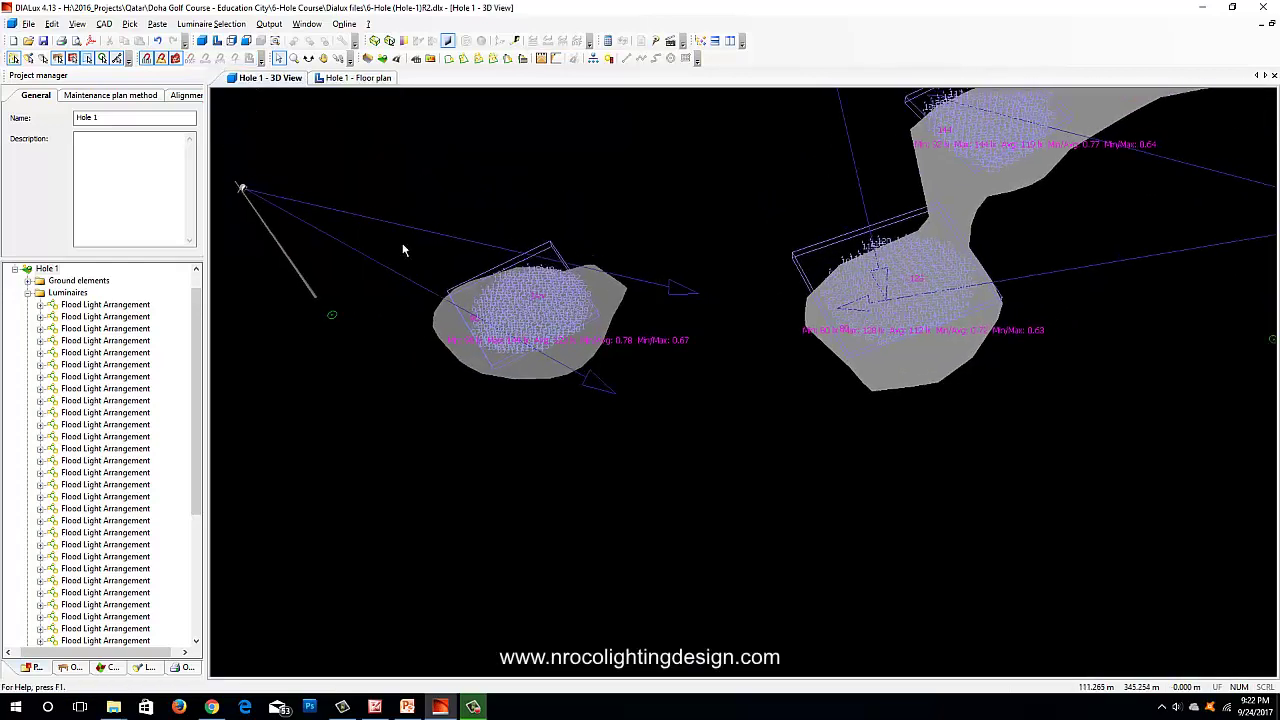
{"action": "left_click", "coordinate": [346, 80]}
{"action": "middle_click_drag", "start_coordinate": [374, 570], "coordinate": [430, 512]}
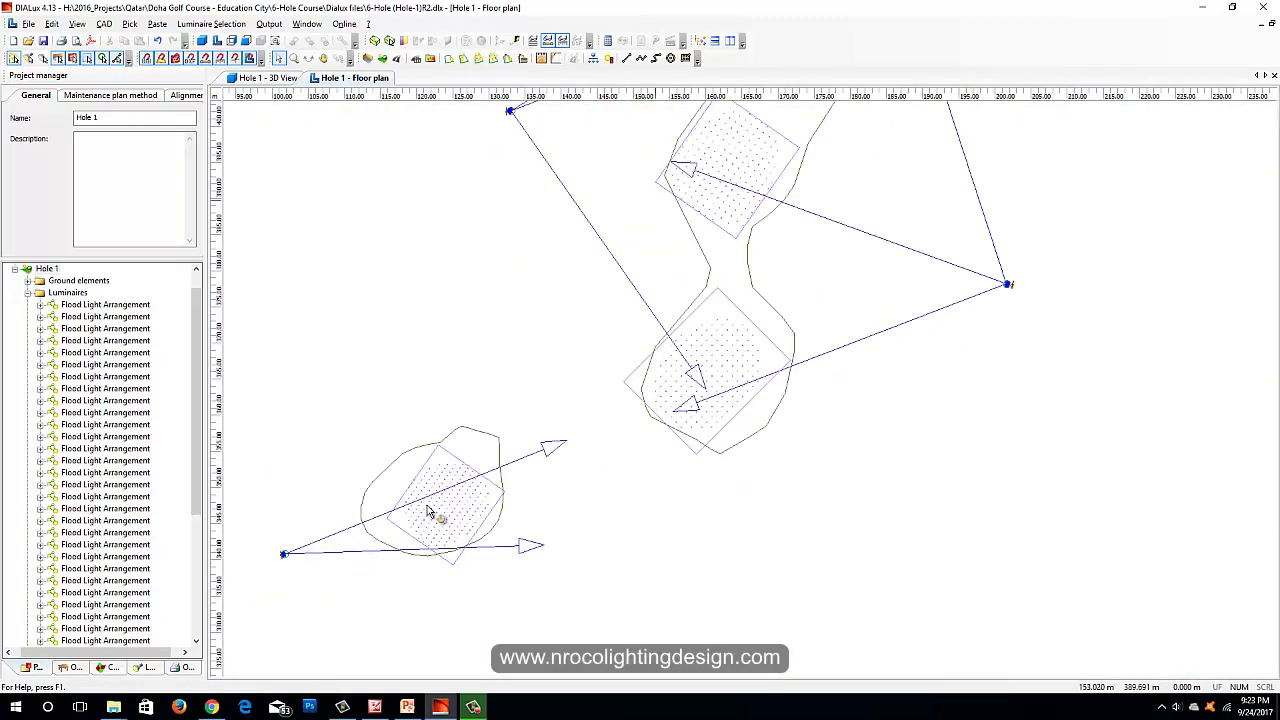
Select the Tee-1 calculation grid in the floor plan, inspect its illuminance values up close and delete it
{"action": "left_click", "coordinate": [467, 480]}
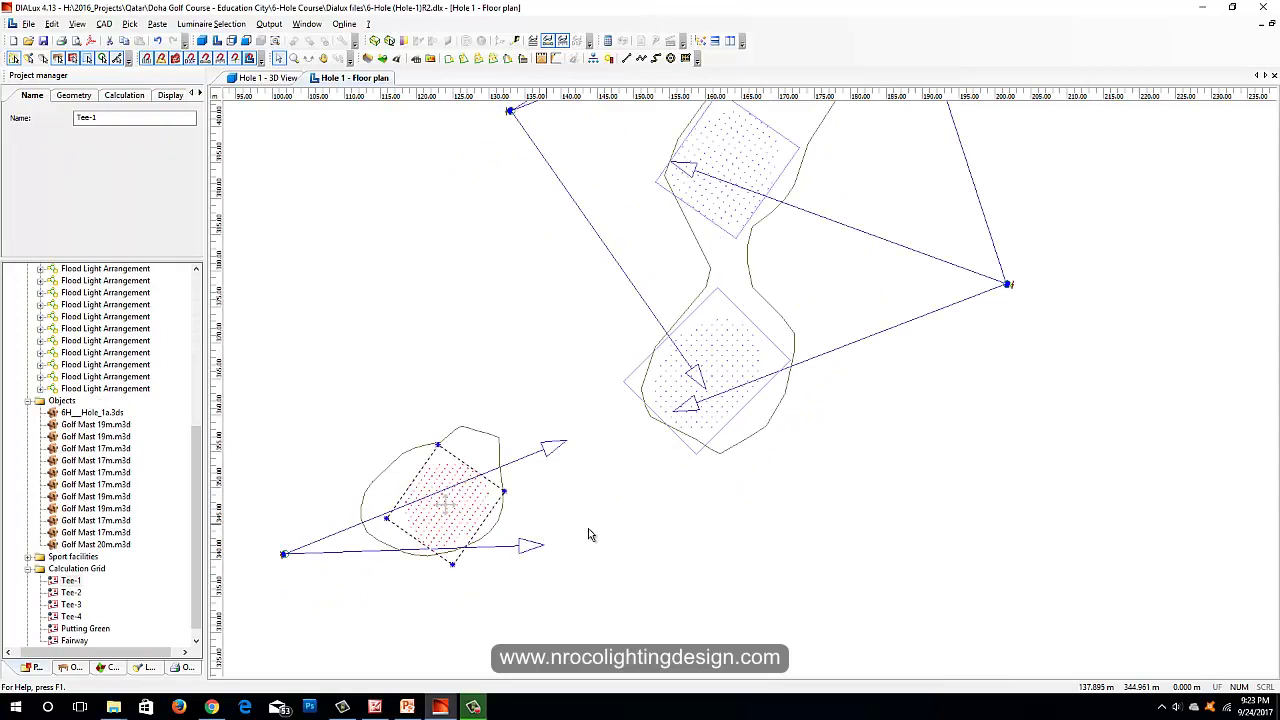
{"action": "left_click", "coordinate": [76, 23]}
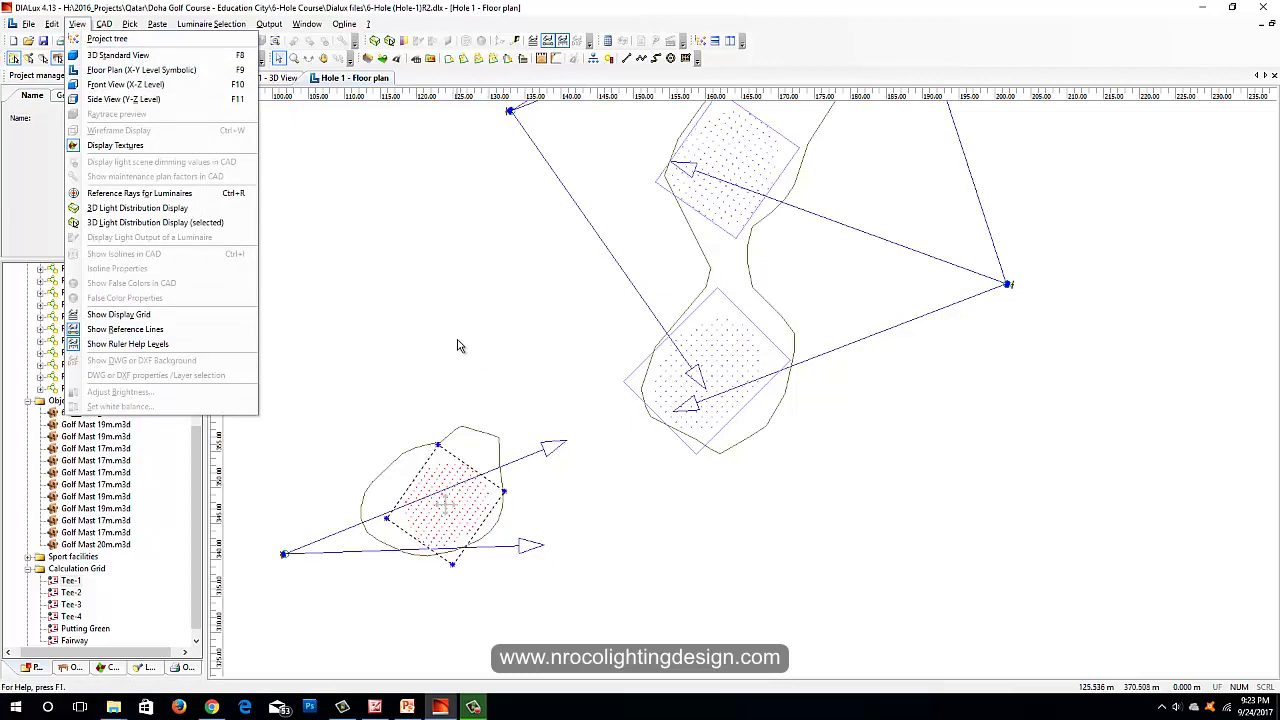
{"action": "left_click", "coordinate": [531, 330]}
{"action": "scroll", "coordinate": [540, 325], "scroll_direction": "up", "scroll_amount": 3}
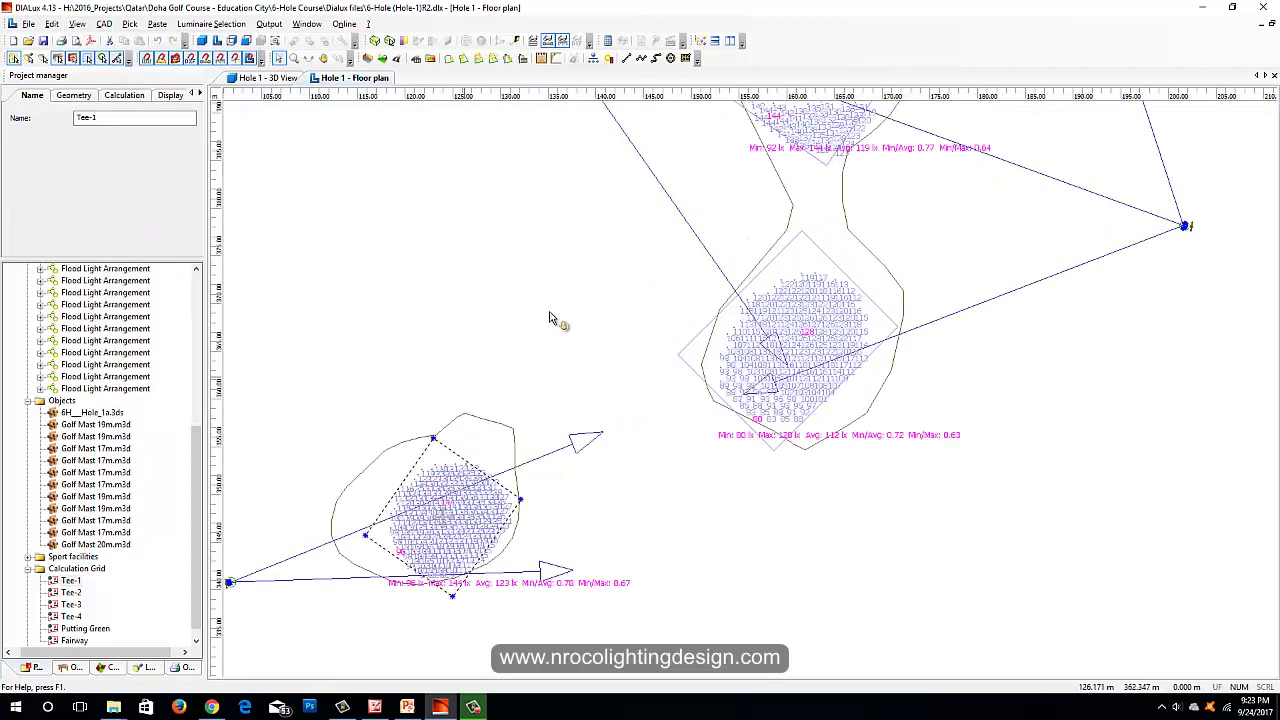
{"action": "middle_click_drag", "start_coordinate": [487, 570], "coordinate": [572, 504]}
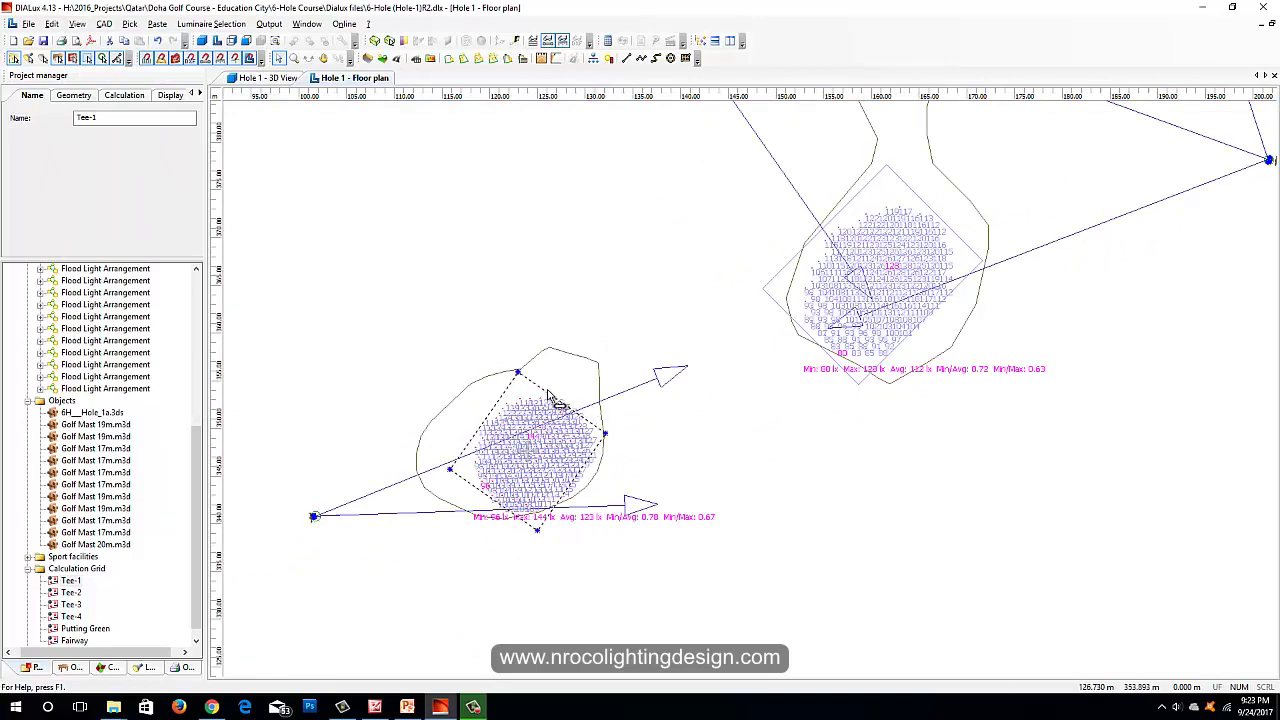
{"action": "scroll", "coordinate": [540, 440], "scroll_direction": "up", "scroll_amount": 1}
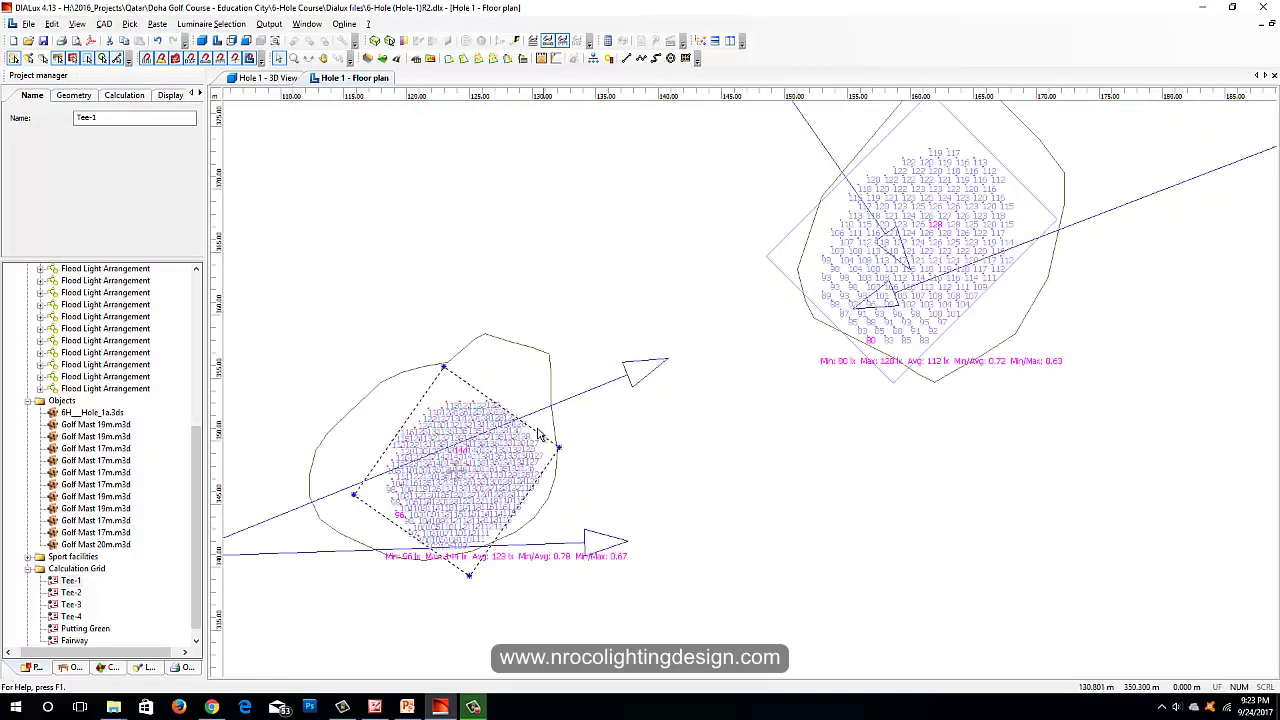
{"action": "middle_click_drag", "start_coordinate": [505, 470], "coordinate": [574, 426]}
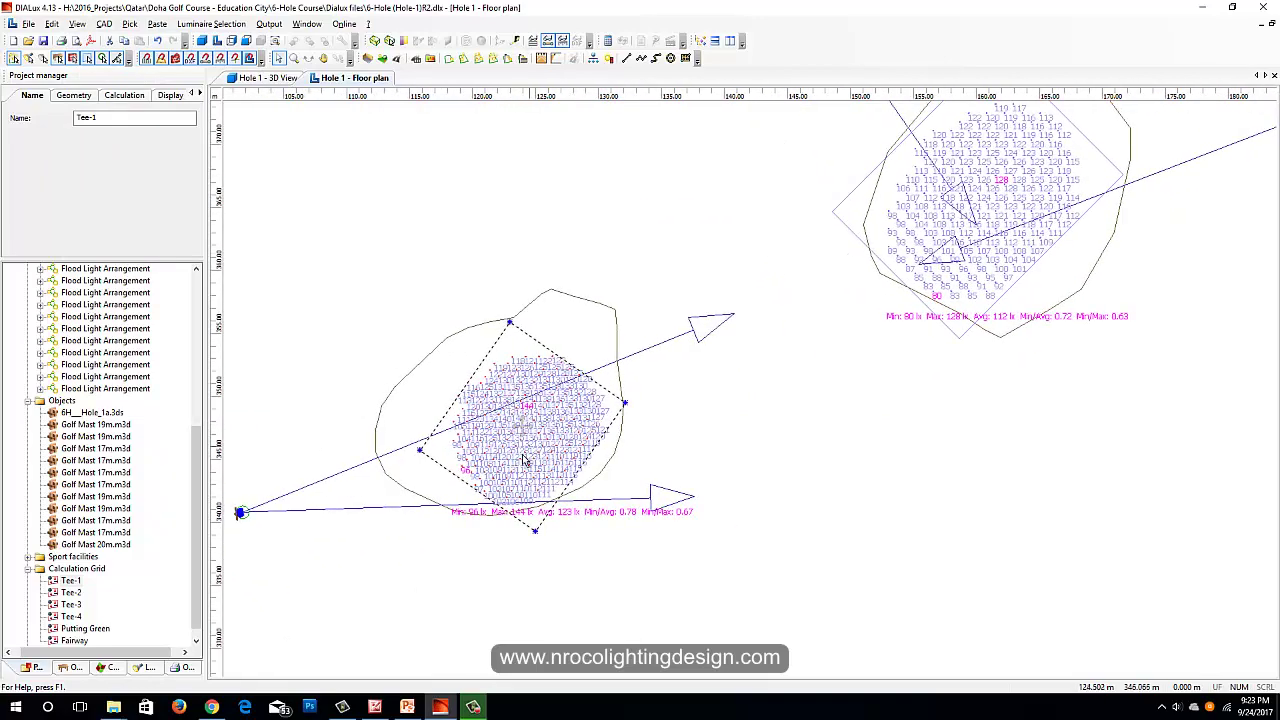
{"action": "scroll", "coordinate": [524, 460], "scroll_direction": "up", "scroll_amount": 2}
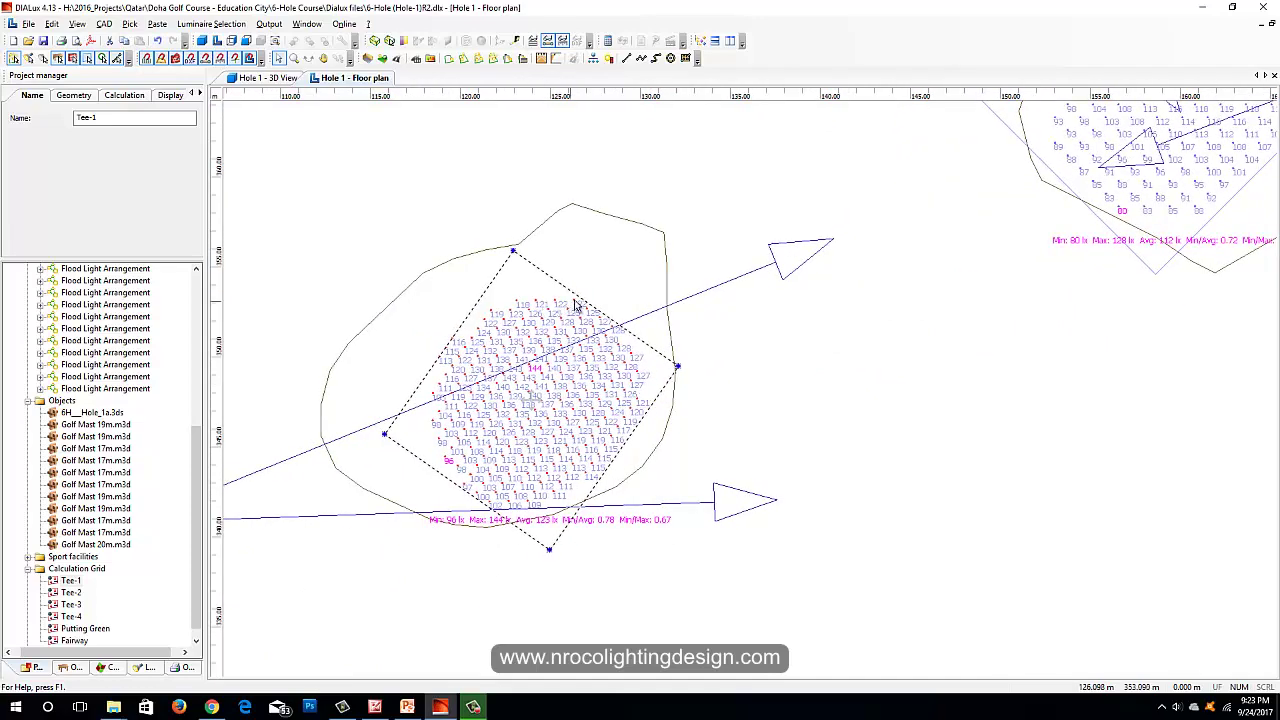
{"action": "key", "text": "Delete"}
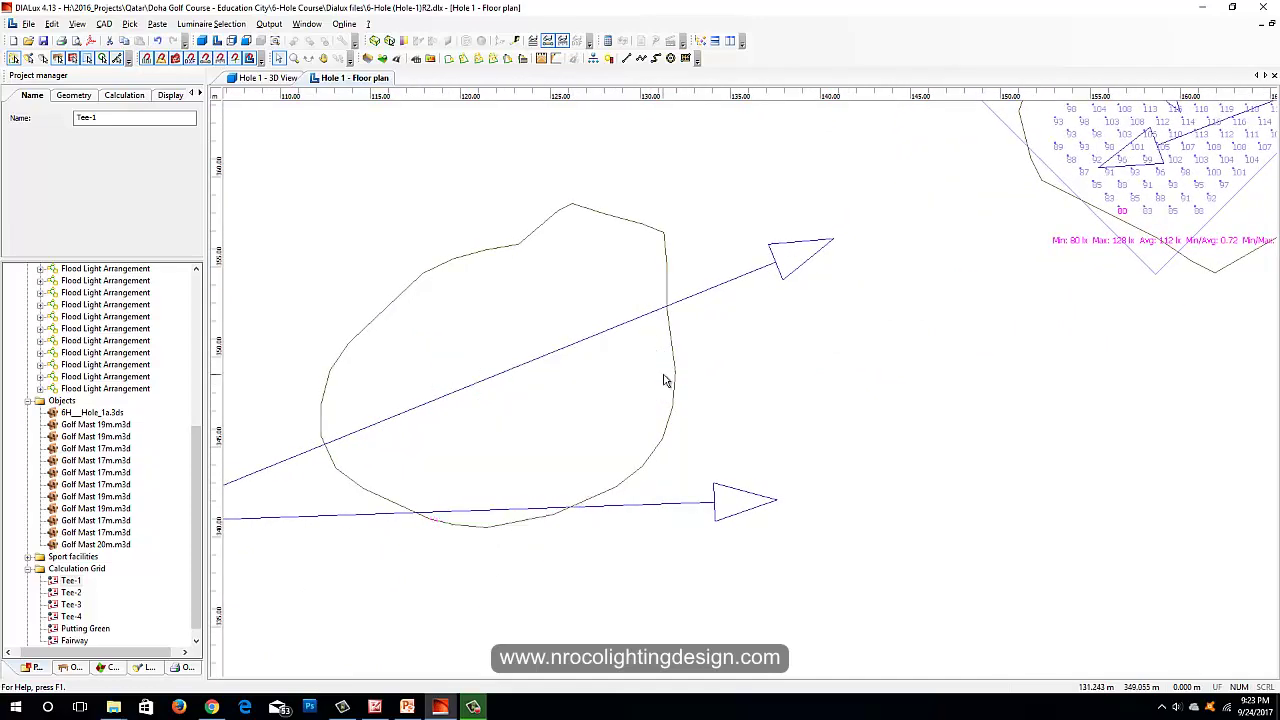
Place a new rectangular calculation grid, 5 m by 5 m, inside the outline of the first tee
{"action": "left_click", "coordinate": [72, 667]}
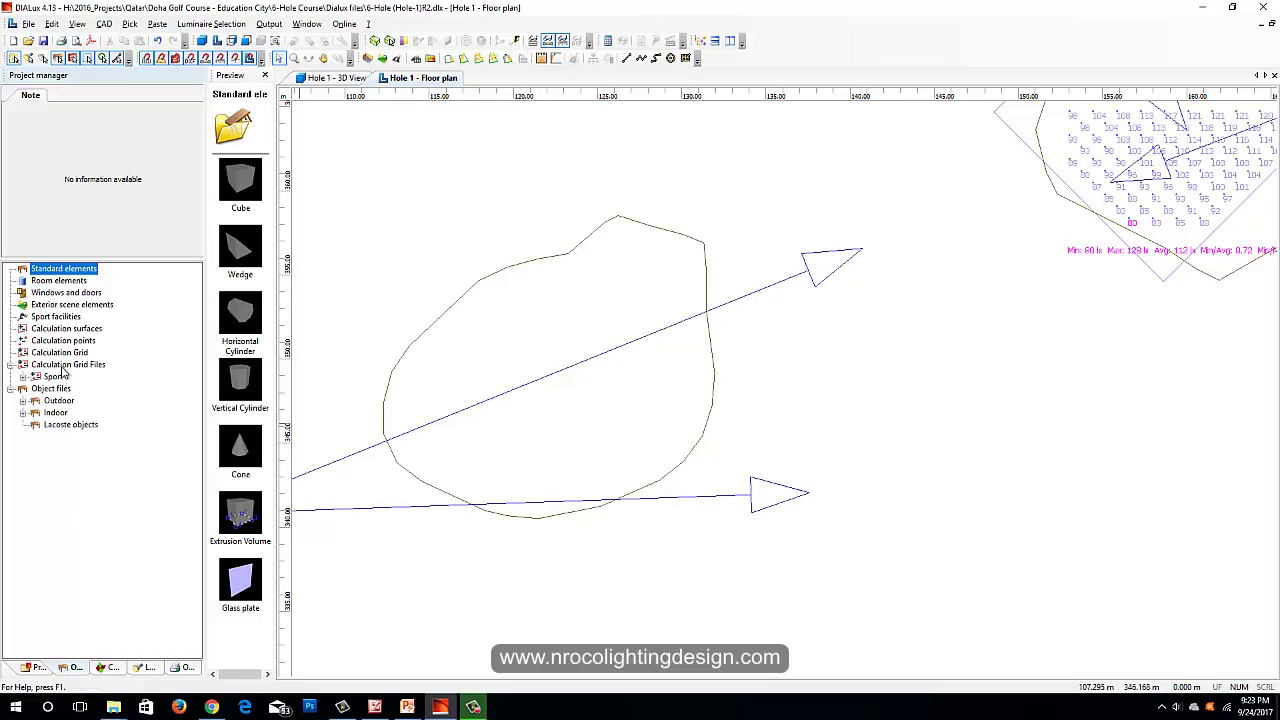
{"action": "left_click", "coordinate": [58, 331]}
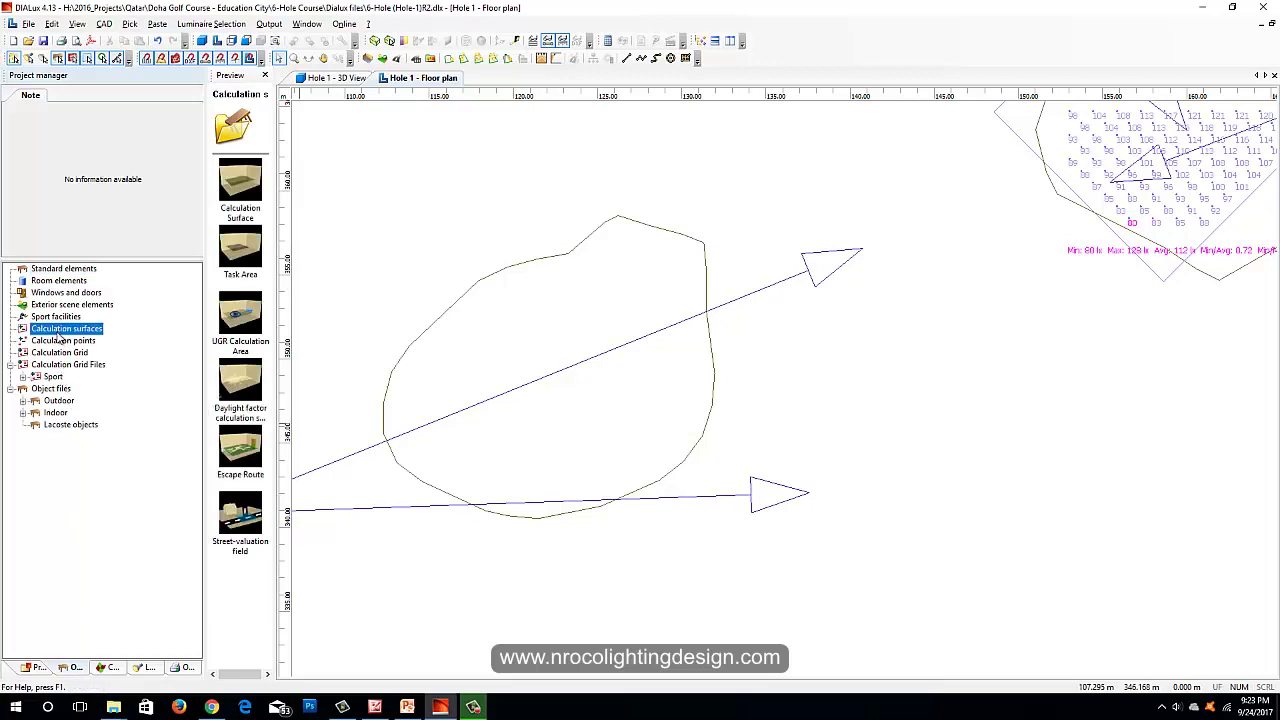
{"action": "left_click", "coordinate": [60, 354]}
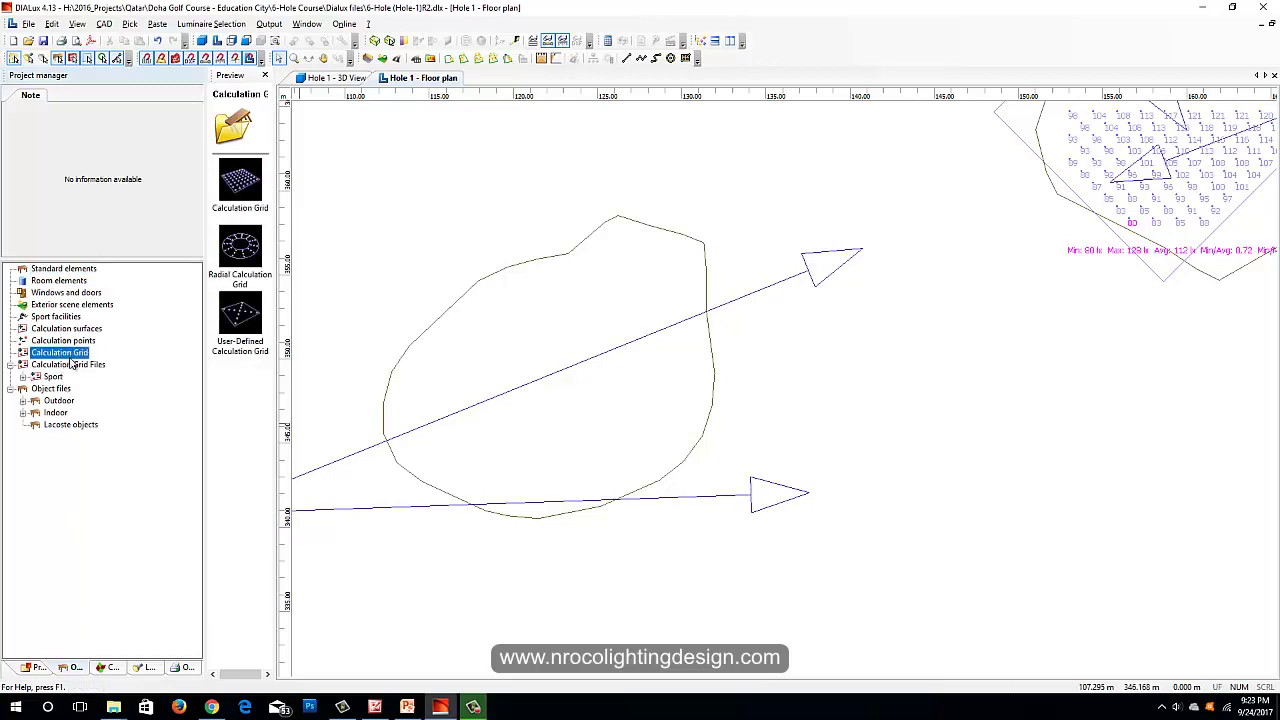
{"action": "left_click", "coordinate": [233, 190]}
{"action": "left_click_drag", "start_coordinate": [233, 190], "coordinate": [605, 413]}
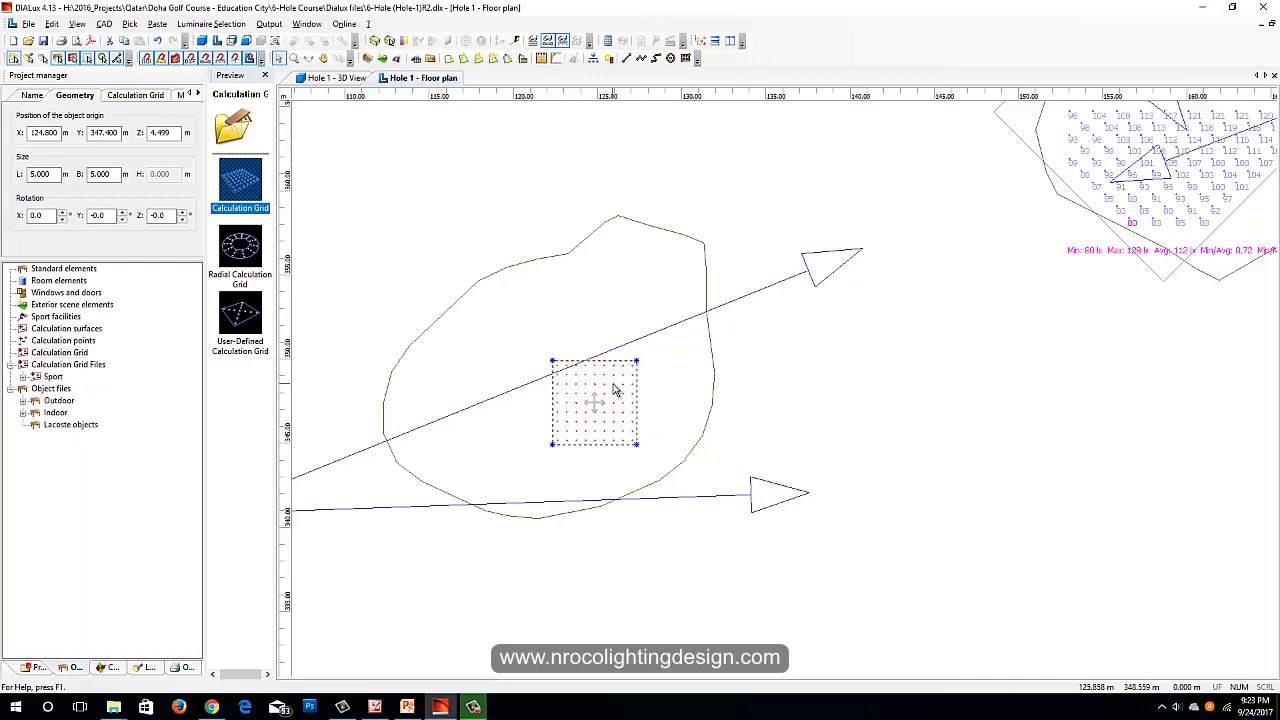
Rotate the new calculation grid on the tee and set its Z rotation to 90°
{"action": "right_click", "coordinate": [615, 390]}
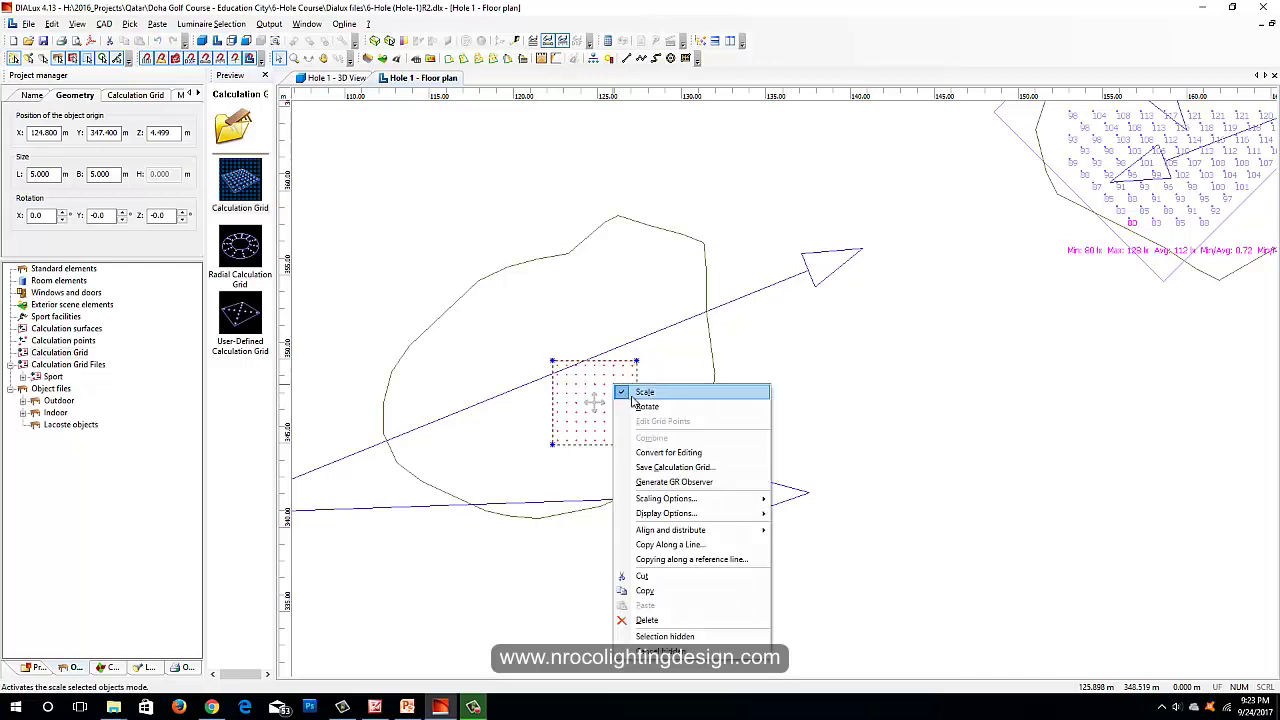
{"action": "left_click", "coordinate": [648, 405]}
{"action": "left_click_drag", "start_coordinate": [650, 414], "coordinate": [618, 460]}
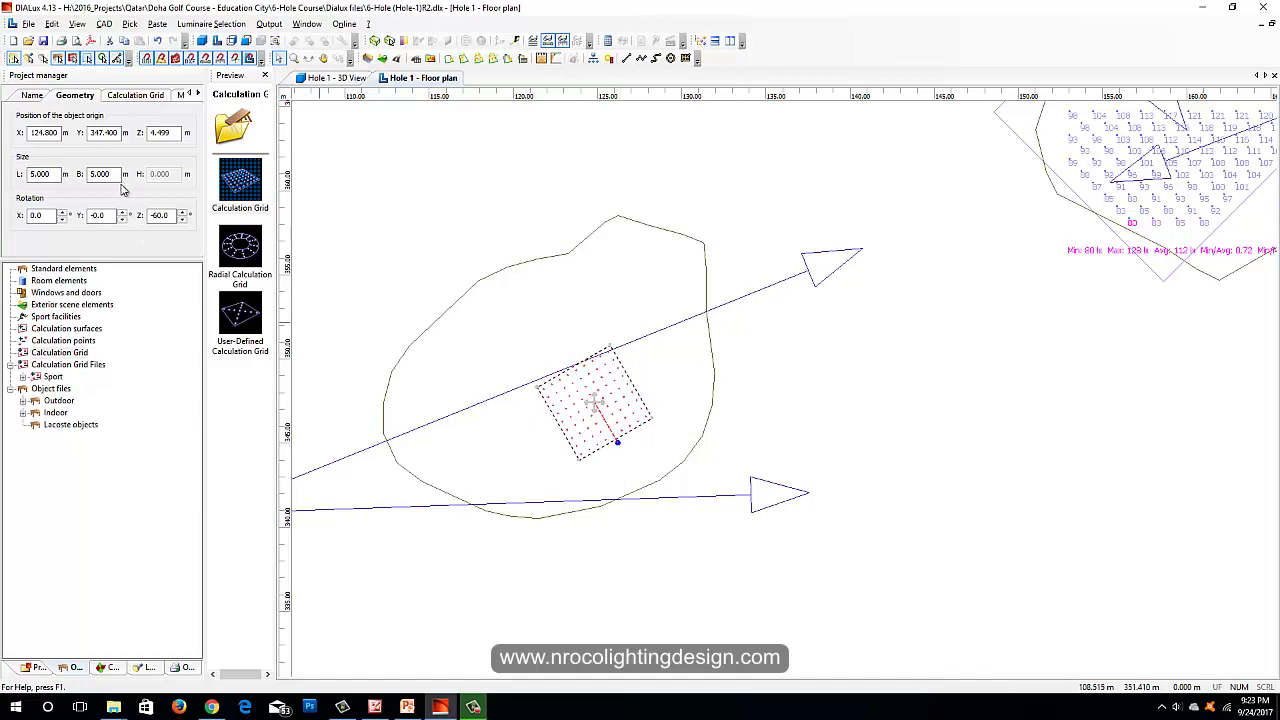
{"action": "left_click_drag", "start_coordinate": [171, 217], "coordinate": [132, 178]}
{"action": "type", "text": "90"}
{"action": "key", "text": "Return"}
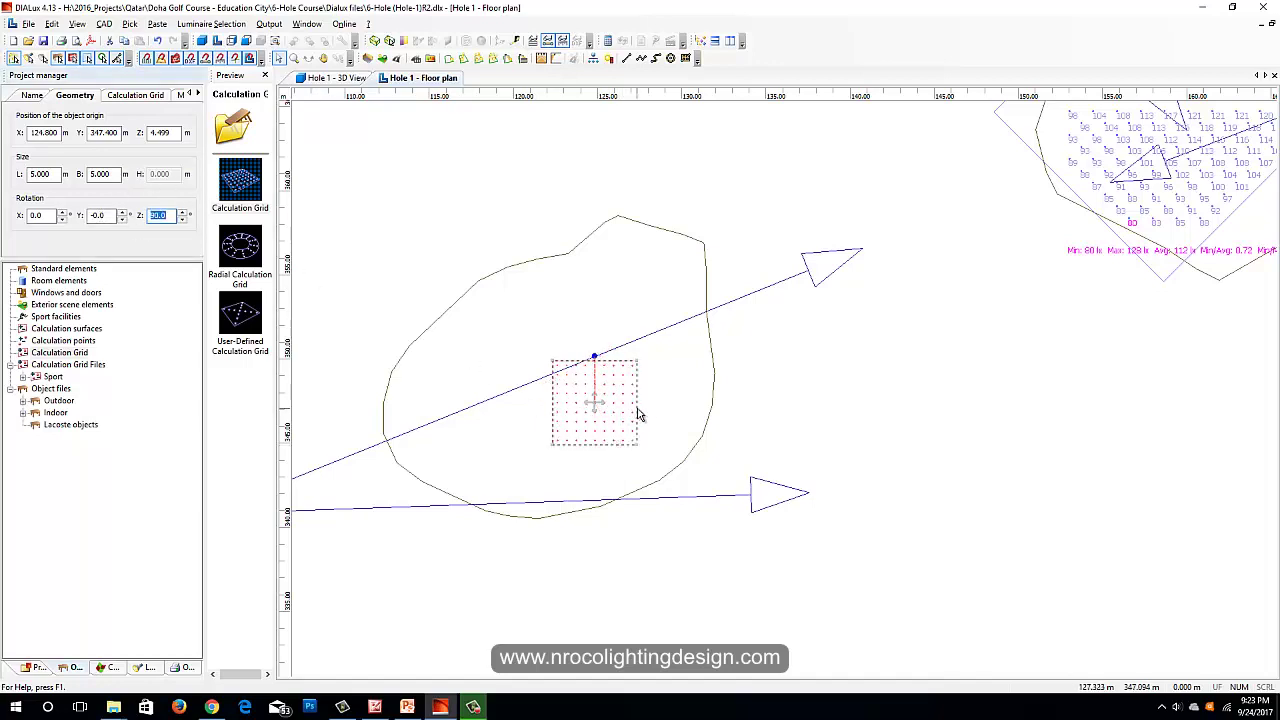
Rename the new calculation grid as Tee
{"action": "left_click", "coordinate": [29, 95]}
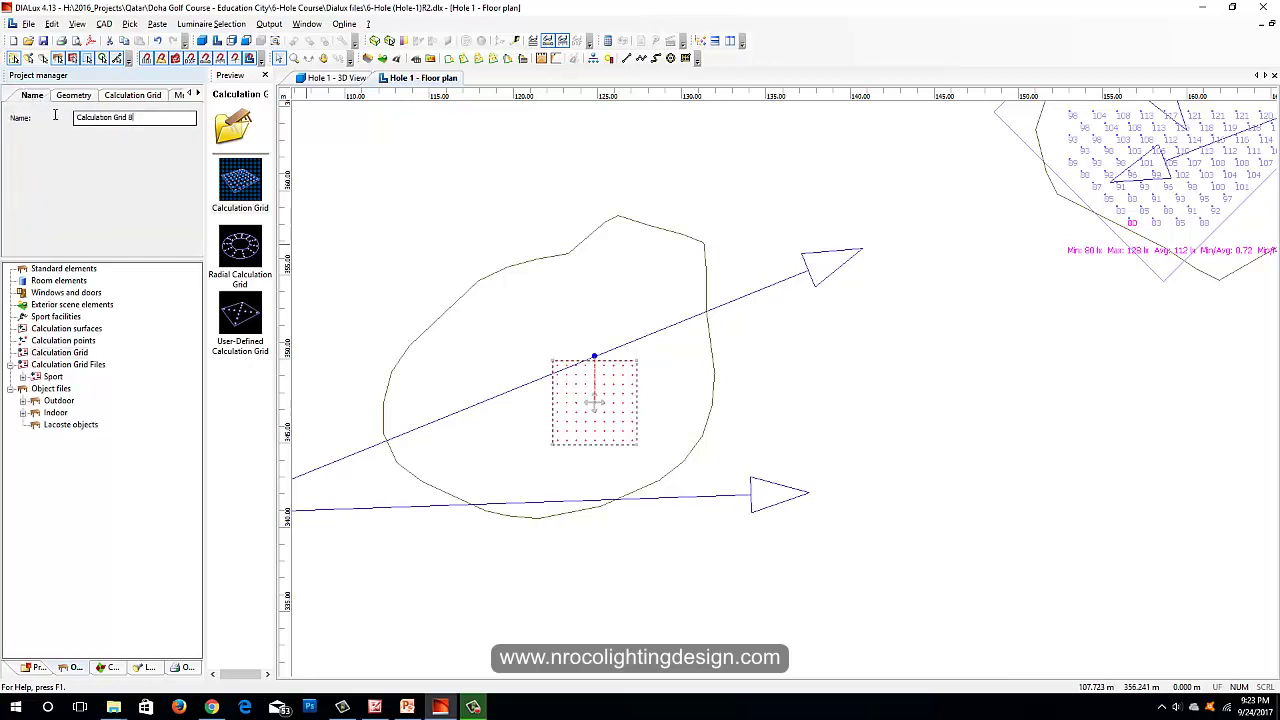
{"action": "type", "text": "1"}
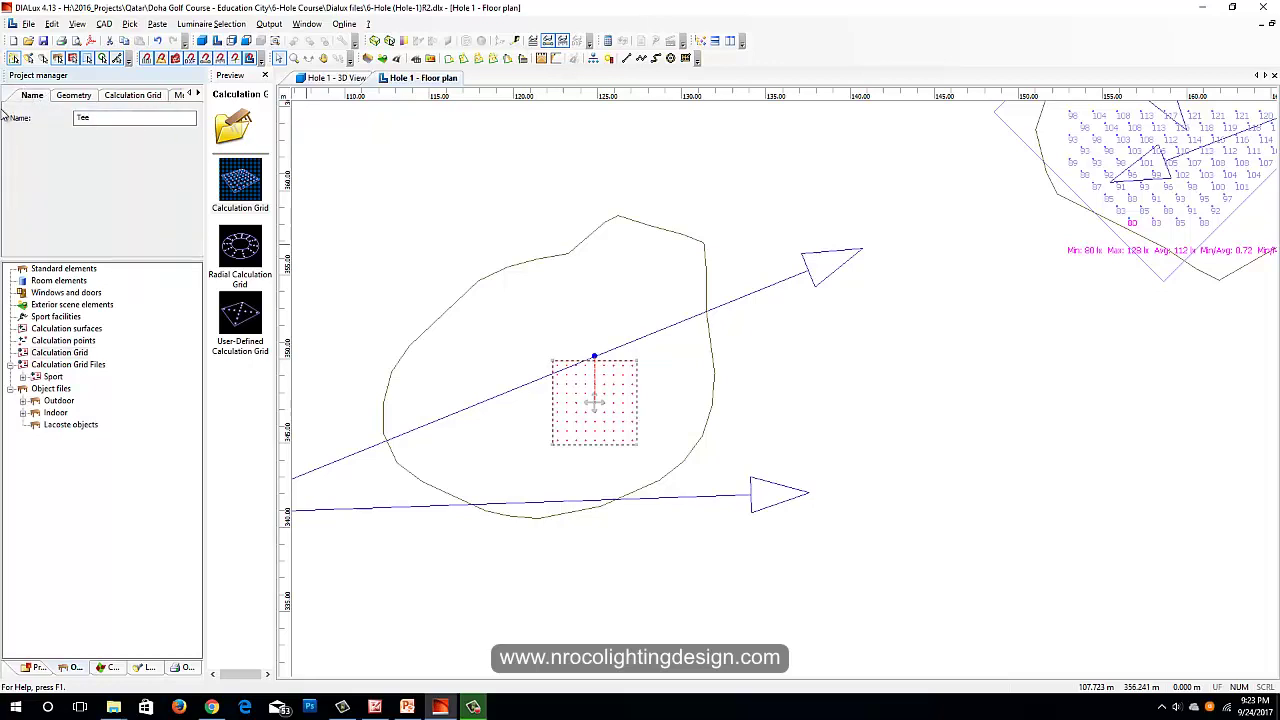
{"action": "key", "text": "Return"}
Define the grid's calculation points by distance, with 1 m spacing in both X and Y
{"action": "left_click", "coordinate": [74, 96]}
{"action": "left_click", "coordinate": [135, 96]}
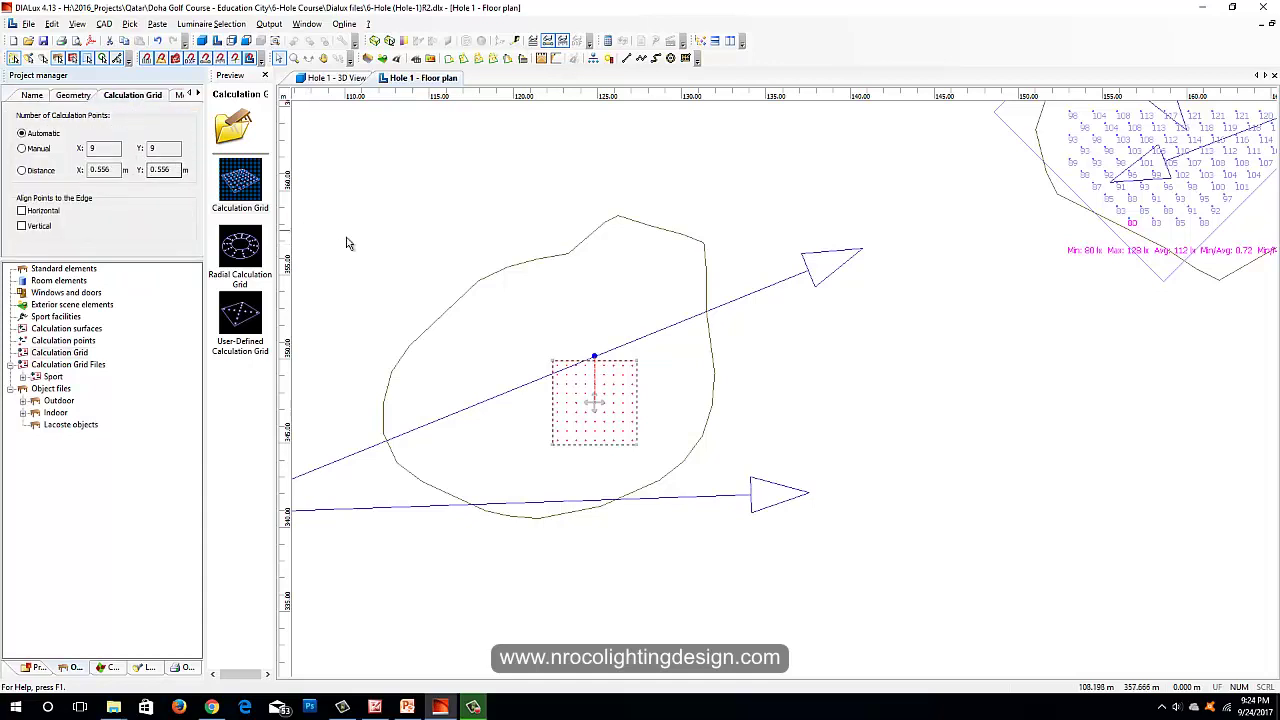
{"action": "left_click", "coordinate": [22, 171]}
{"action": "left_click_drag", "start_coordinate": [115, 170], "coordinate": [75, 176]}
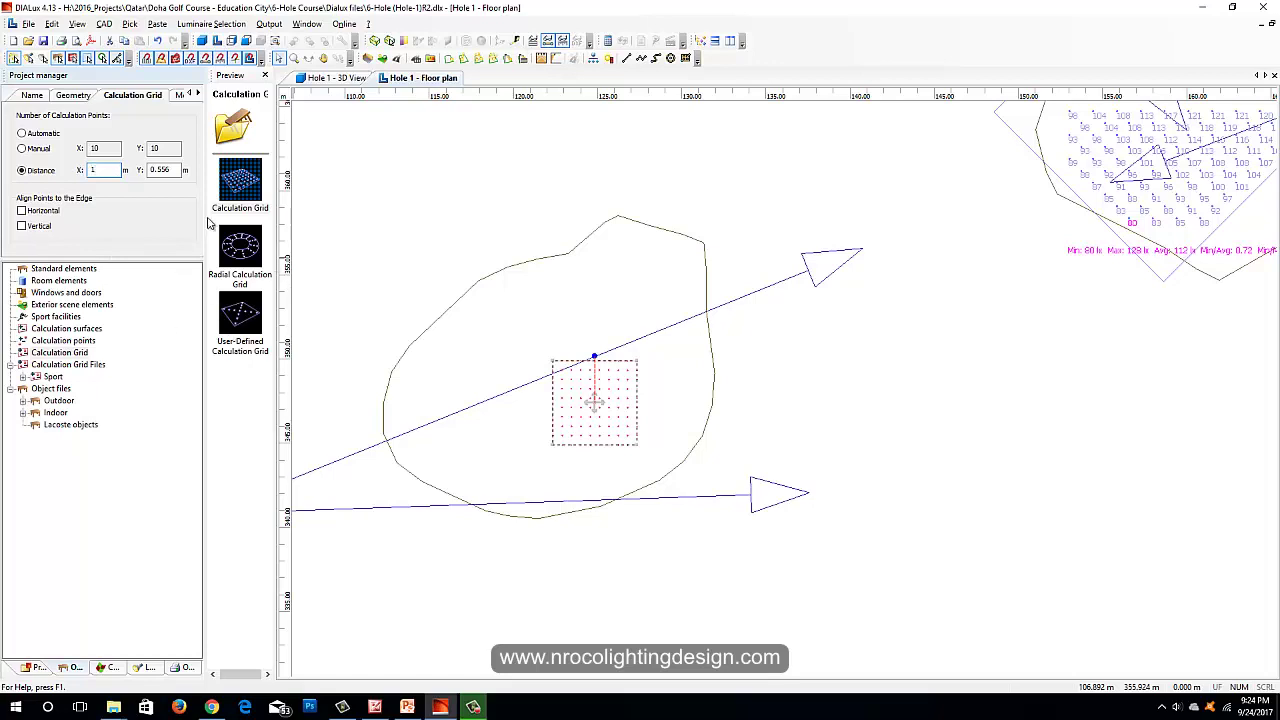
{"action": "left_click", "coordinate": [178, 172]}
{"action": "type", "text": "1"}
{"action": "key", "text": "Tab"}
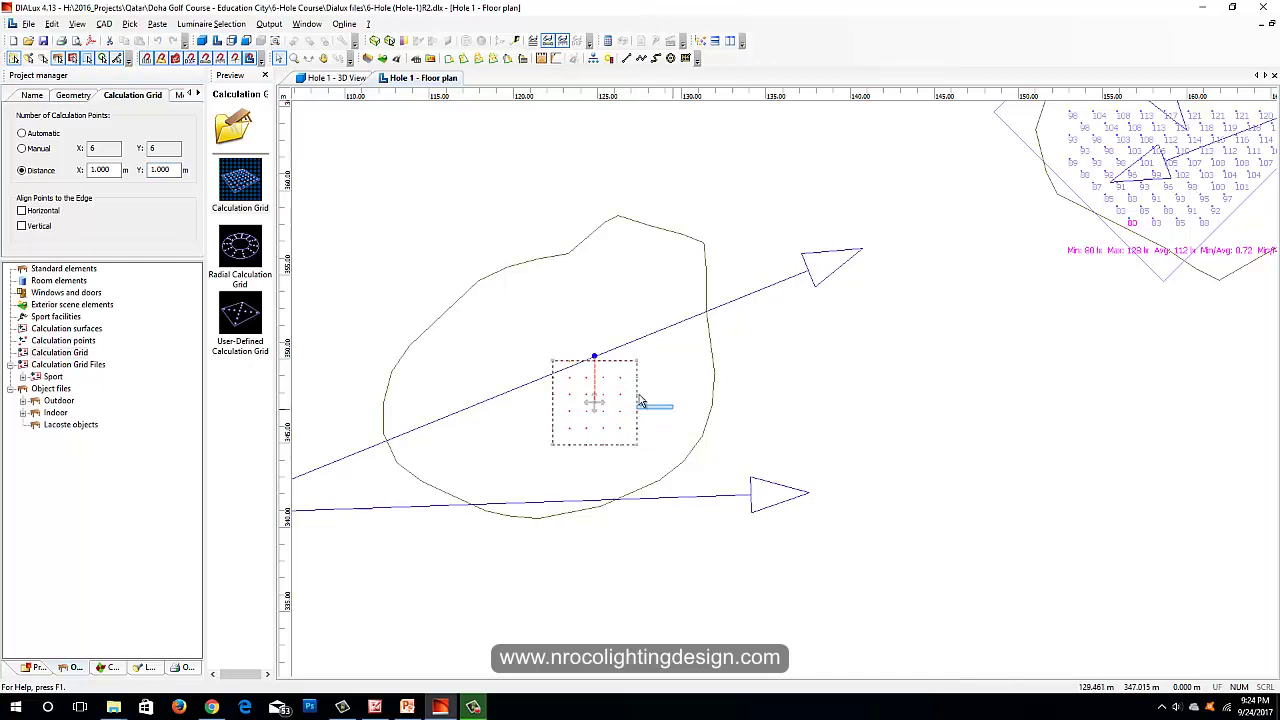
Stretch the calculation grid's edges outward to cover the whole tee outline, about 17.4 m by 19.5 m
{"action": "left_click", "coordinate": [627, 401]}
{"action": "left_click", "coordinate": [627, 381]}
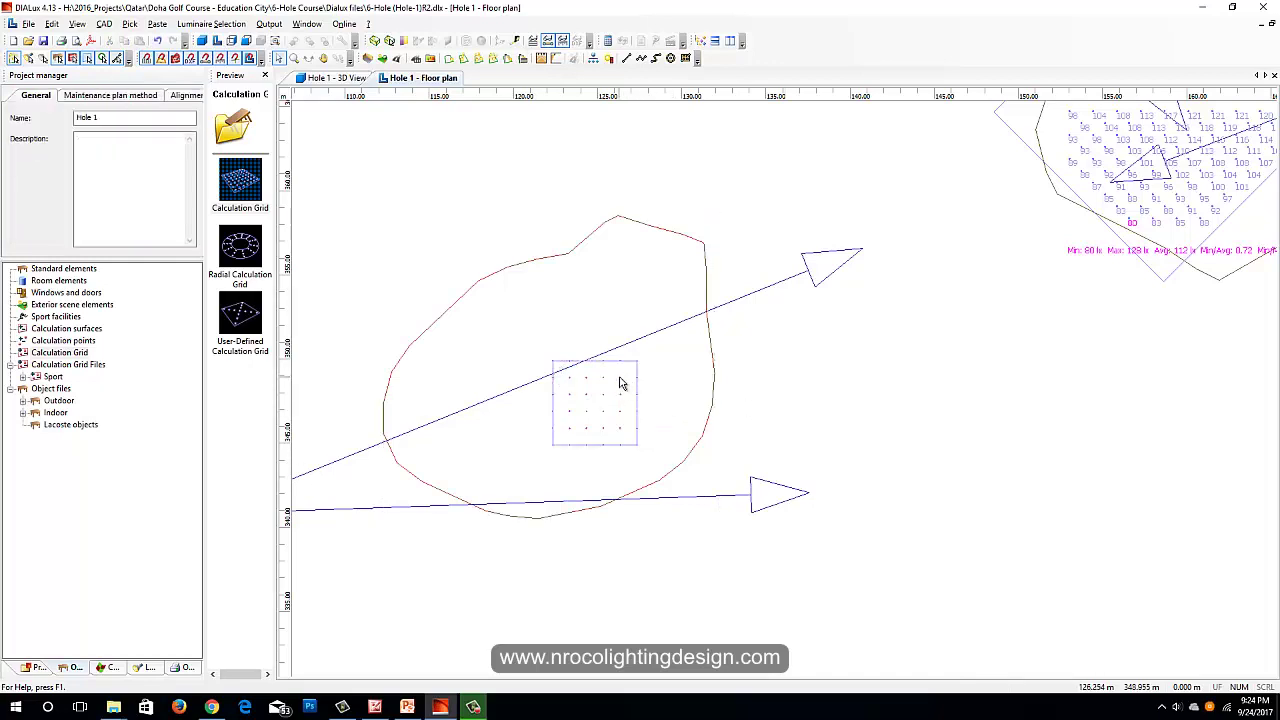
{"action": "left_click", "coordinate": [620, 383]}
{"action": "left_click_drag", "start_coordinate": [618, 361], "coordinate": [600, 310]}
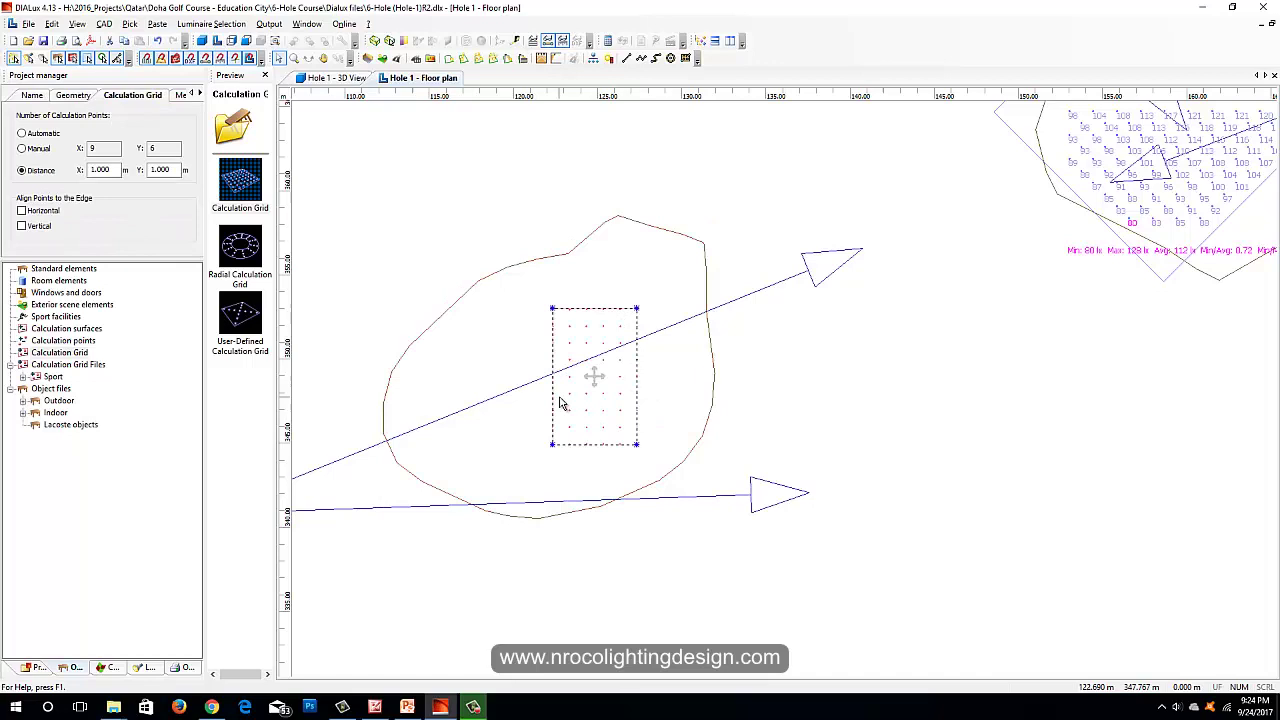
{"action": "left_click_drag", "start_coordinate": [553, 404], "coordinate": [490, 405]}
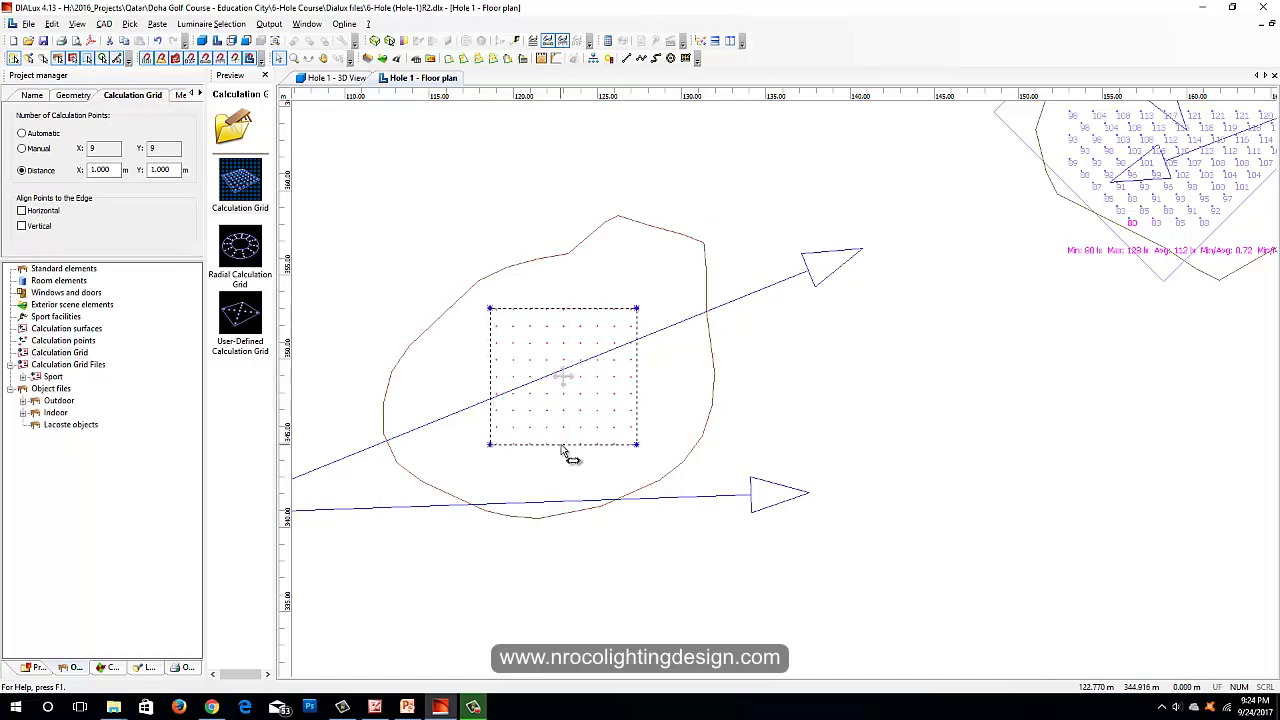
{"action": "left_click_drag", "start_coordinate": [568, 455], "coordinate": [571, 491]}
{"action": "left_click_drag", "start_coordinate": [645, 418], "coordinate": [684, 420]}
{"action": "left_click_drag", "start_coordinate": [488, 423], "coordinate": [464, 420]}
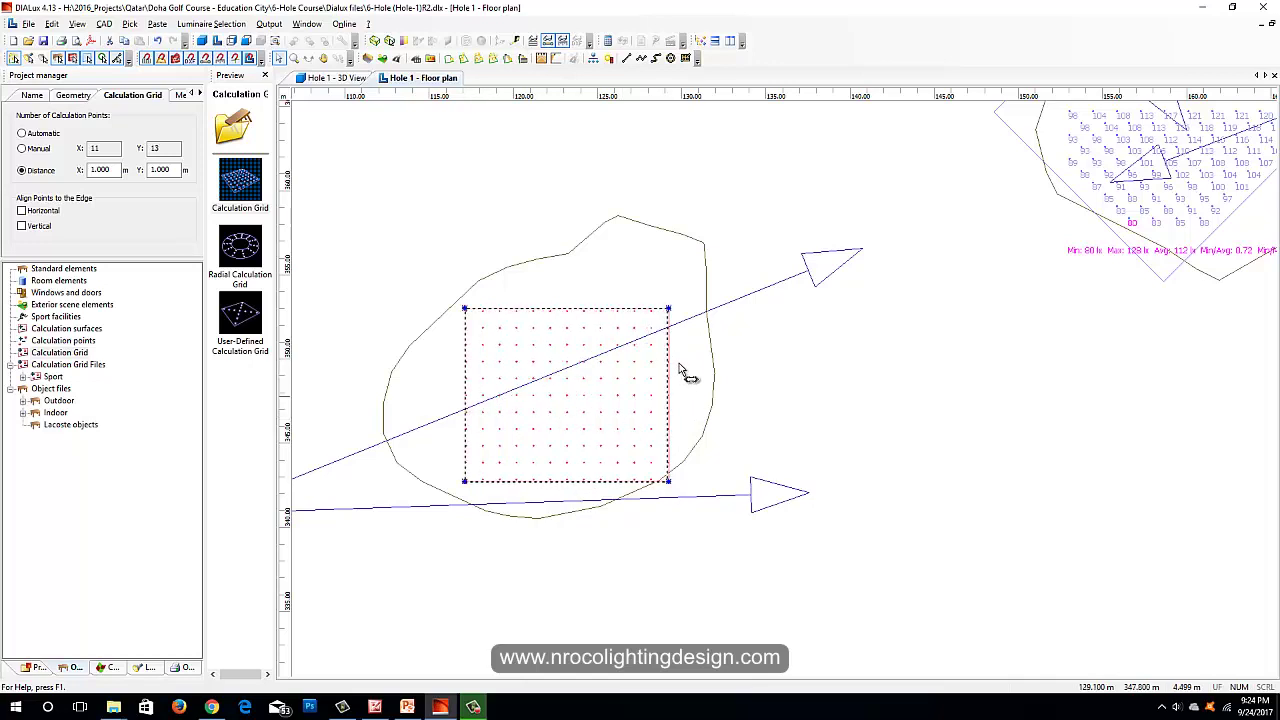
{"action": "left_click_drag", "start_coordinate": [680, 370], "coordinate": [692, 370]}
{"action": "left_click_drag", "start_coordinate": [609, 312], "coordinate": [609, 289]}
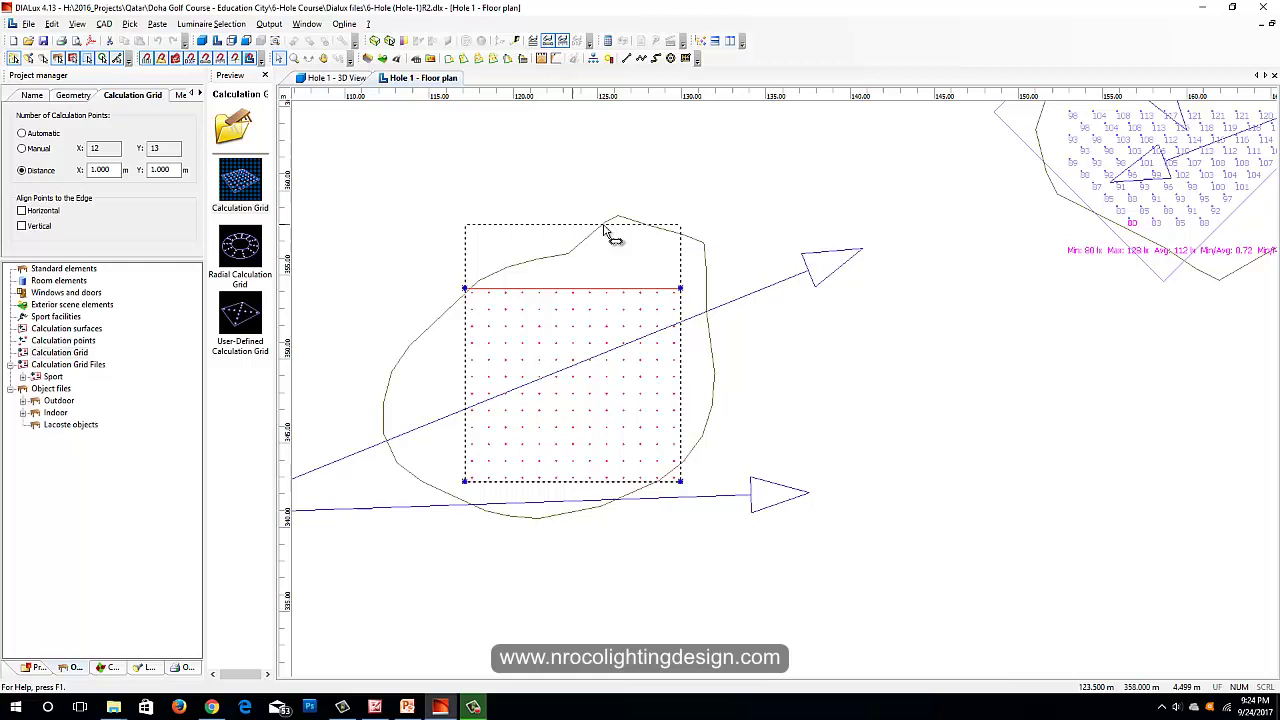
{"action": "left_click_drag", "start_coordinate": [683, 364], "coordinate": [712, 370]}
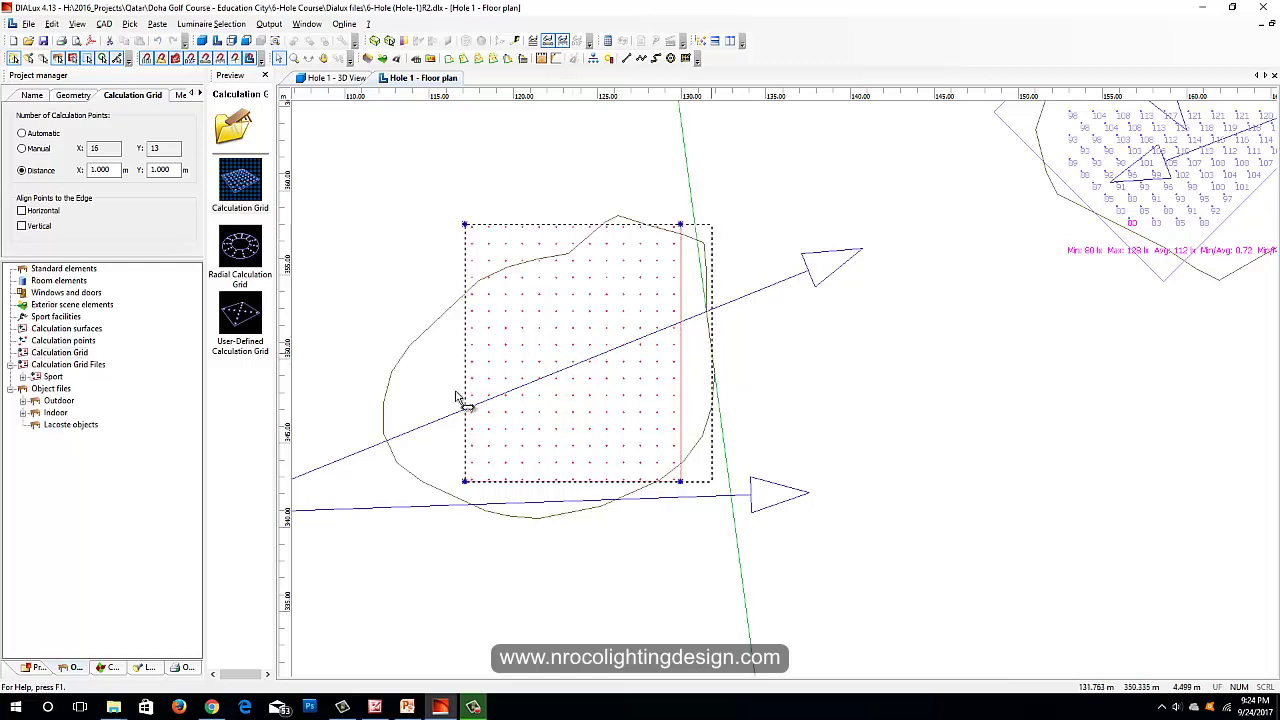
{"action": "left_click_drag", "start_coordinate": [462, 398], "coordinate": [384, 395]}
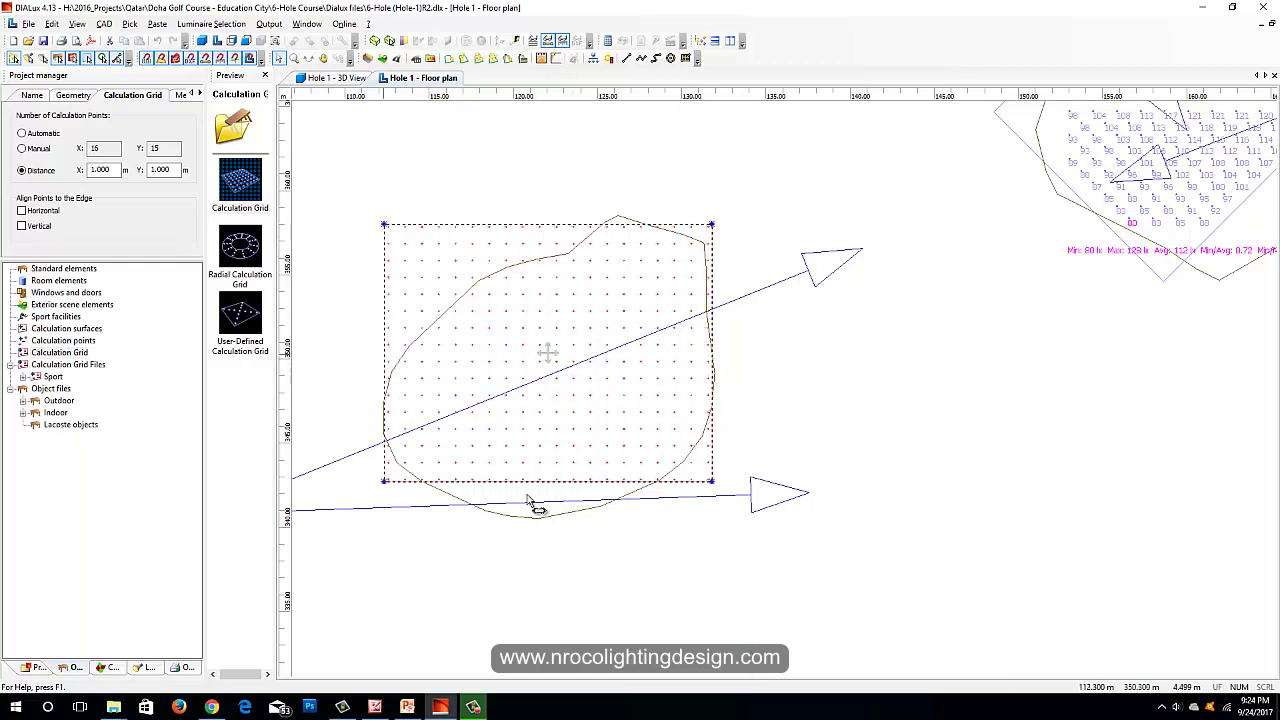
{"action": "left_click_drag", "start_coordinate": [530, 498], "coordinate": [571, 516]}
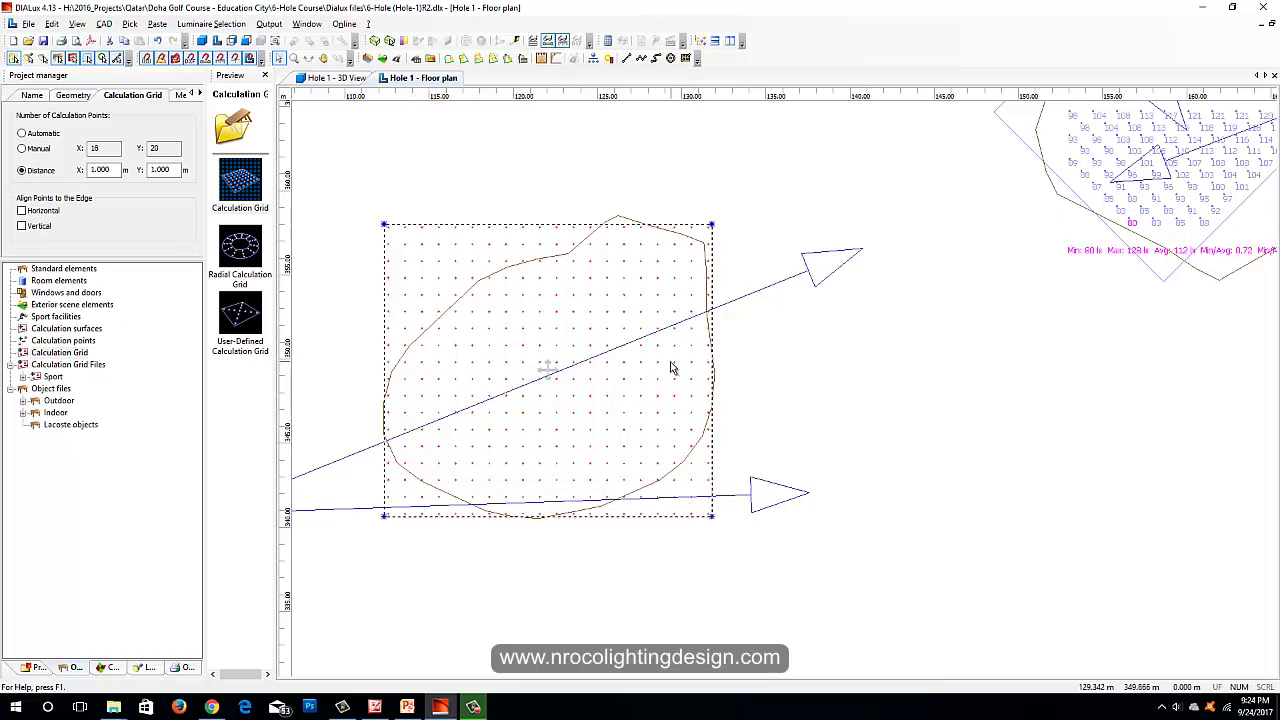
Convert the calculation grid for editing and start editing its individual grid points
{"action": "right_click", "coordinate": [538, 248]}
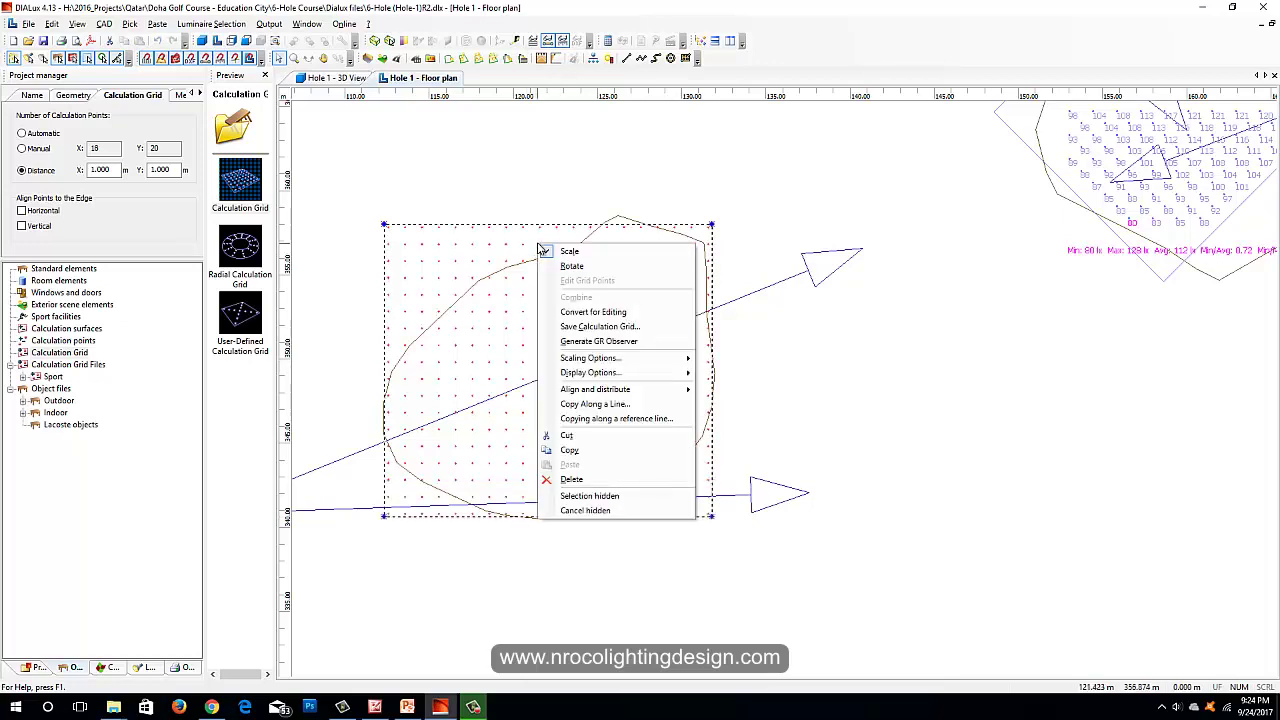
{"action": "left_click", "coordinate": [581, 312]}
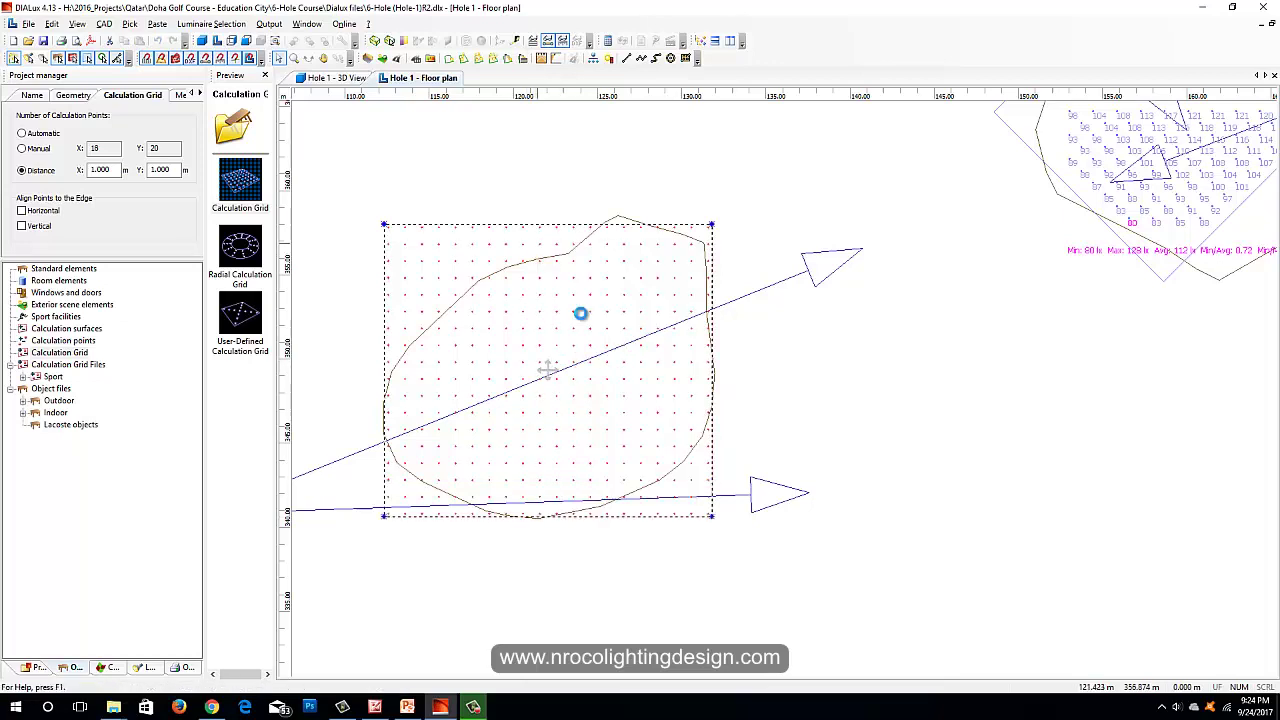
{"action": "right_click", "coordinate": [473, 249]}
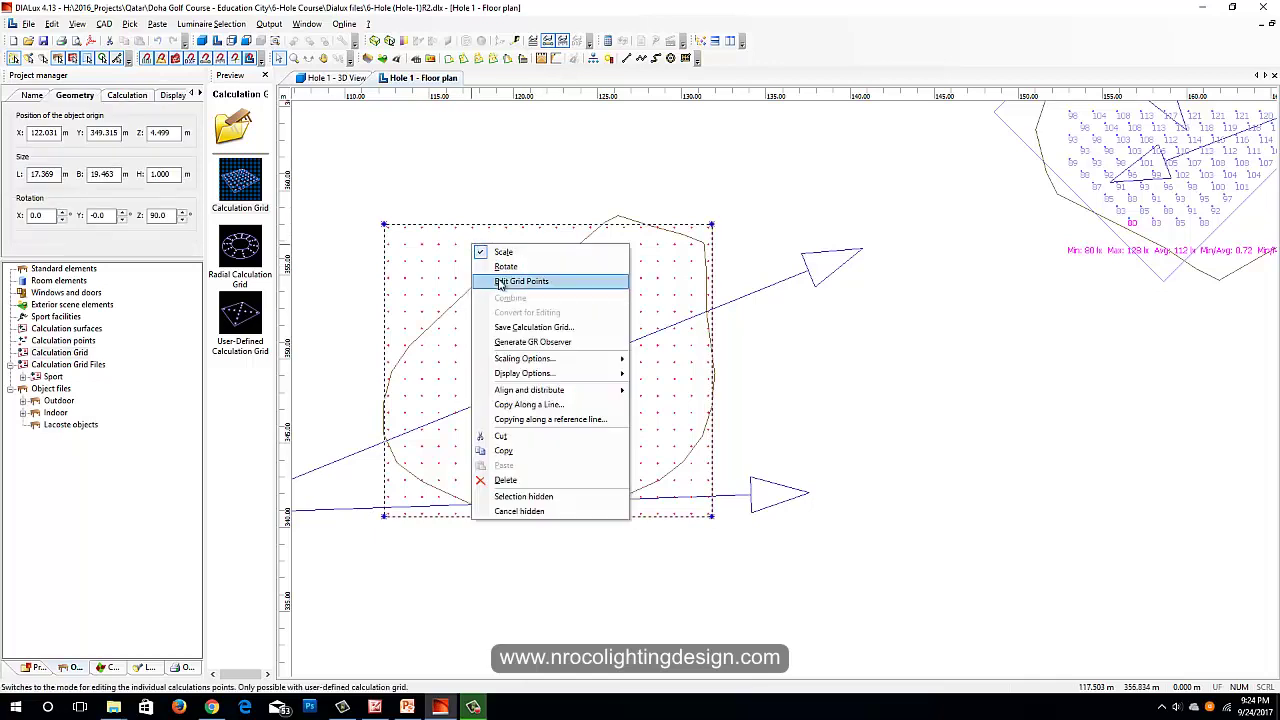
{"action": "left_click", "coordinate": [499, 281]}
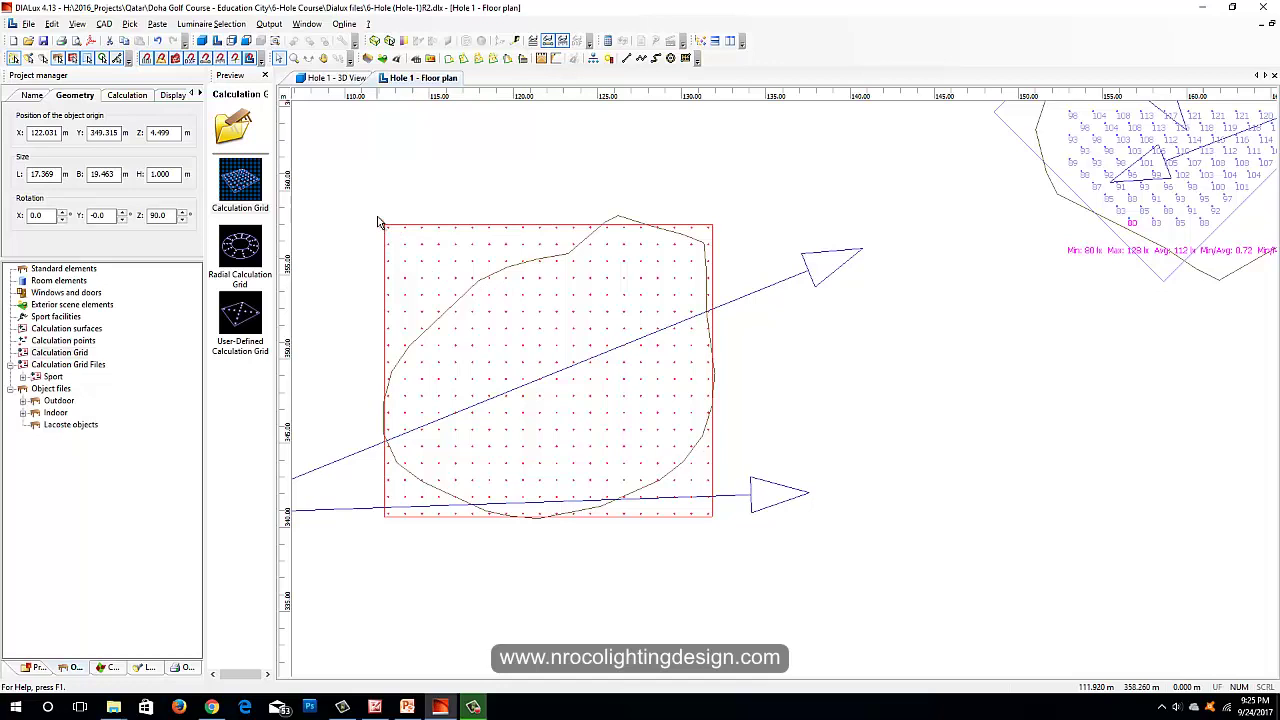
Delete the grid points outside the tee outline around the grid's upper-left corner
{"action": "left_click_drag", "start_coordinate": [363, 197], "coordinate": [456, 293]}
{"action": "key", "text": "Delete"}
{"action": "left_click_drag", "start_coordinate": [440, 192], "coordinate": [497, 262]}
{"action": "key", "text": "Delete"}
{"action": "left_click_drag", "start_coordinate": [488, 198], "coordinate": [534, 246]}
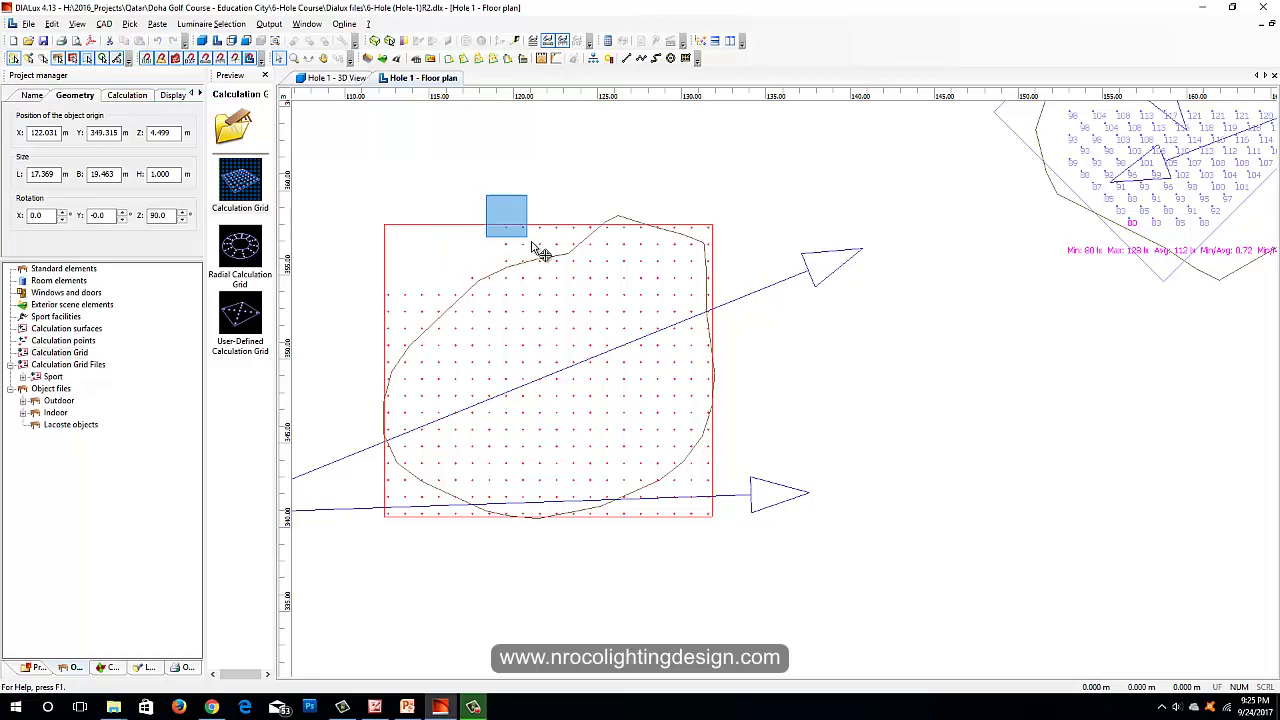
{"action": "key", "text": "Delete"}
{"action": "left_click_drag", "start_coordinate": [348, 270], "coordinate": [455, 345]}
{"action": "key", "text": "Delete"}
{"action": "left_click_drag", "start_coordinate": [385, 327], "coordinate": [409, 352]}
{"action": "key", "text": "Delete"}
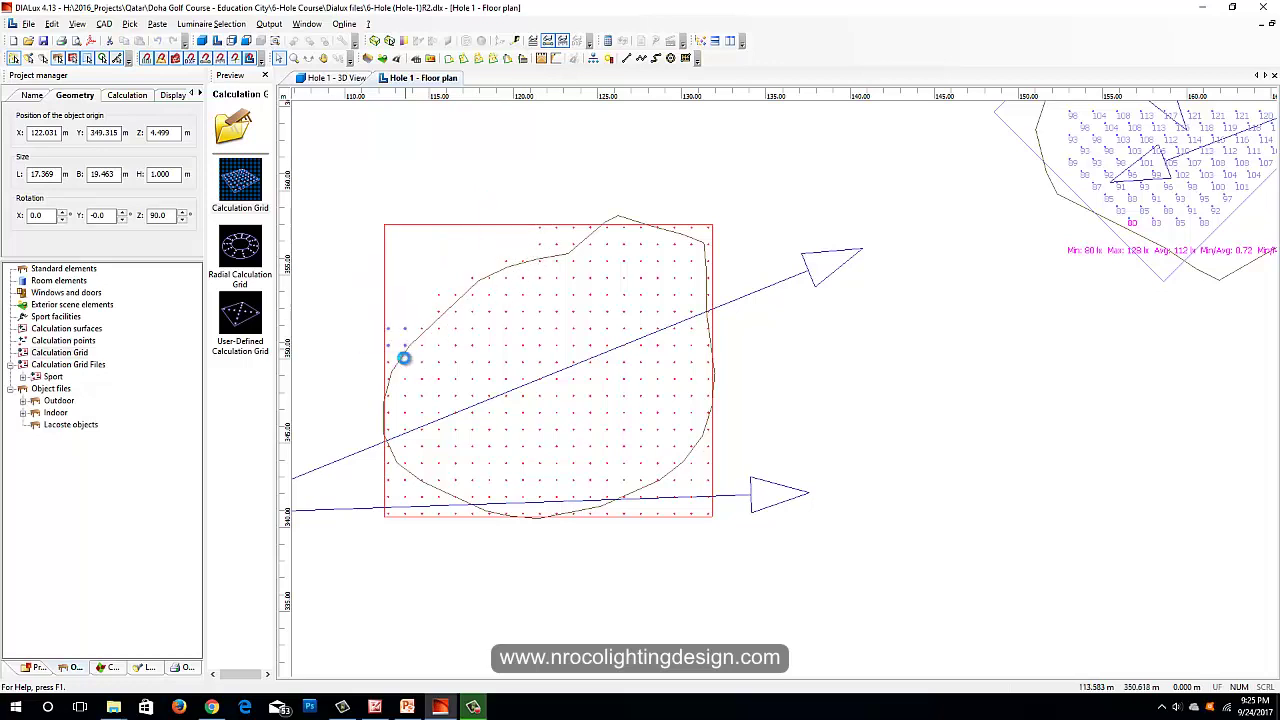
Delete the grid points outside the tee outline at the grid's lower-right and lower-left corners
{"action": "scroll", "coordinate": [708, 503], "scroll_direction": "down", "scroll_amount": 1}
{"action": "scroll", "coordinate": [692, 500], "scroll_direction": "up", "scroll_amount": 3}
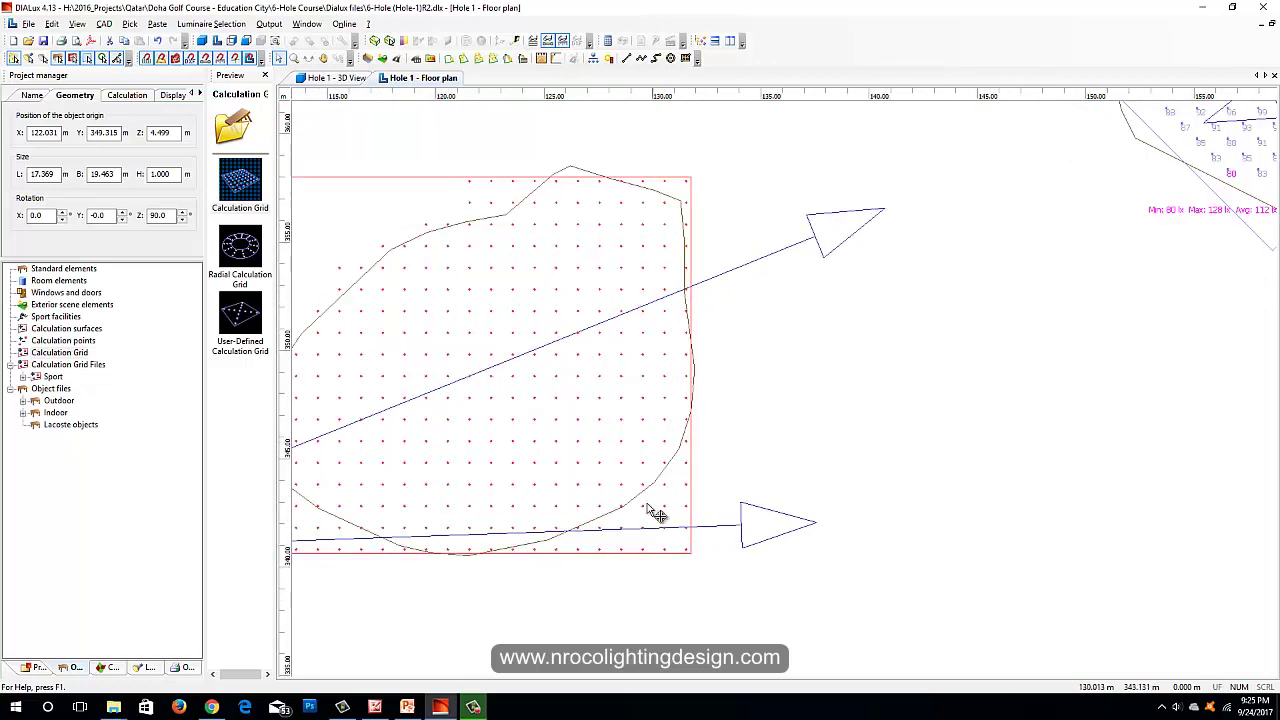
{"action": "left_click_drag", "start_coordinate": [708, 574], "coordinate": [626, 500]}
{"action": "left_click_drag", "start_coordinate": [636, 560], "coordinate": [578, 518]}
{"action": "middle_click_drag", "start_coordinate": [338, 549], "coordinate": [476, 505]}
{"action": "scroll", "coordinate": [395, 467], "scroll_direction": "down", "scroll_amount": 1}
{"action": "left_click_drag", "start_coordinate": [391, 456], "coordinate": [497, 560]}
{"action": "key", "text": "Delete"}
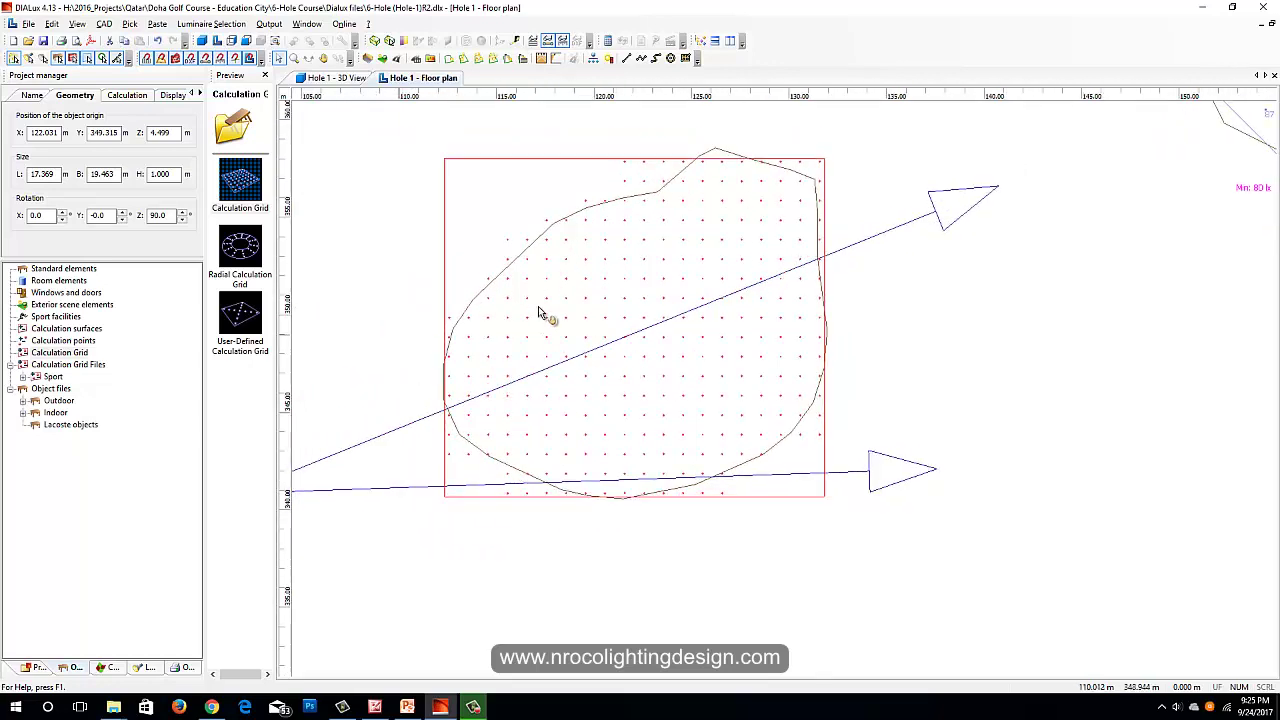
Examine how the trimmed grid points fit the tee outline and compare them with the neighbouring tee's grid
{"action": "scroll", "coordinate": [543, 314], "scroll_direction": "up", "scroll_amount": 1}
{"action": "middle_click_drag", "start_coordinate": [543, 314], "coordinate": [557, 457]}
{"action": "scroll", "coordinate": [543, 432], "scroll_direction": "down", "scroll_amount": 2}
{"action": "scroll", "coordinate": [672, 470], "scroll_direction": "down", "scroll_amount": 2}
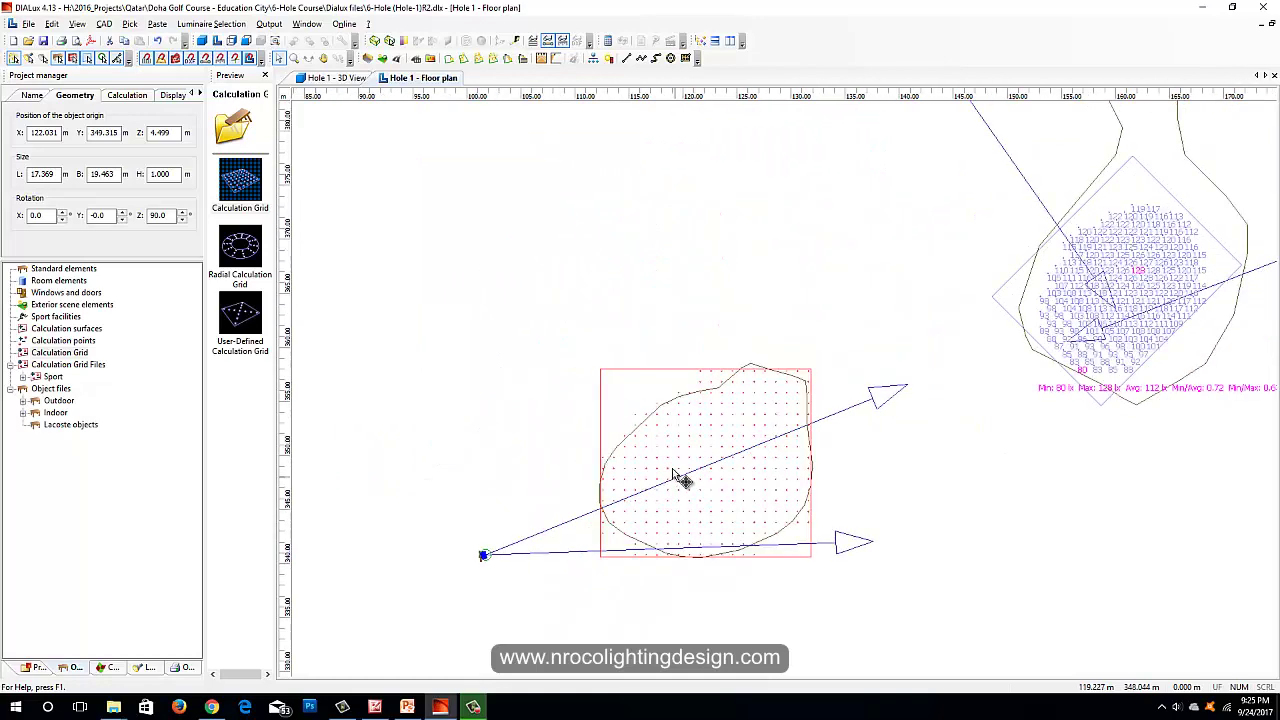
{"action": "scroll", "coordinate": [700, 472], "scroll_direction": "up", "scroll_amount": 1}
{"action": "scroll", "coordinate": [666, 514], "scroll_direction": "up", "scroll_amount": 1}
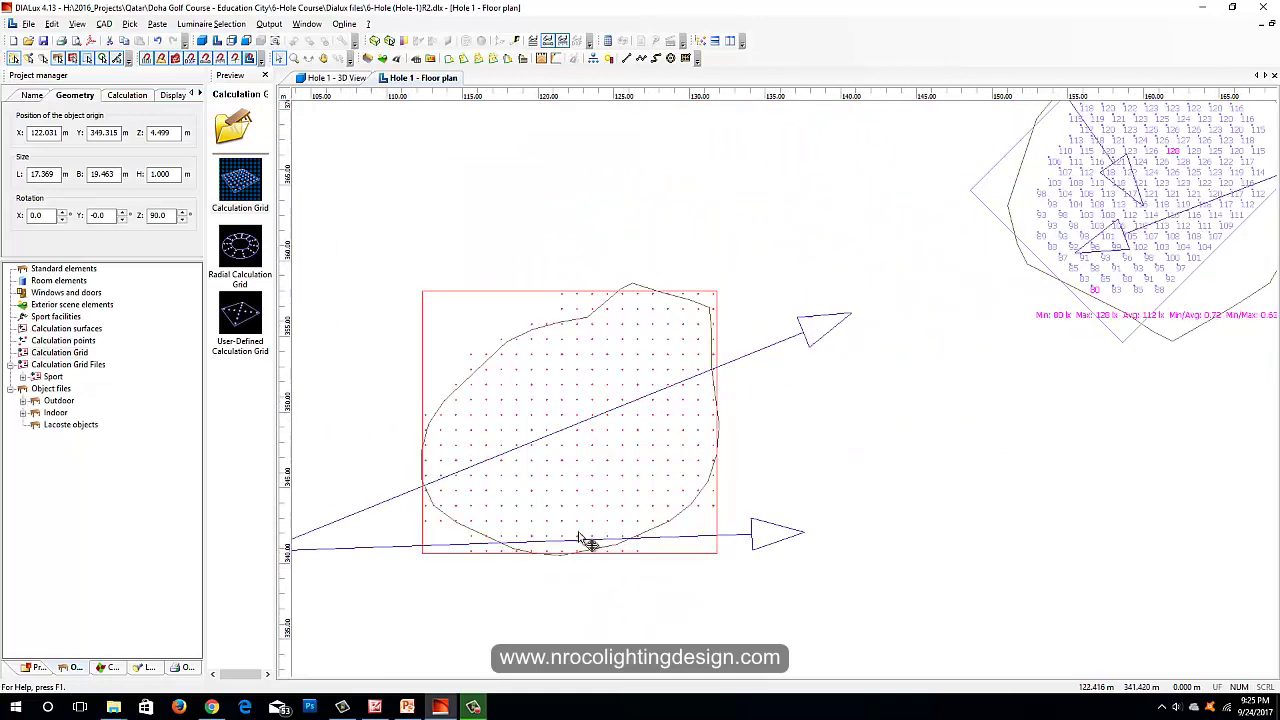
{"action": "scroll", "coordinate": [572, 555], "scroll_direction": "up", "scroll_amount": 1}
{"action": "middle_click_drag", "start_coordinate": [568, 548], "coordinate": [626, 504]}
{"action": "scroll", "coordinate": [626, 504], "scroll_direction": "down", "scroll_amount": 1}
{"action": "scroll", "coordinate": [626, 504], "scroll_direction": "up", "scroll_amount": 1}
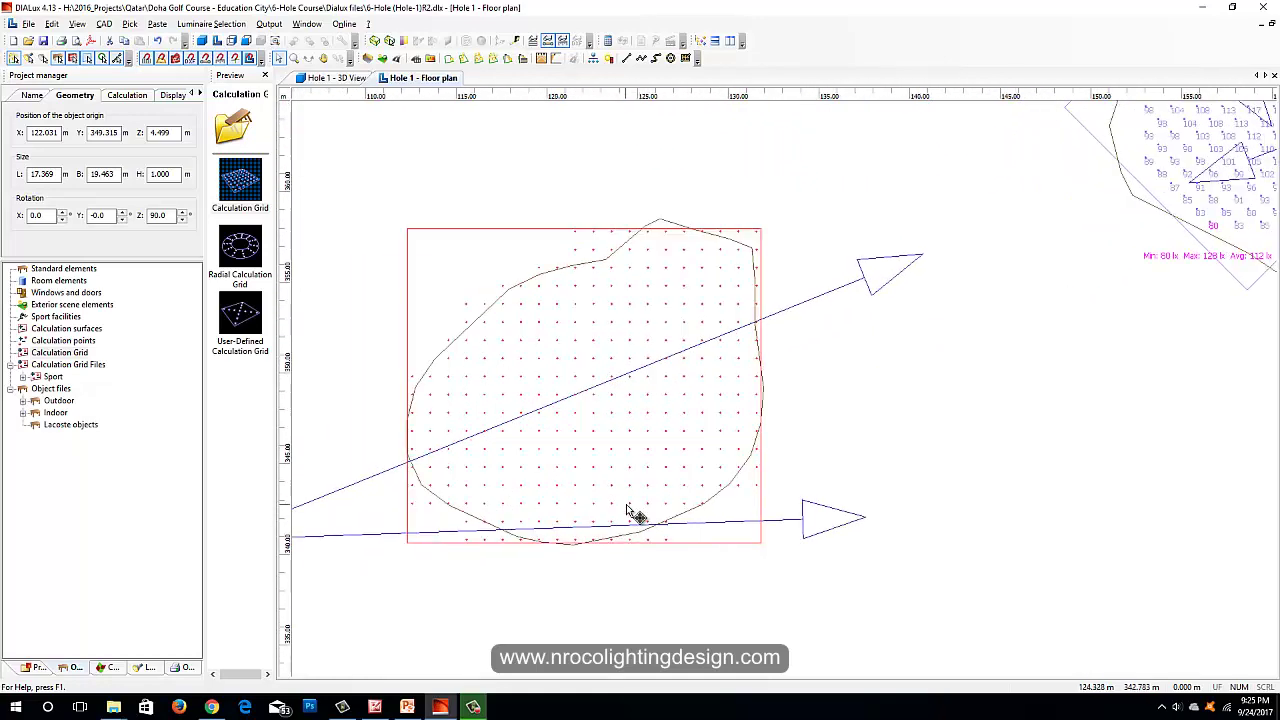
{"action": "scroll", "coordinate": [626, 504], "scroll_direction": "down", "scroll_amount": 1}
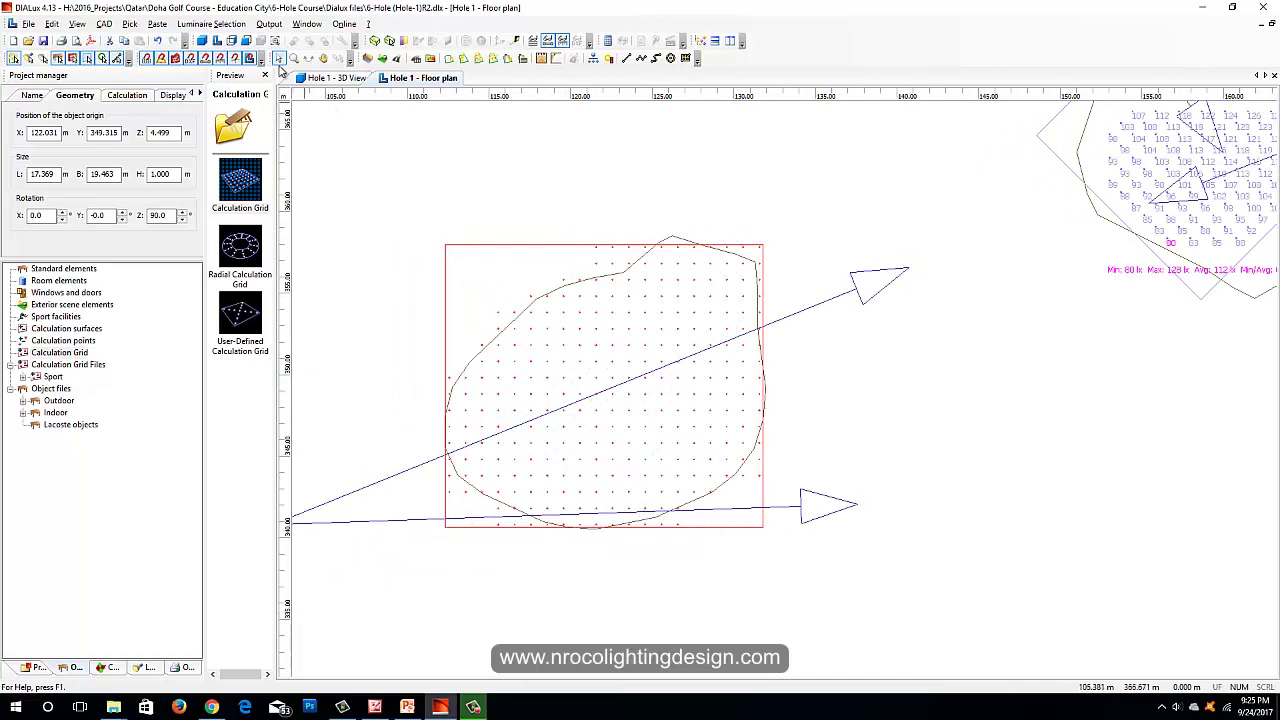
Turn on the display of values for the tee grid and use horizontal illuminance for its real-time calculation
{"action": "left_click", "coordinate": [124, 96]}
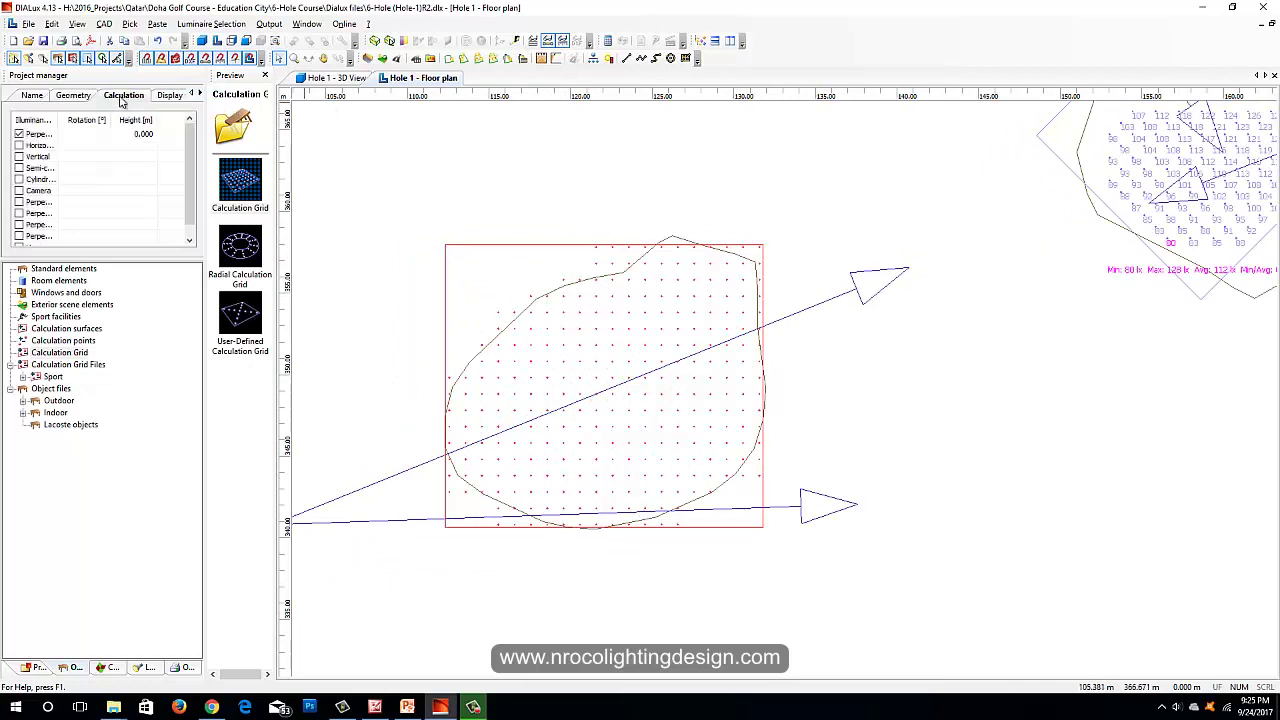
{"action": "left_click", "coordinate": [19, 136]}
{"action": "left_click", "coordinate": [170, 97]}
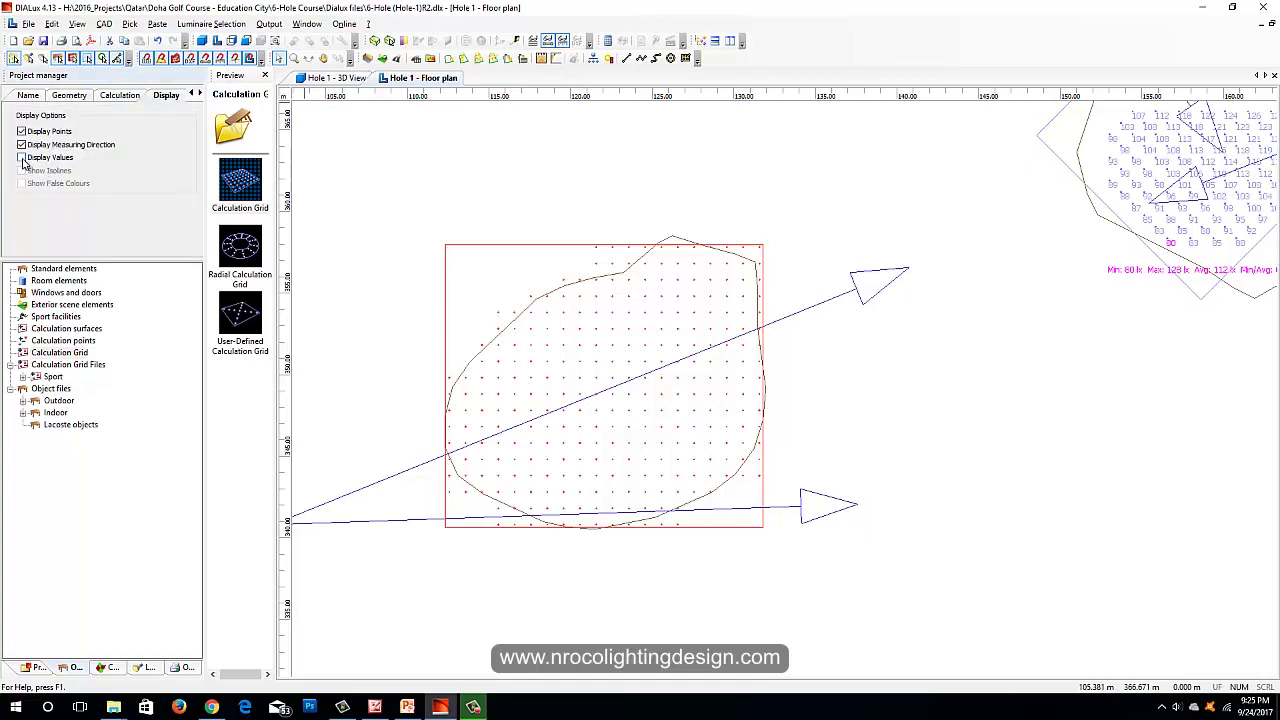
{"action": "left_click", "coordinate": [21, 158]}
{"action": "left_click", "coordinate": [201, 93]}
{"action": "left_click", "coordinate": [166, 100]}
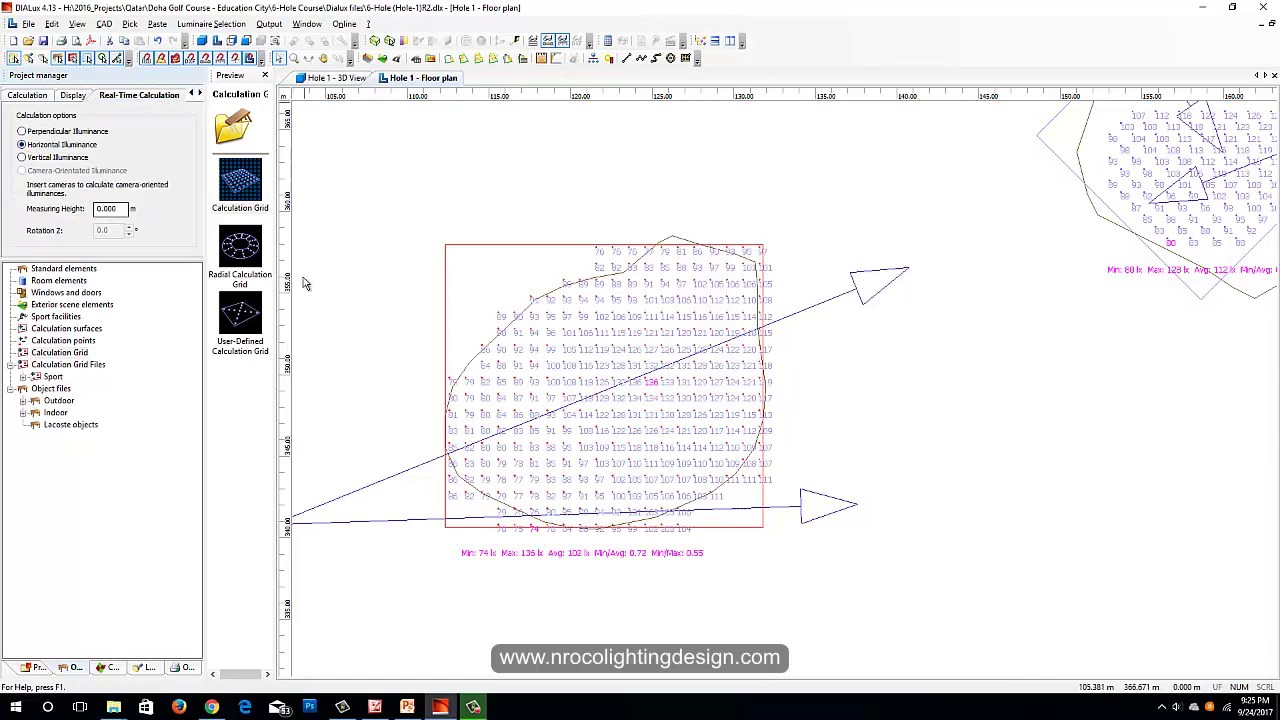
Check the tee grid's average illuminance and uniformity against the Summary Table in PowerPoint and return to DIALux
{"action": "middle_click_drag", "start_coordinate": [551, 553], "coordinate": [634, 409]}
{"action": "scroll", "coordinate": [605, 445], "scroll_direction": "up", "scroll_amount": 1}
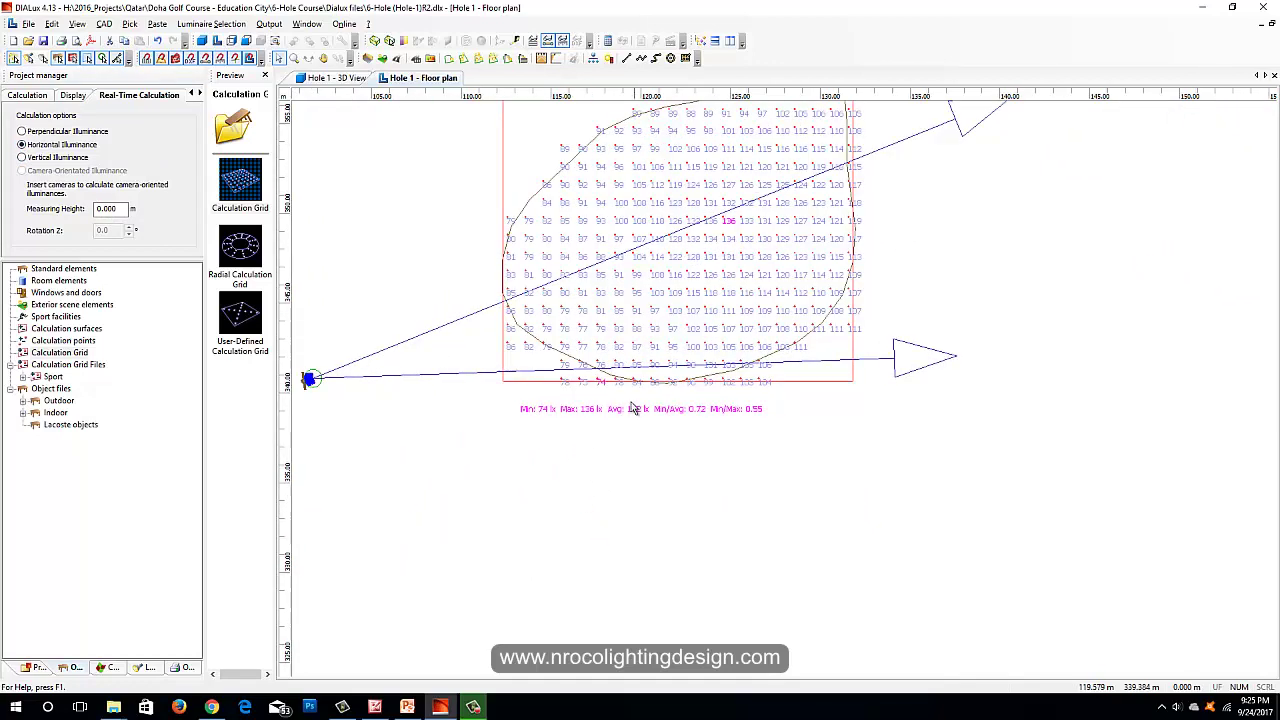
{"action": "scroll", "coordinate": [615, 414], "scroll_direction": "down", "scroll_amount": 1}
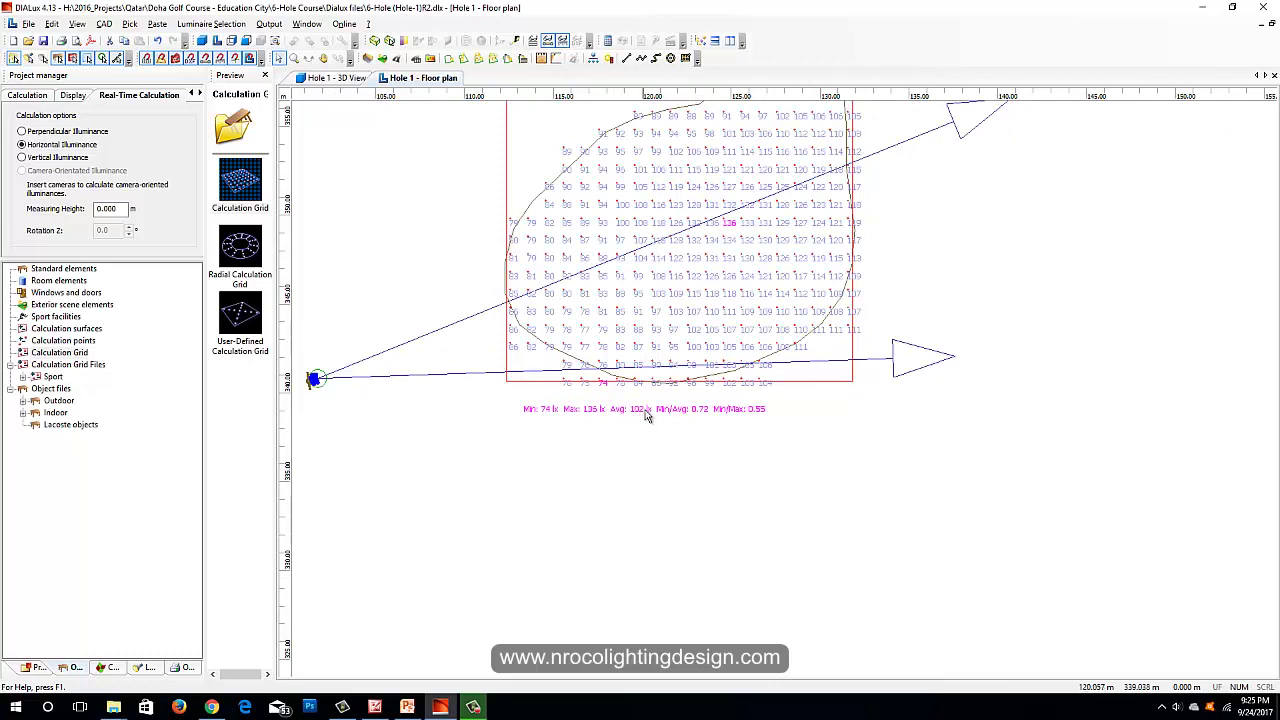
{"action": "left_click", "coordinate": [407, 706]}
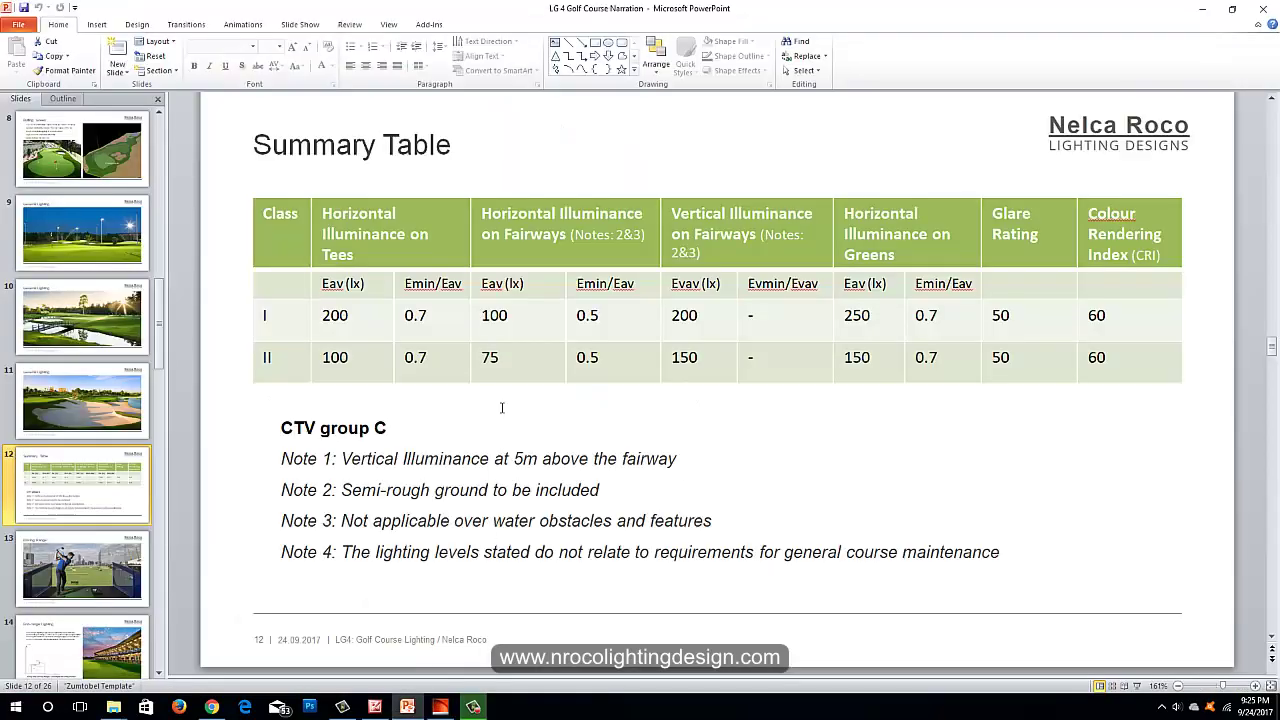
{"action": "left_click", "coordinate": [445, 706]}
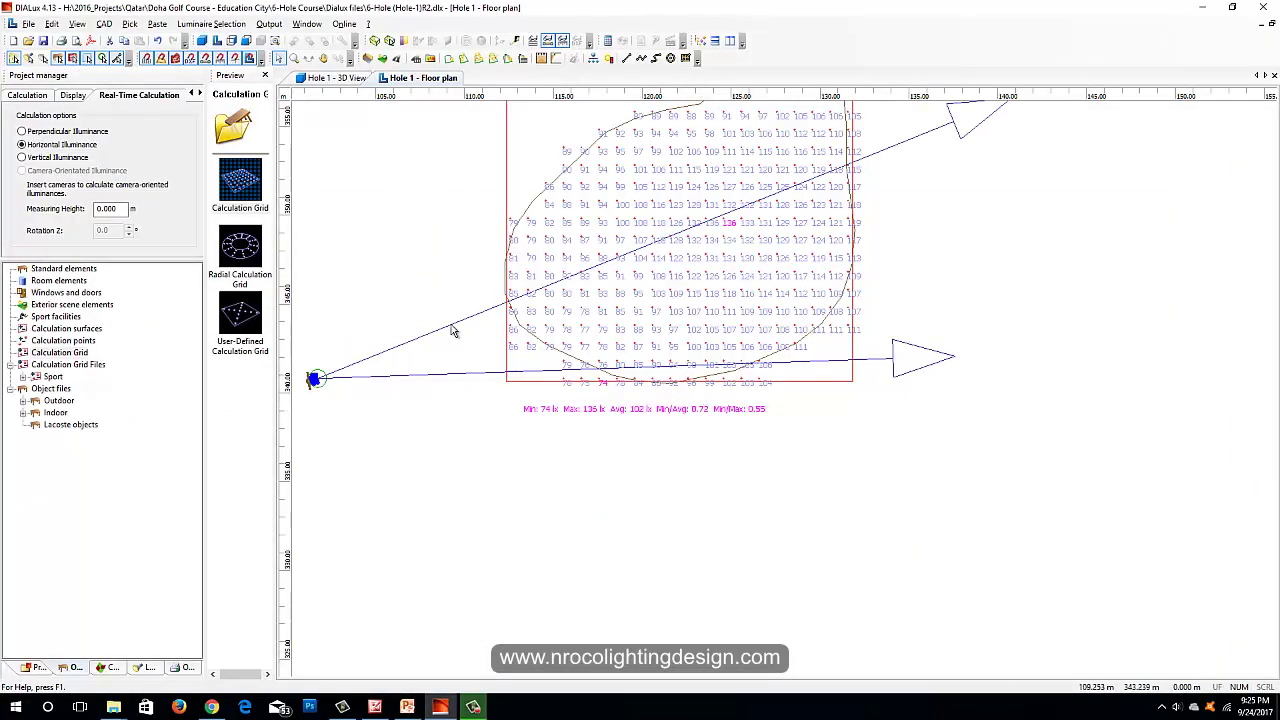
Review the tee grid's illuminance values in the floor plan and switch to the 3D view of Hole 1
{"action": "middle_click_drag", "start_coordinate": [508, 330], "coordinate": [491, 449]}
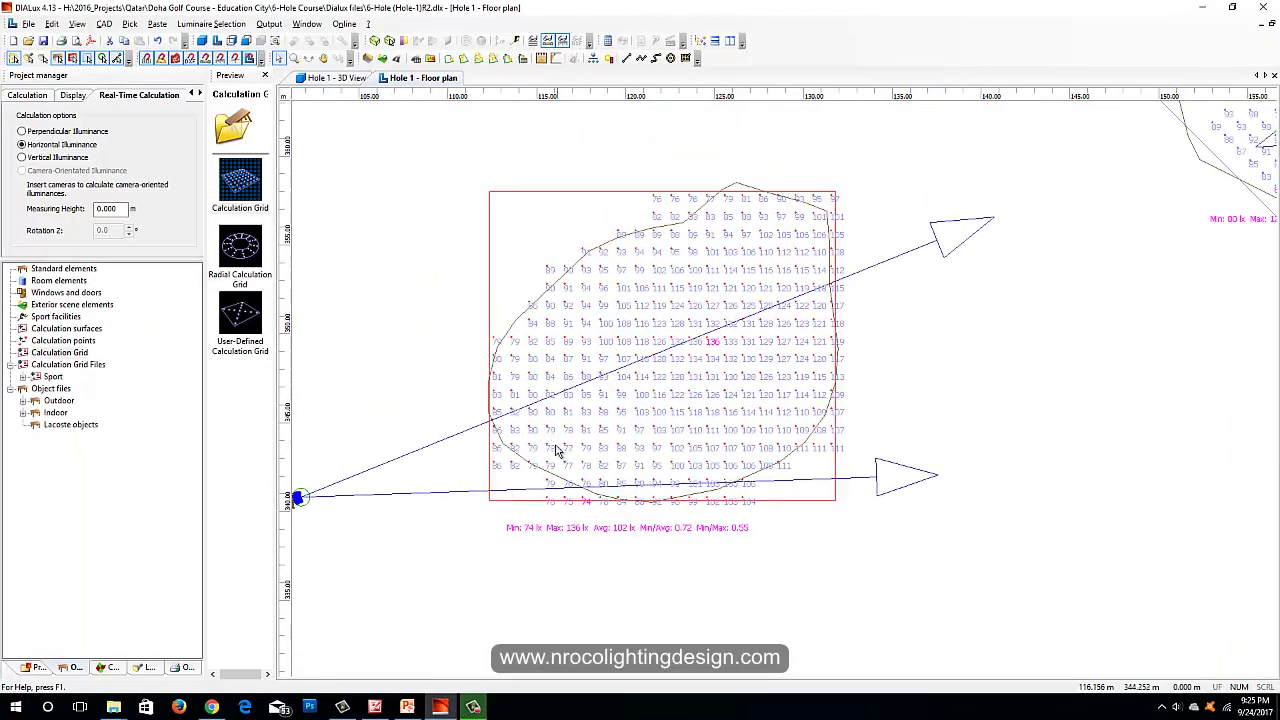
{"action": "scroll", "coordinate": [557, 451], "scroll_direction": "up", "scroll_amount": 1}
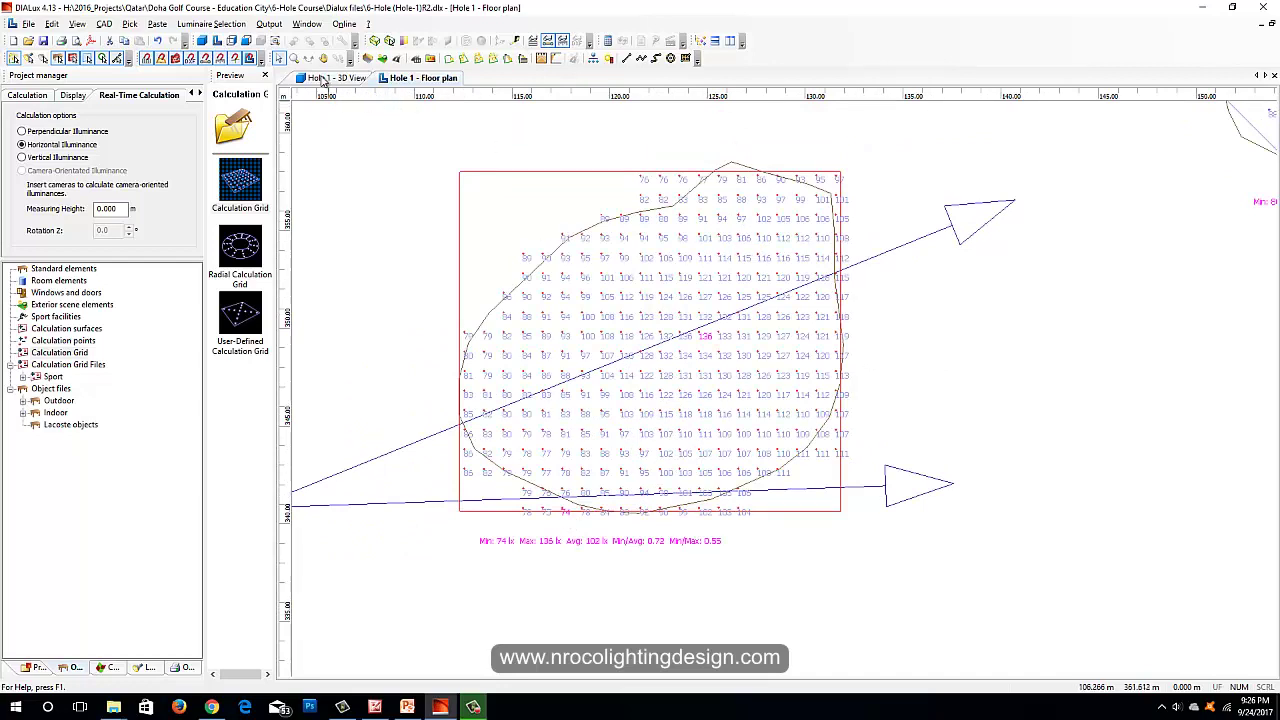
{"action": "left_click", "coordinate": [322, 79]}
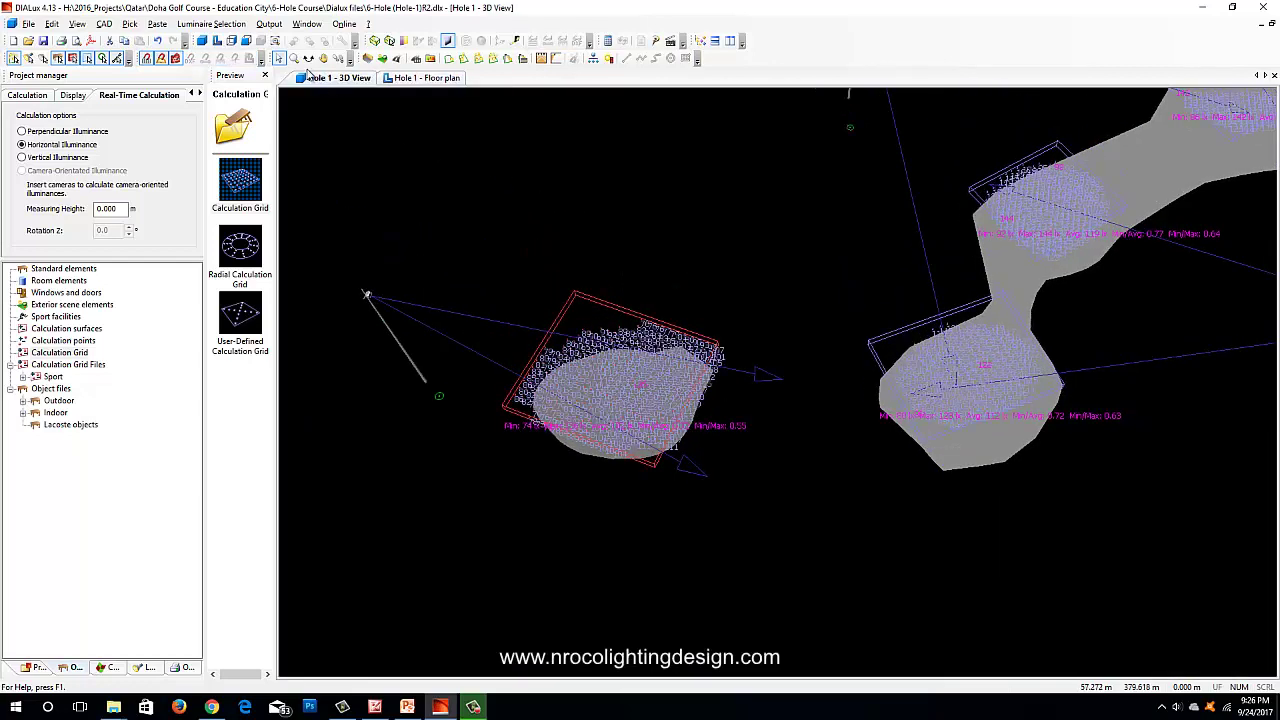
{"action": "right_click", "coordinate": [470, 194]}
{"action": "left_click", "coordinate": [242, 272]}
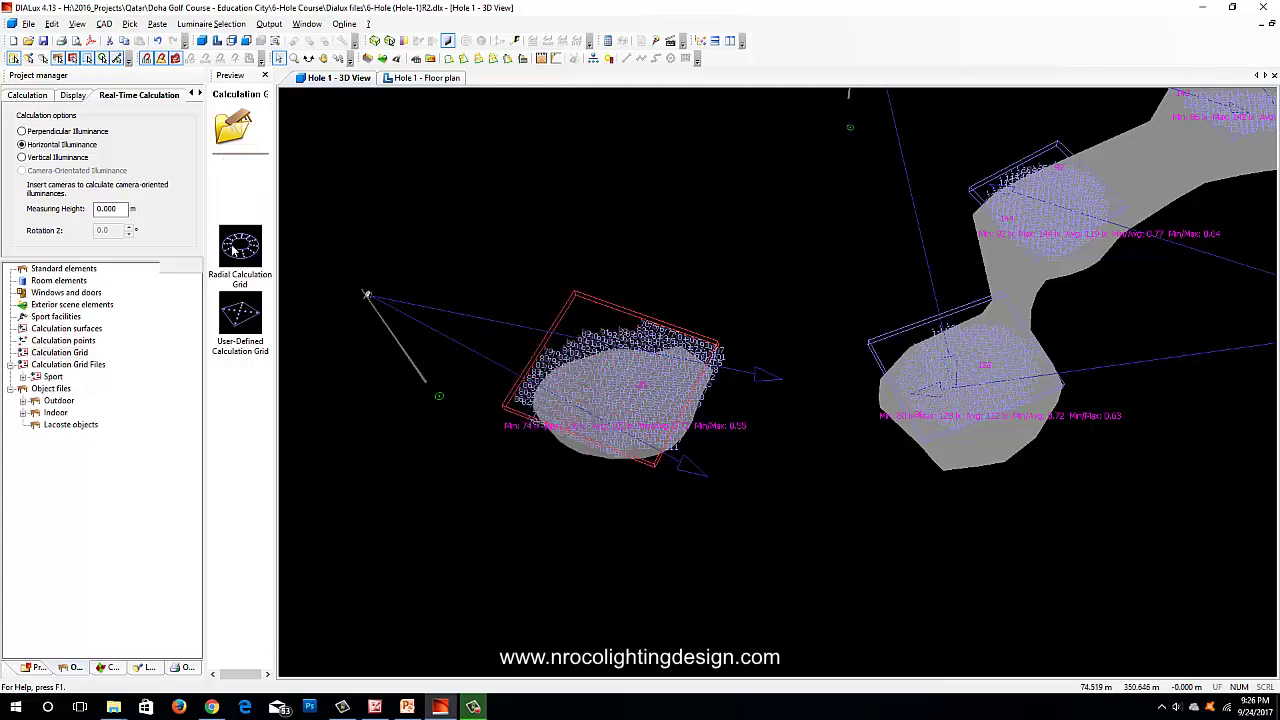
{"action": "left_click", "coordinate": [242, 272]}
{"action": "left_click", "coordinate": [63, 372]}
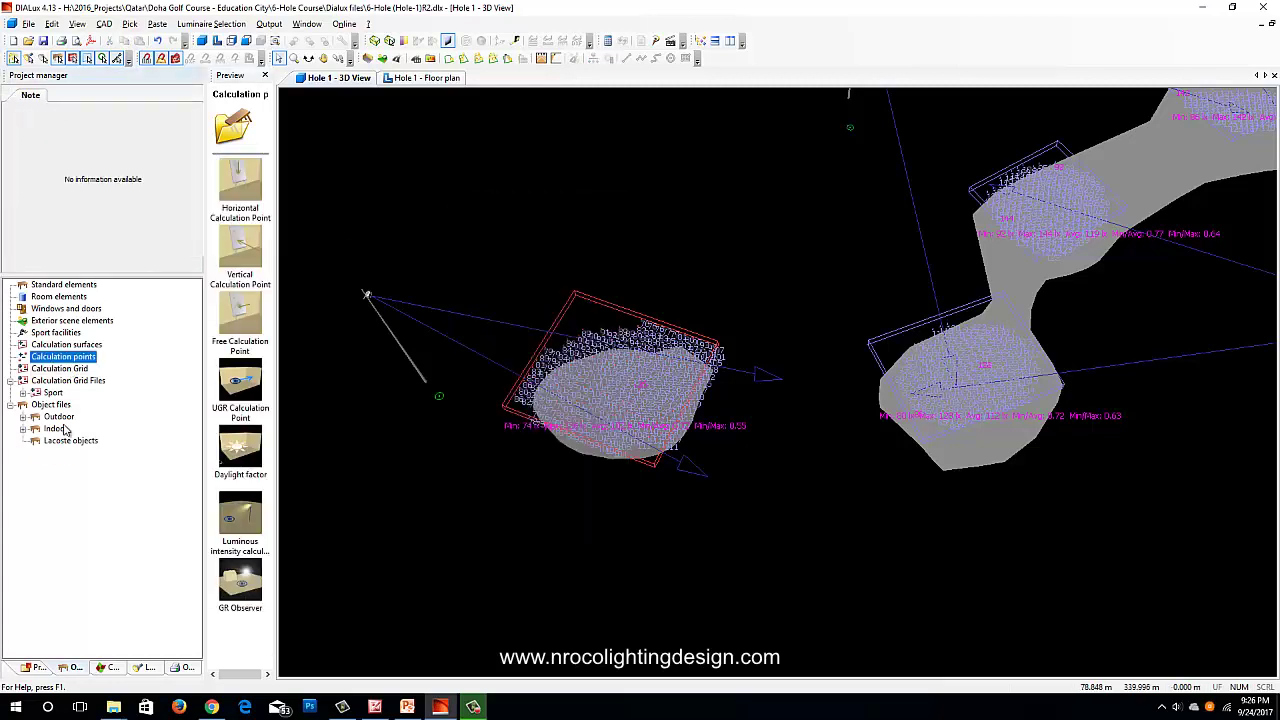
{"action": "left_click", "coordinate": [404, 405]}
Locate the calculation grids in the Hole 1 project structure, select Tee-3 and clear the selection
{"action": "left_click", "coordinate": [40, 668]}
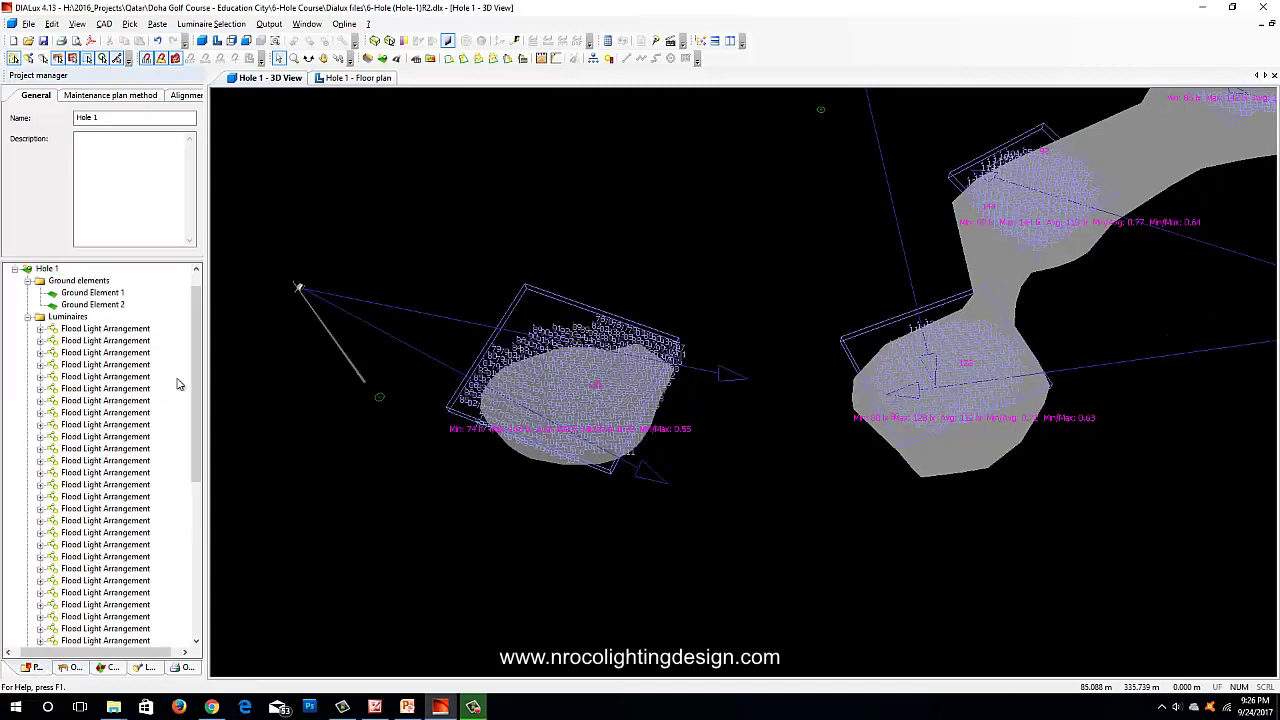
{"action": "left_click_drag", "start_coordinate": [196, 383], "coordinate": [196, 533]}
{"action": "left_click", "coordinate": [58, 604]}
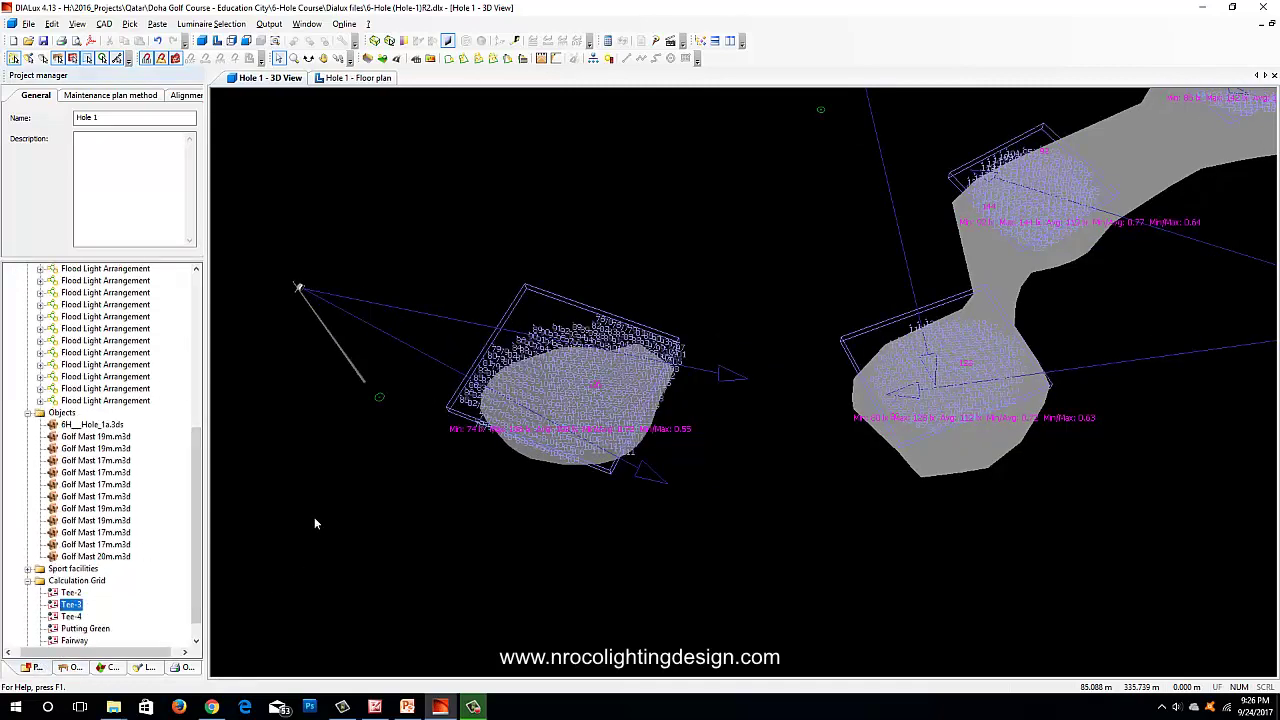
{"action": "left_click", "coordinate": [316, 481]}
Unhide all hidden objects in the 3D view of Hole 1 and bring the tees into view
{"action": "middle_click_drag", "start_coordinate": [614, 205], "coordinate": [660, 364]}
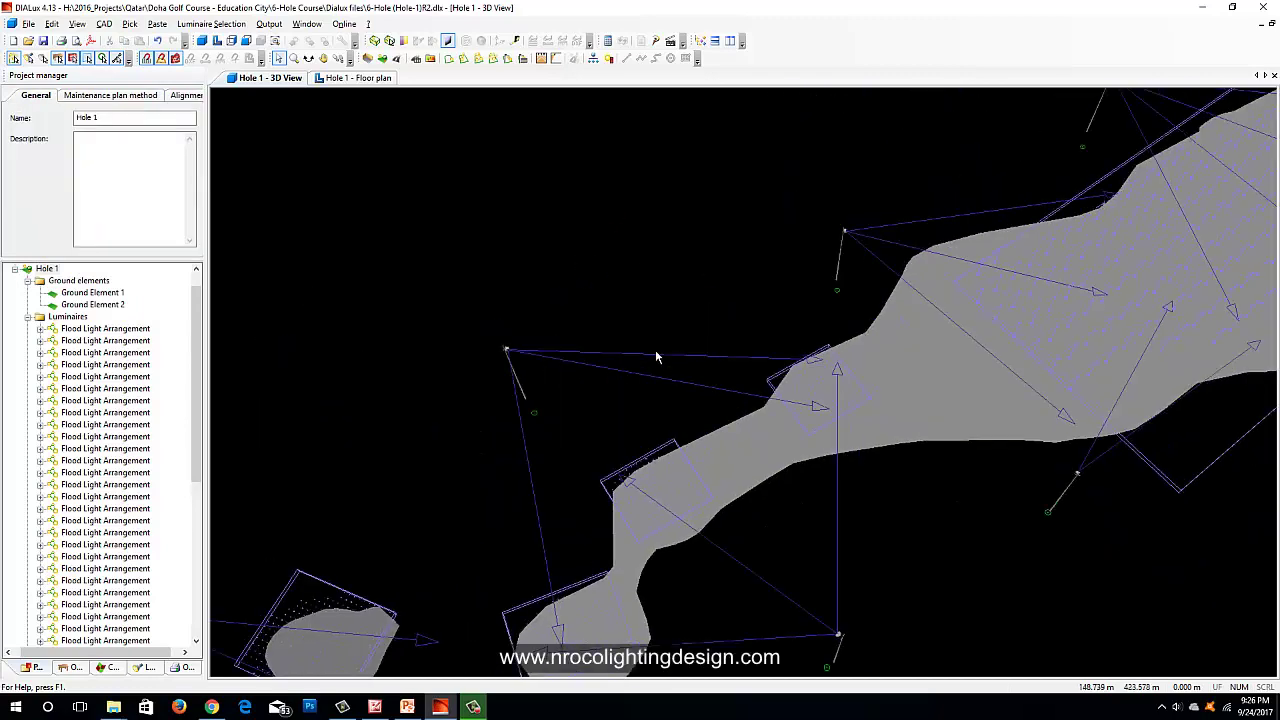
{"action": "middle_click_drag", "start_coordinate": [686, 270], "coordinate": [686, 204]}
{"action": "middle_click_drag", "start_coordinate": [521, 381], "coordinate": [690, 297]}
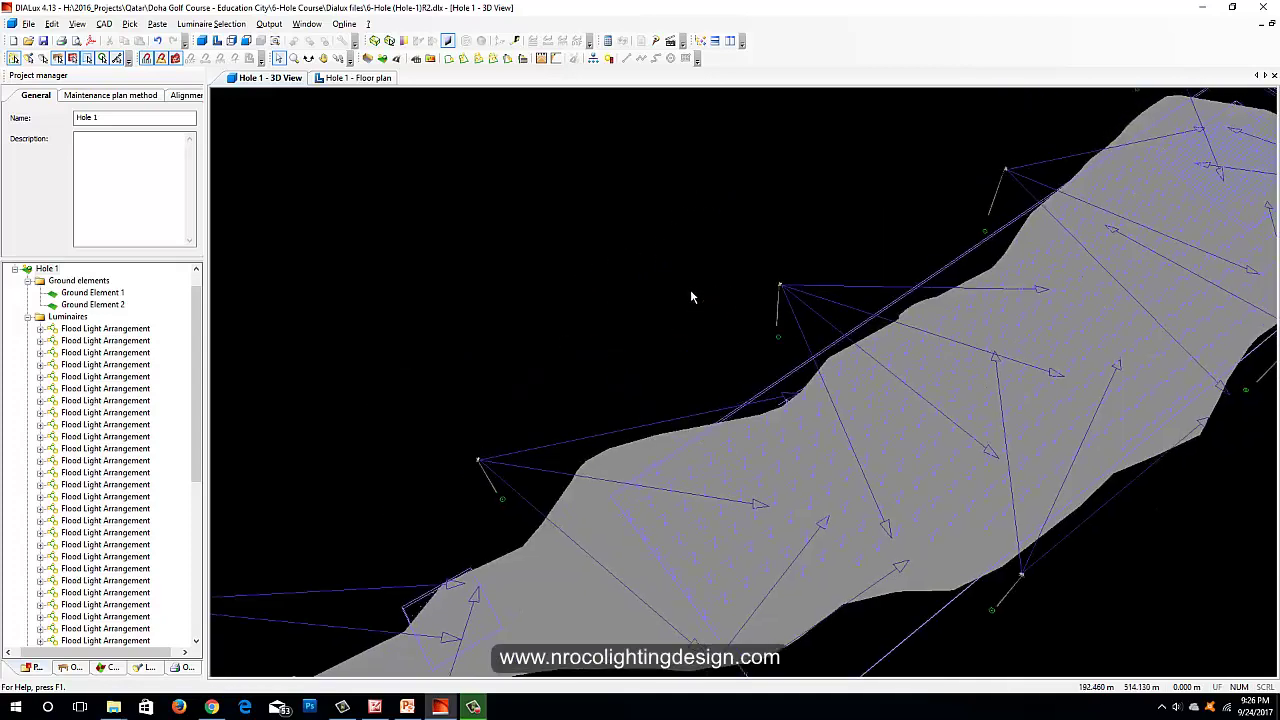
{"action": "middle_click_drag", "start_coordinate": [492, 287], "coordinate": [568, 262]}
{"action": "right_click", "coordinate": [562, 216]}
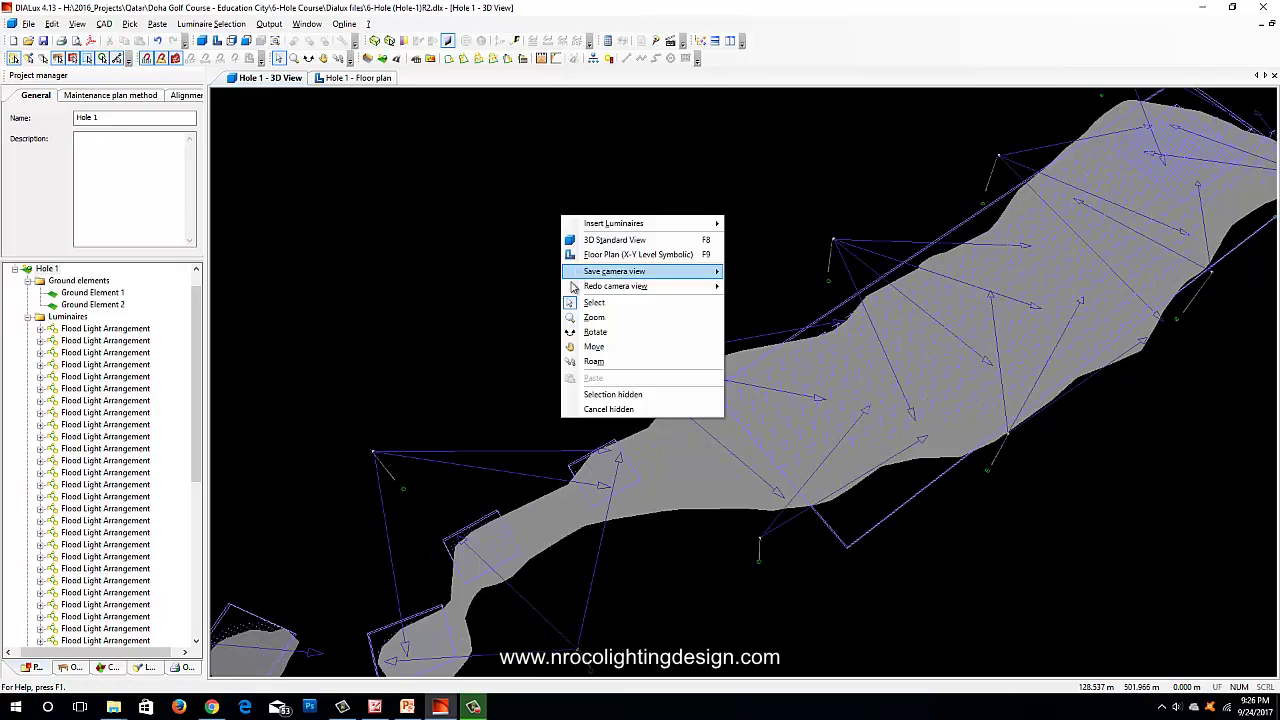
{"action": "left_click", "coordinate": [606, 410]}
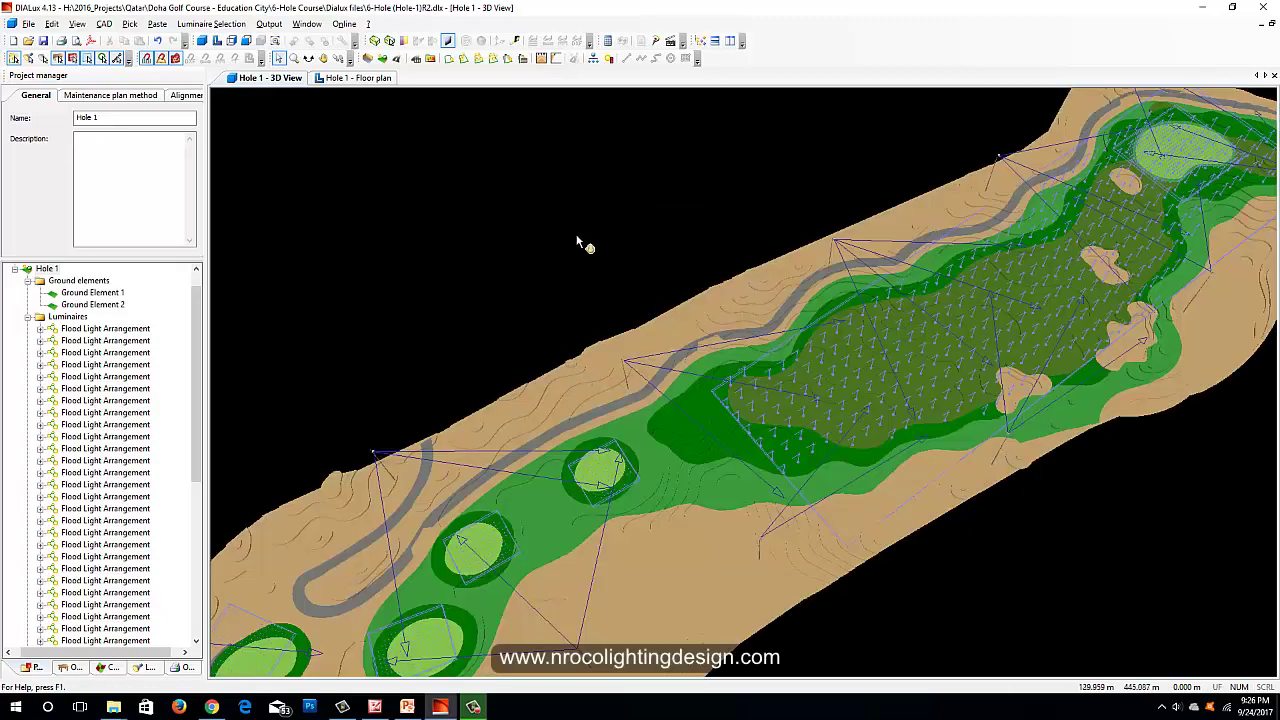
{"action": "middle_click_drag", "start_coordinate": [577, 240], "coordinate": [597, 212]}
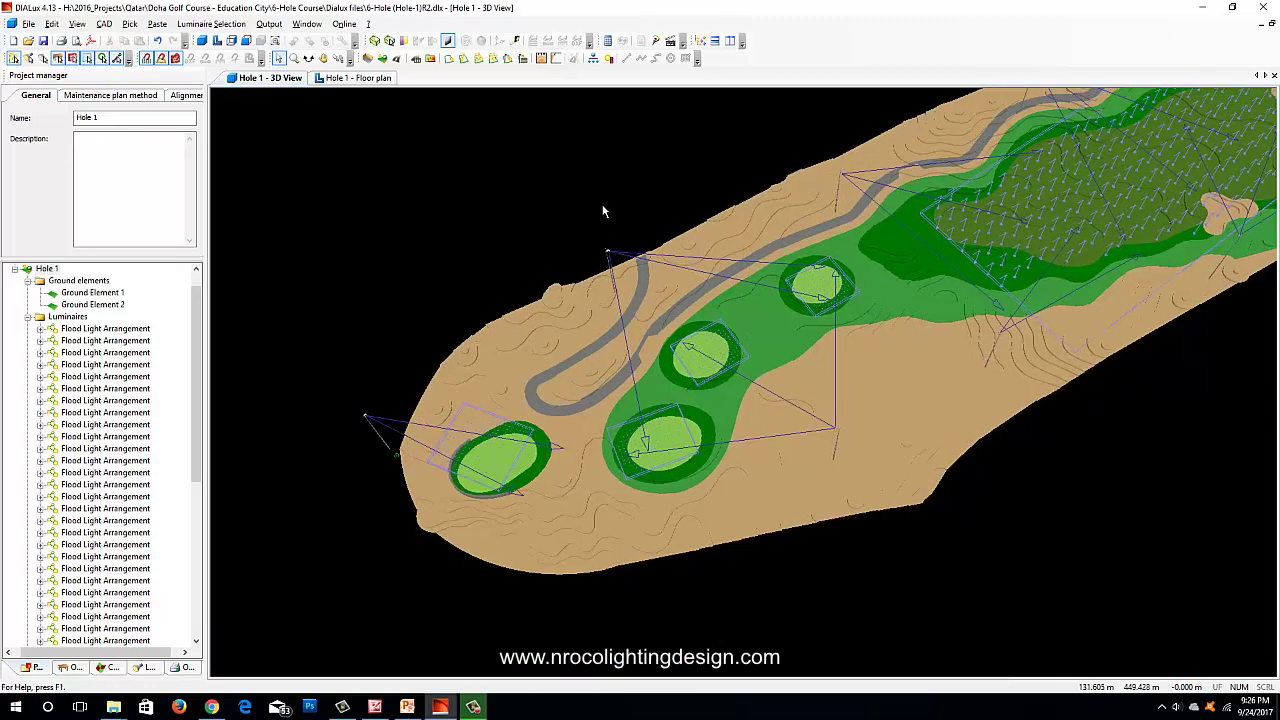
{"action": "scroll", "coordinate": [603, 211], "scroll_direction": "up", "scroll_amount": 1}
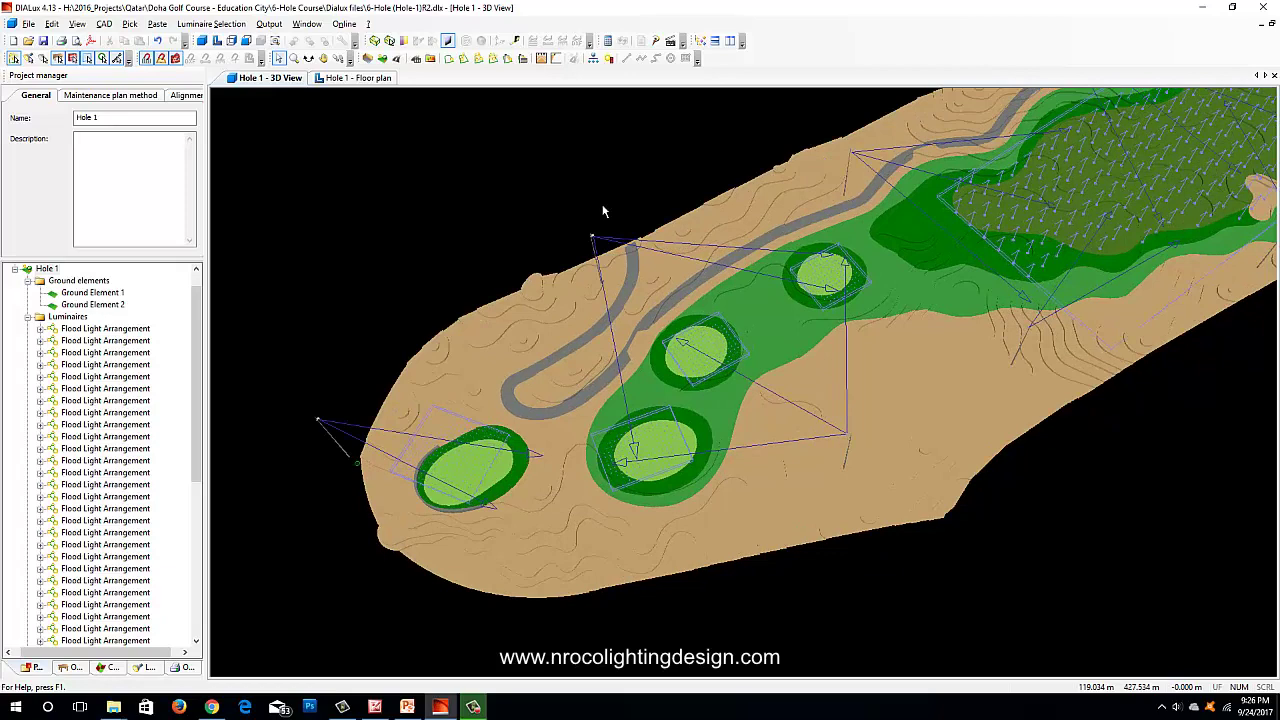